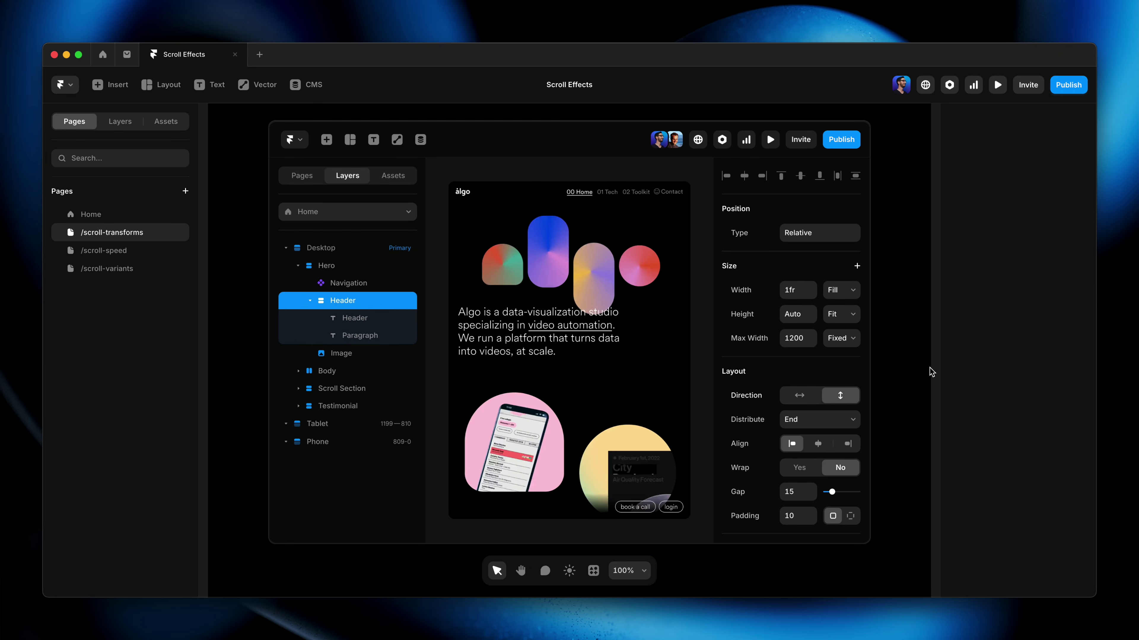
Add a Scroll Transform effect to the App 2025 layer in the intro section.
click(781, 301)
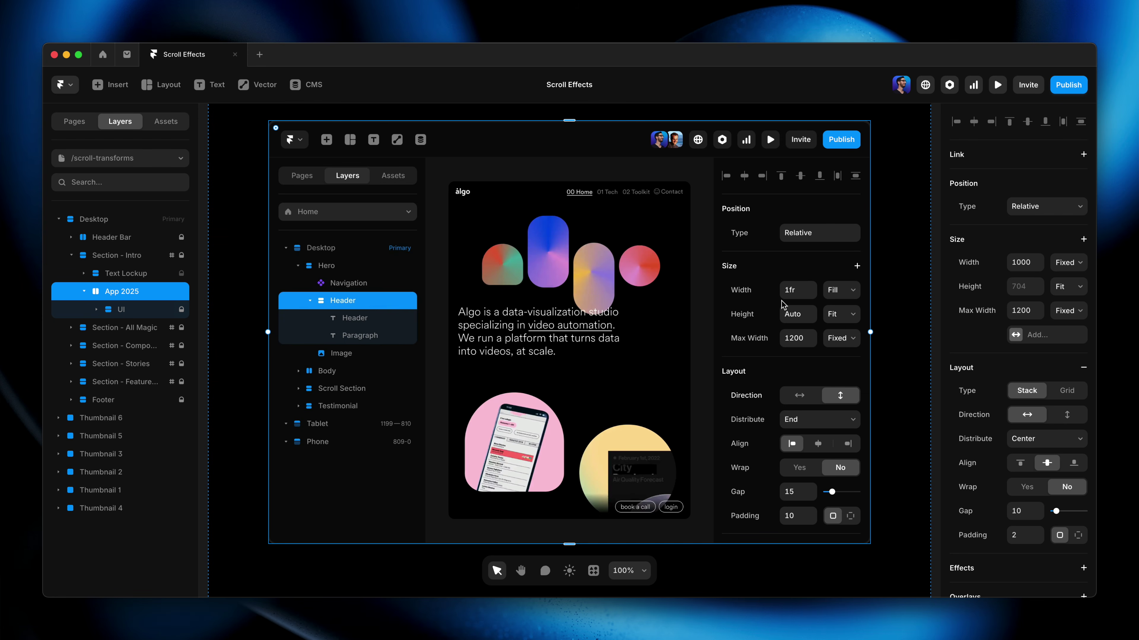
scroll(957, 320, down, 5)
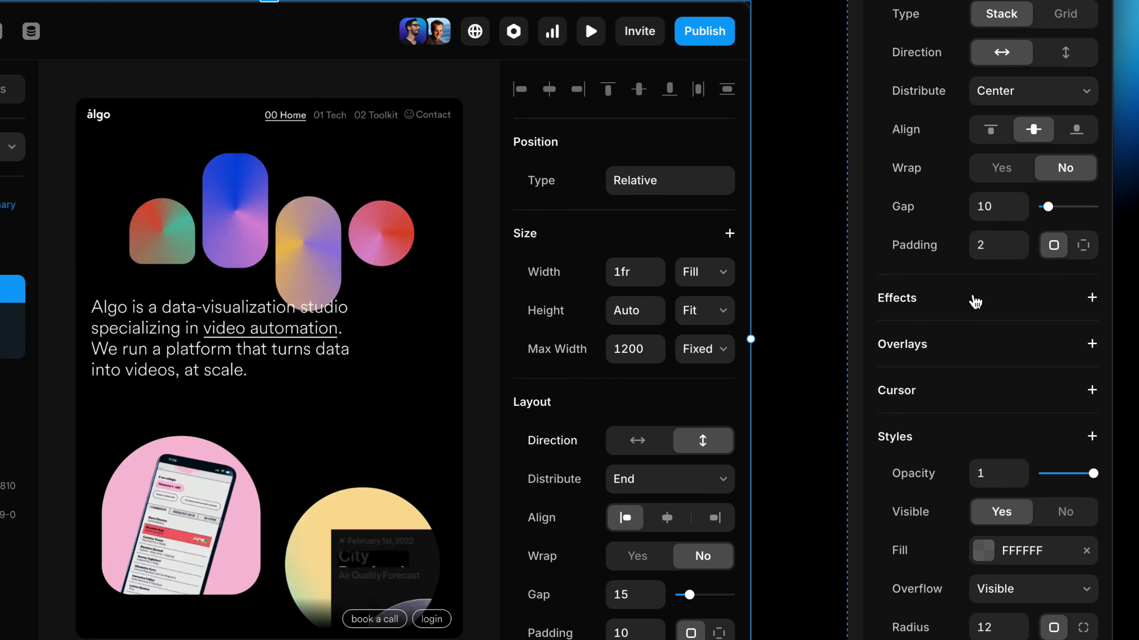
click(975, 299)
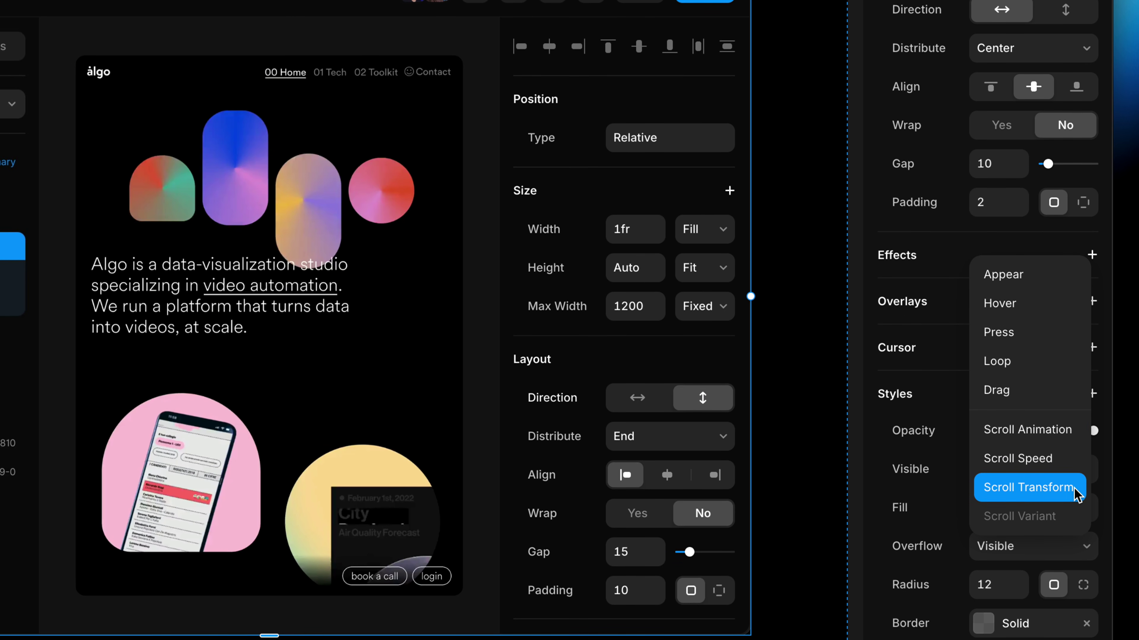
click(1031, 488)
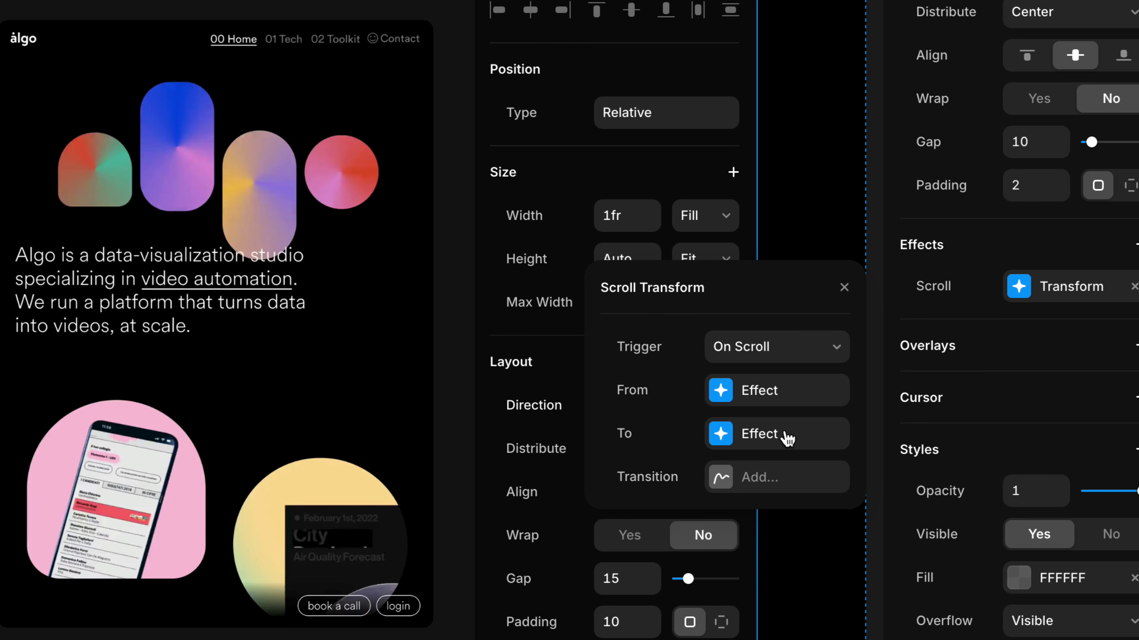
Set the scroll transform's From effect to opacity 0 and scale 0.7.
click(779, 394)
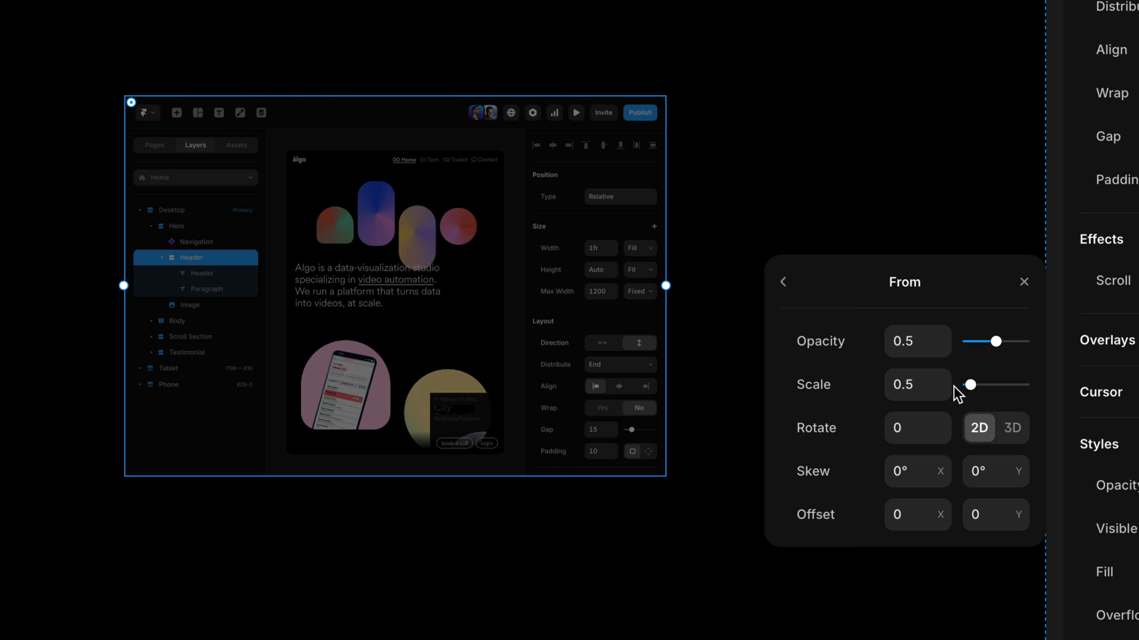
drag(995, 343, 943, 347)
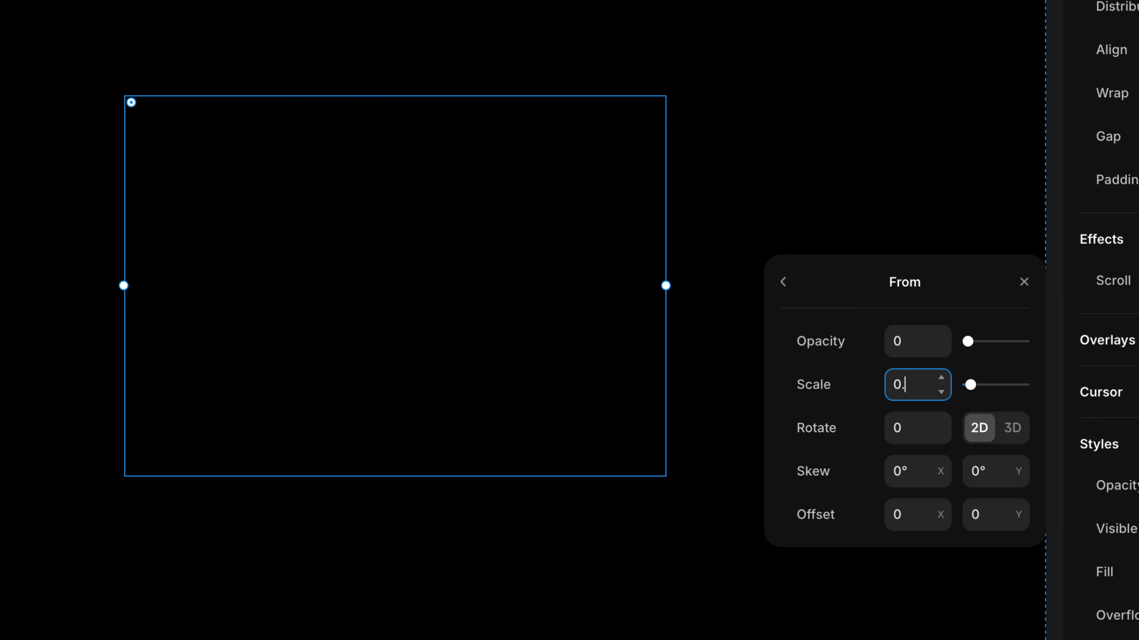
key(Return)
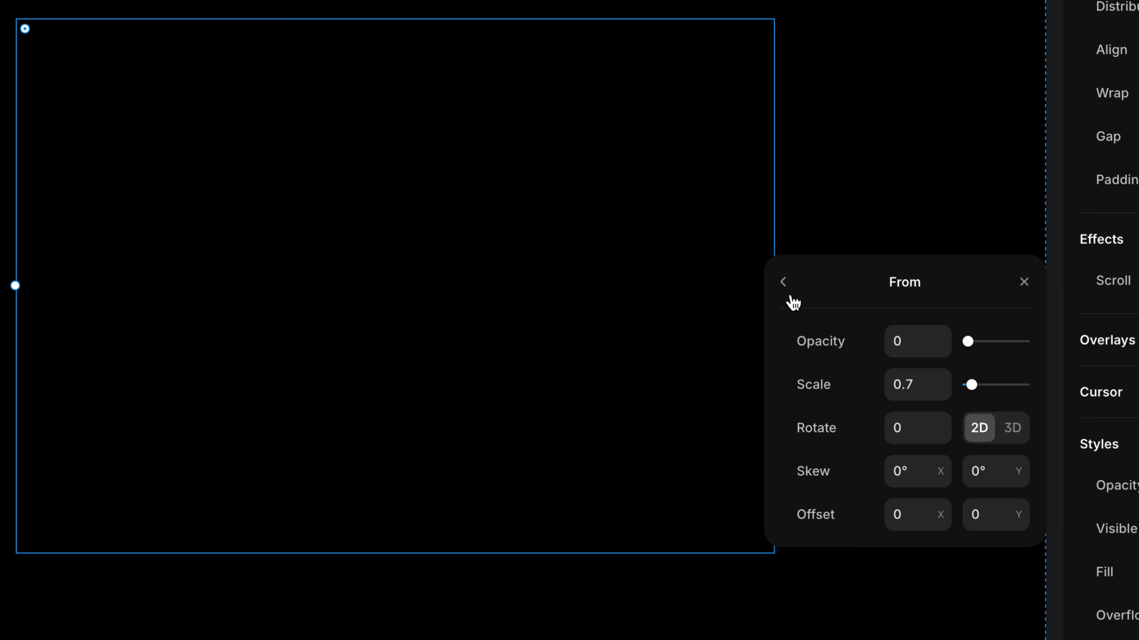
click(782, 281)
Review the scroll transform's To and From effect settings without changing them.
click(921, 428)
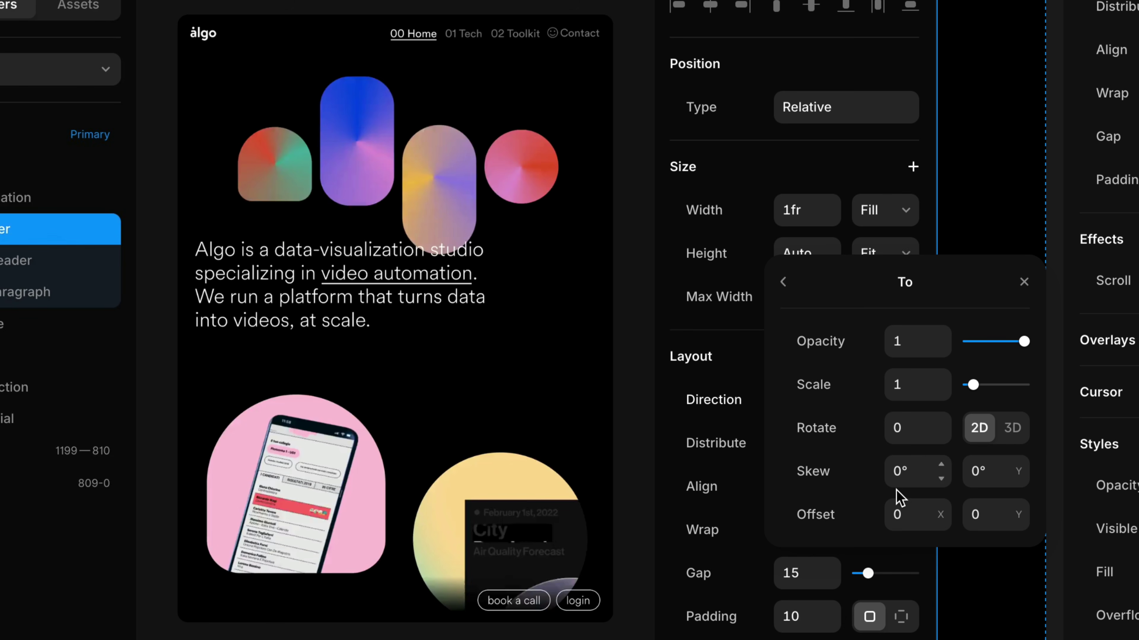
click(787, 283)
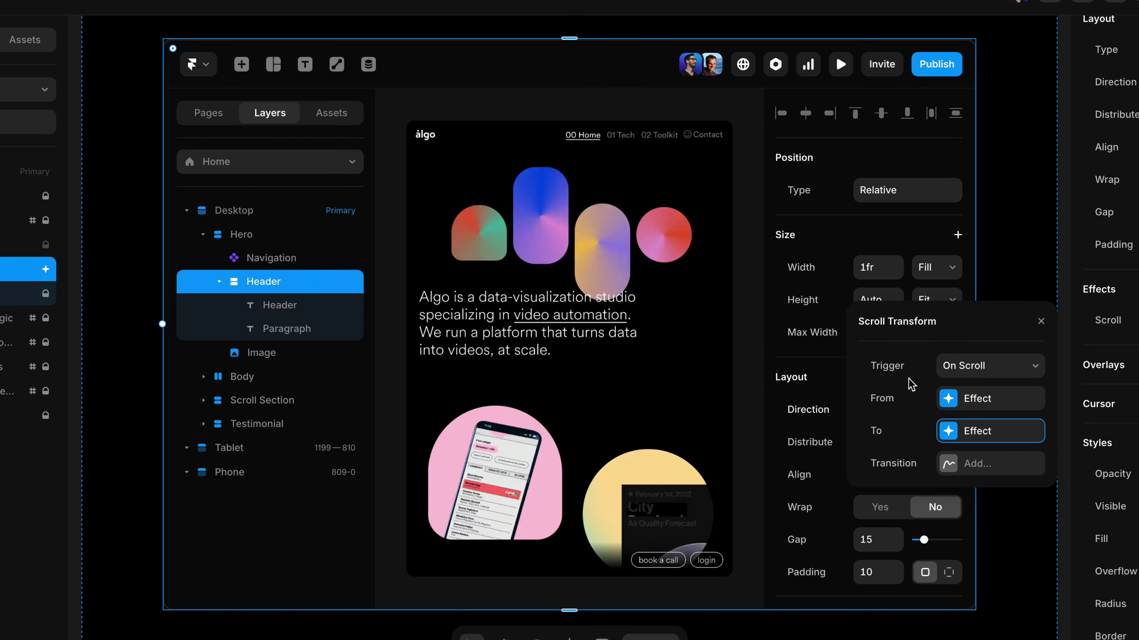
click(947, 399)
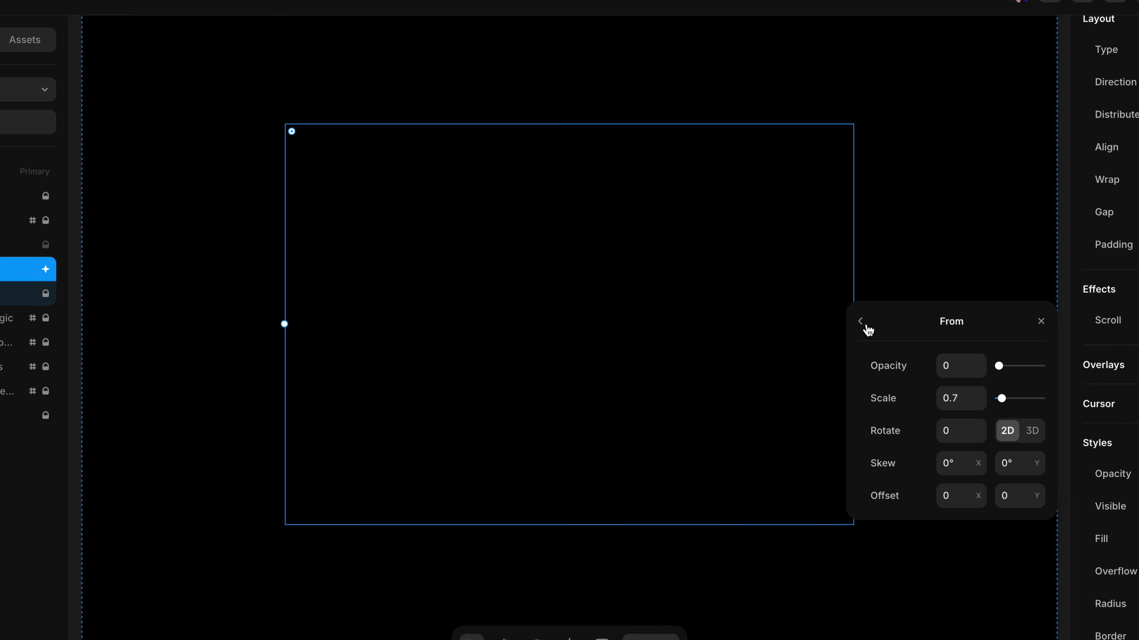
click(861, 322)
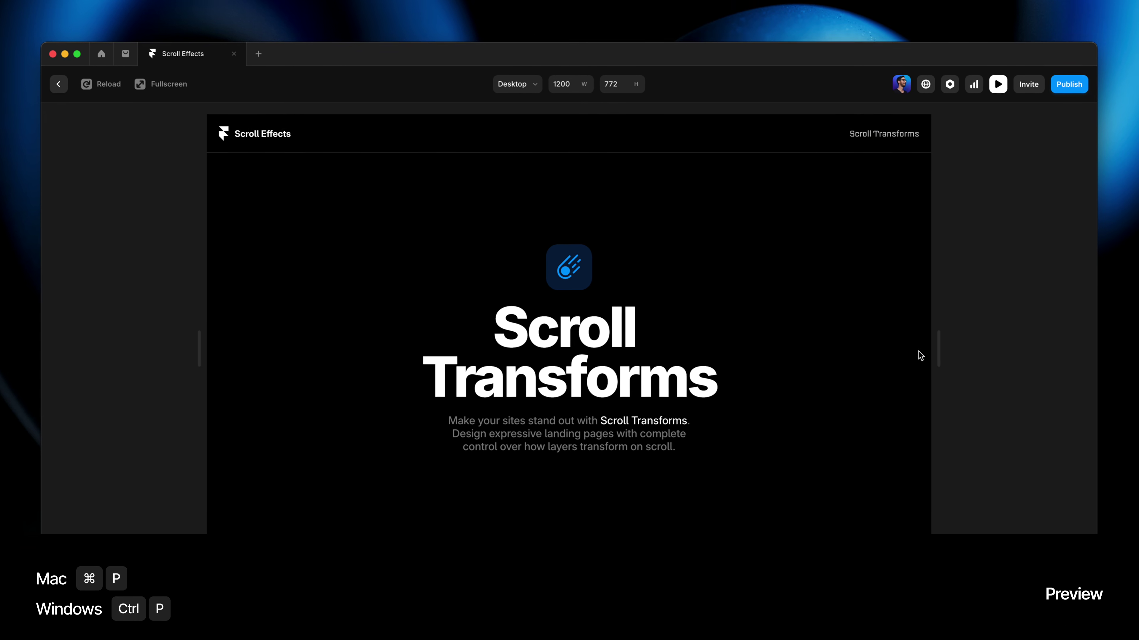
Examine in the page preview how the App 2025 layer fades and scales over the full page scroll, and return to the canvas.
scroll(902, 348, down, 10)
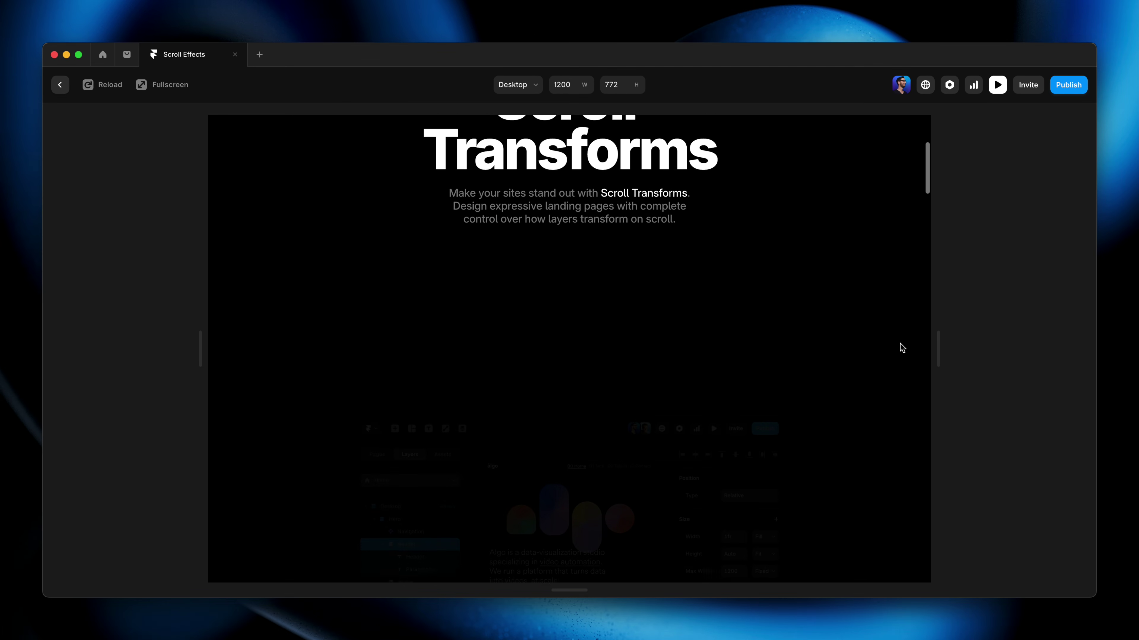
scroll(902, 348, down, 5)
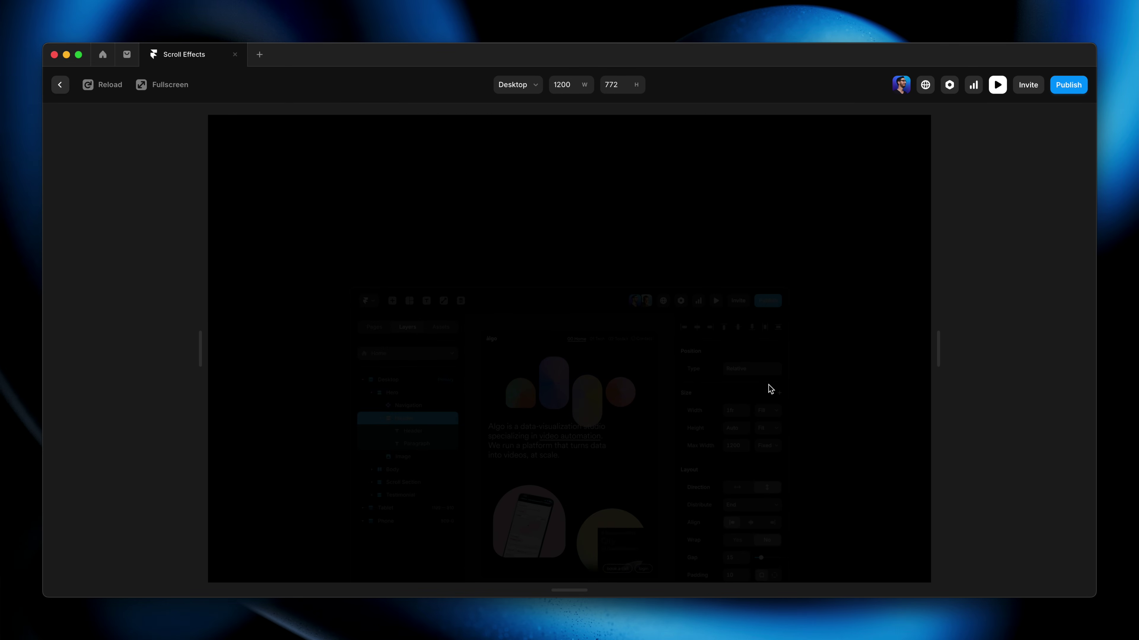
scroll(827, 362, up, 15)
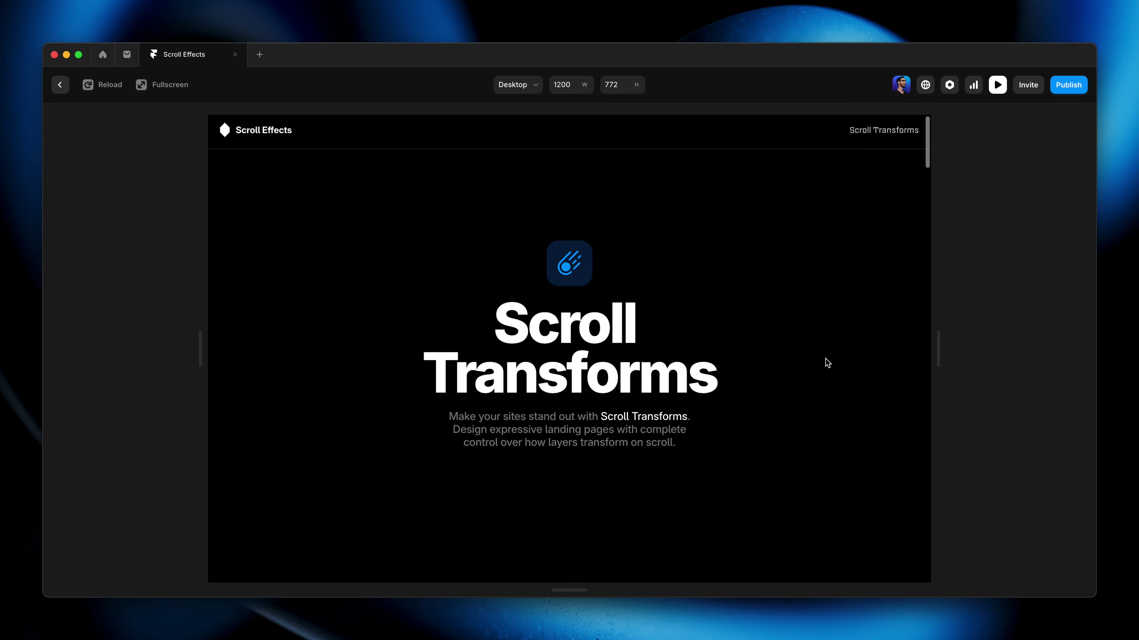
scroll(827, 363, down, 10)
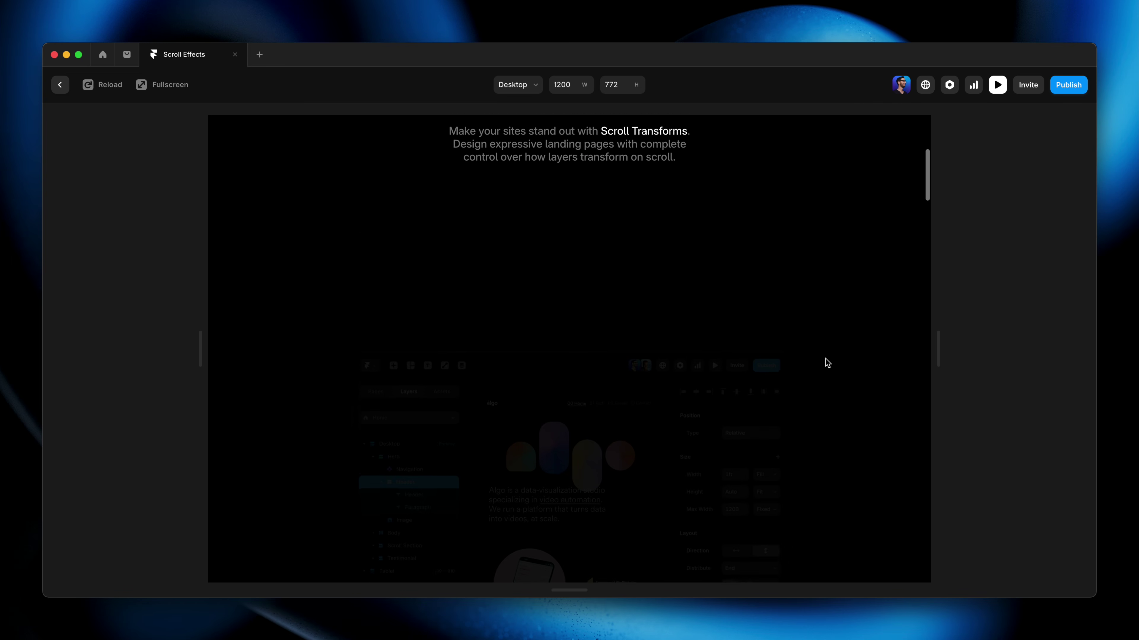
scroll(827, 362, down, 5)
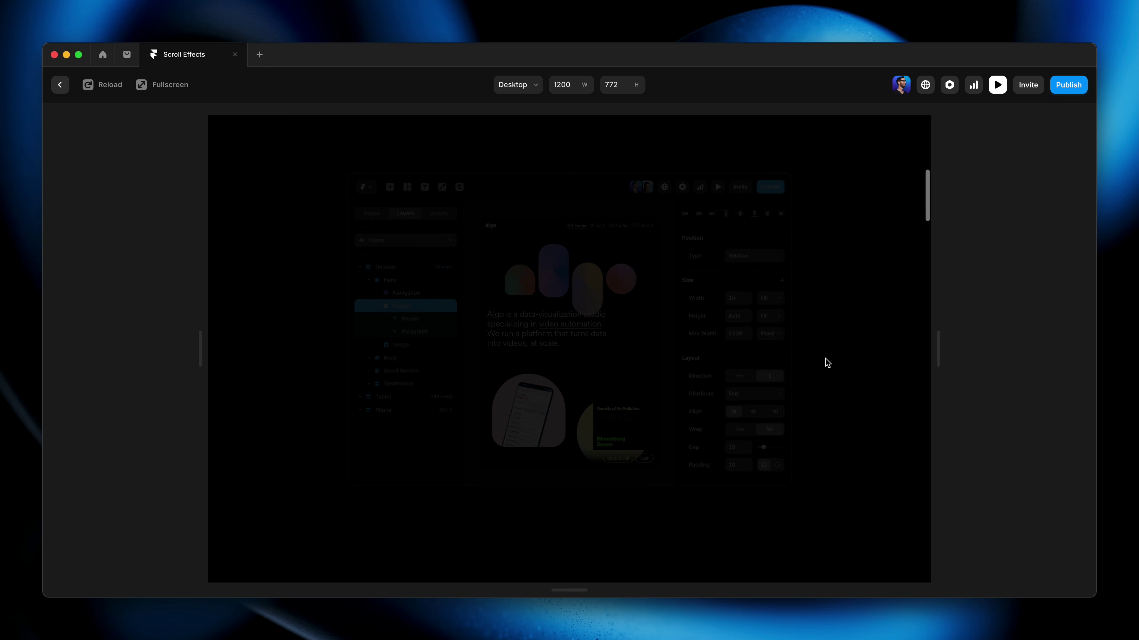
scroll(827, 357, up, 3)
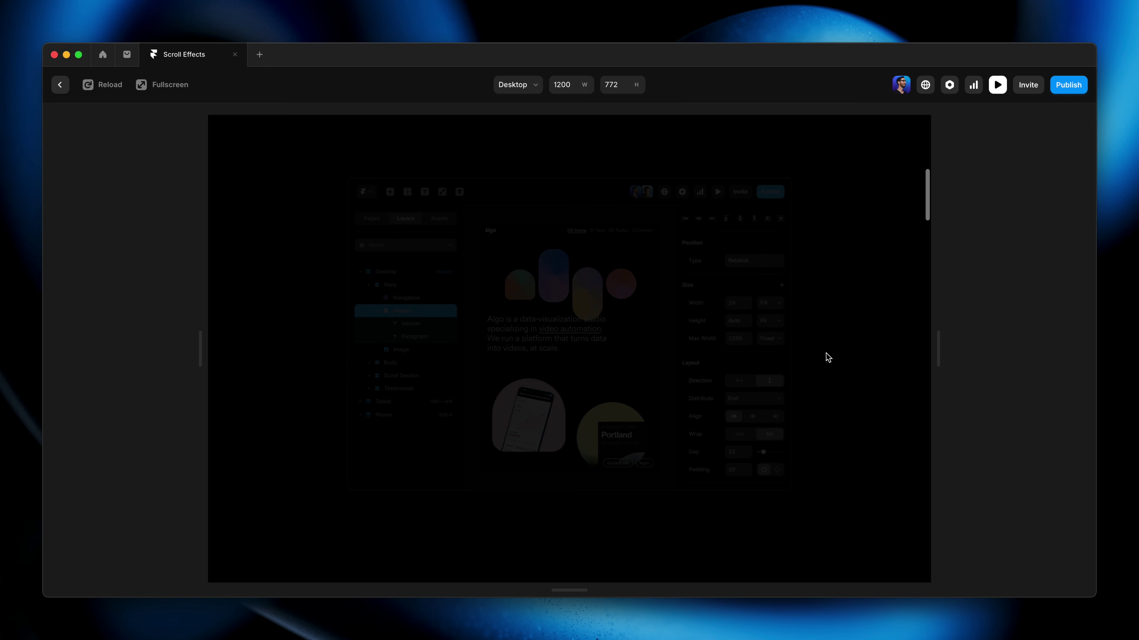
scroll(827, 358, down, 4)
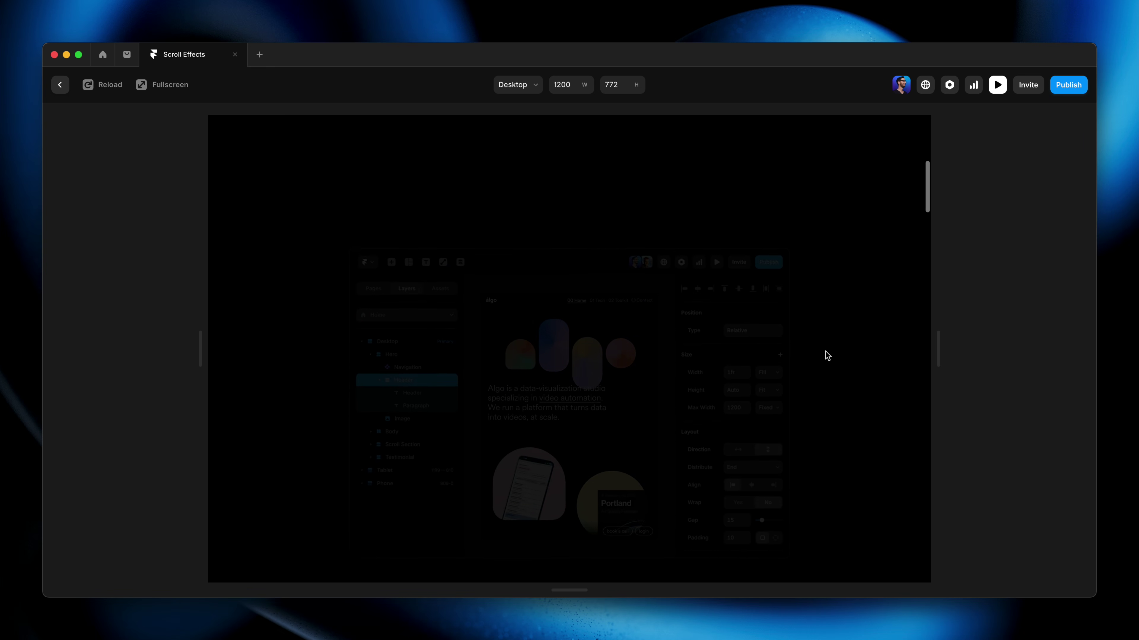
scroll(827, 355, down, 10)
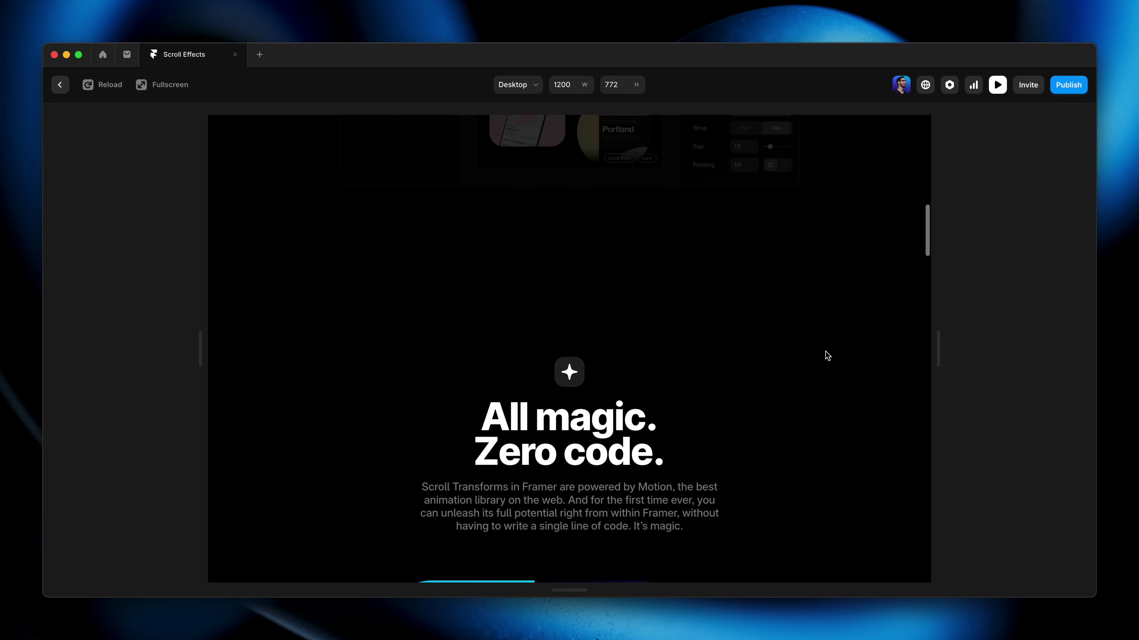
scroll(827, 356, down, 10)
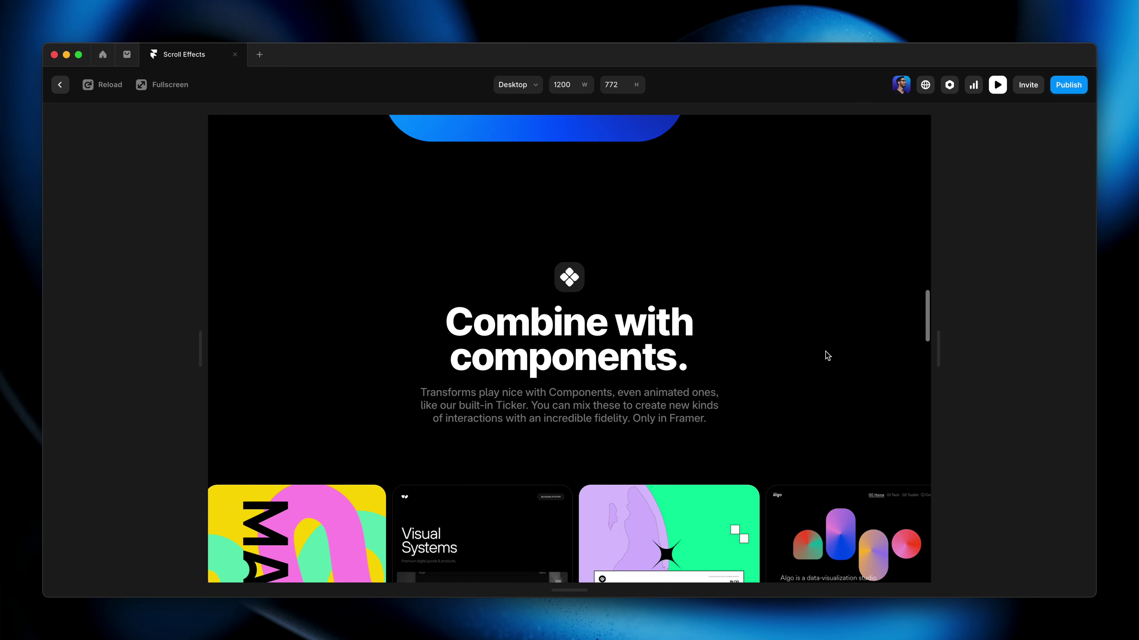
scroll(827, 355, down, 10)
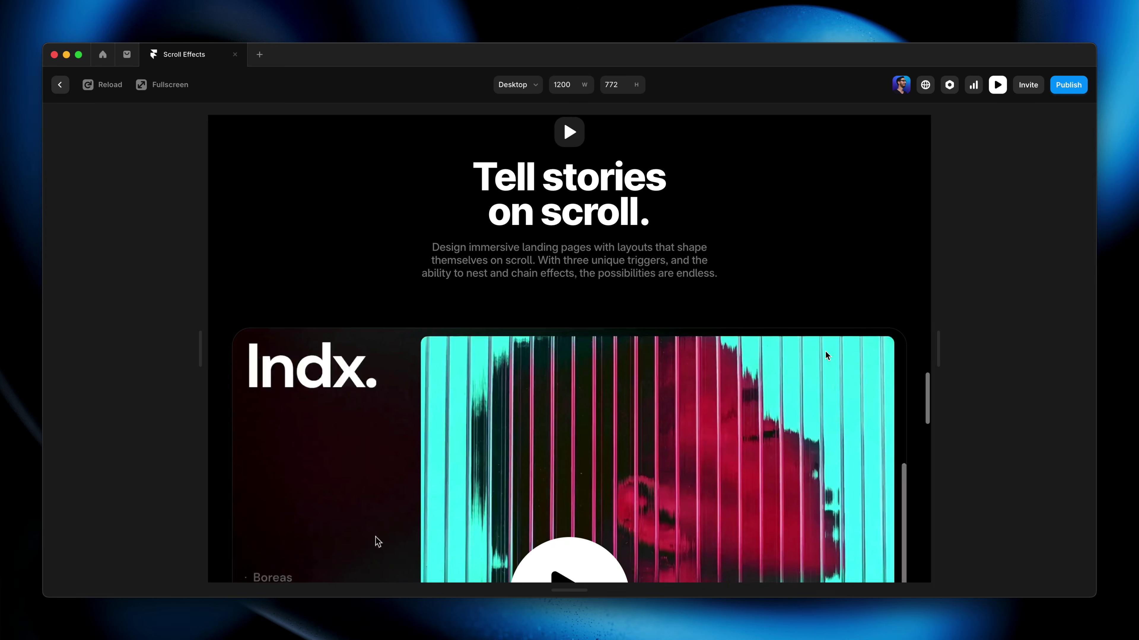
scroll(827, 356, down, 10)
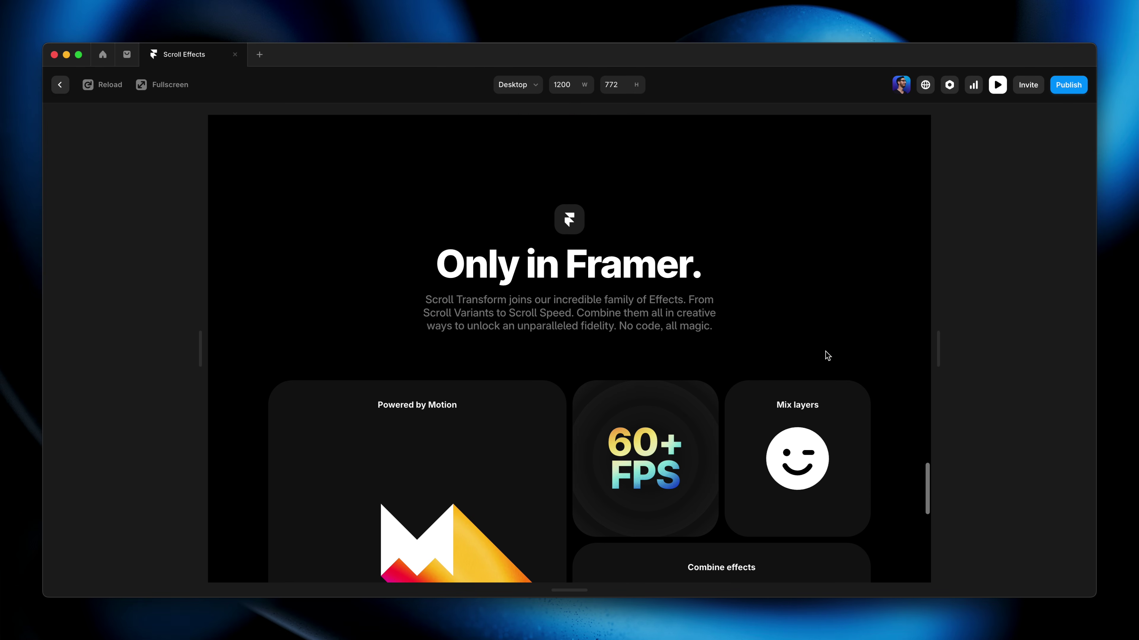
scroll(827, 355, down, 3)
scroll(827, 355, up, 20)
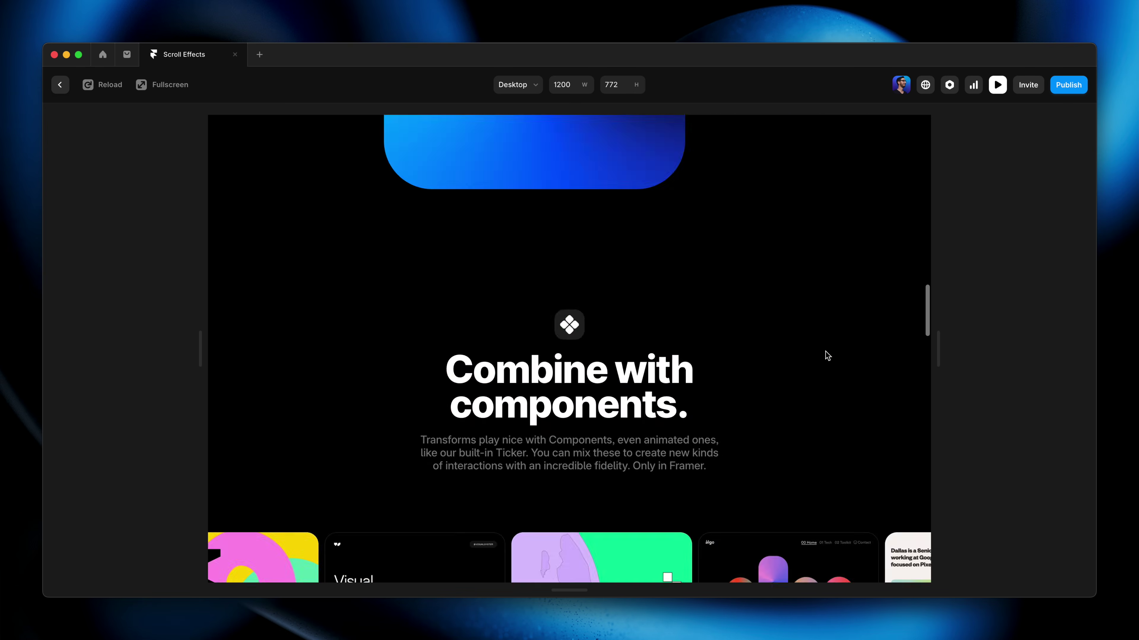
scroll(827, 355, up, 10)
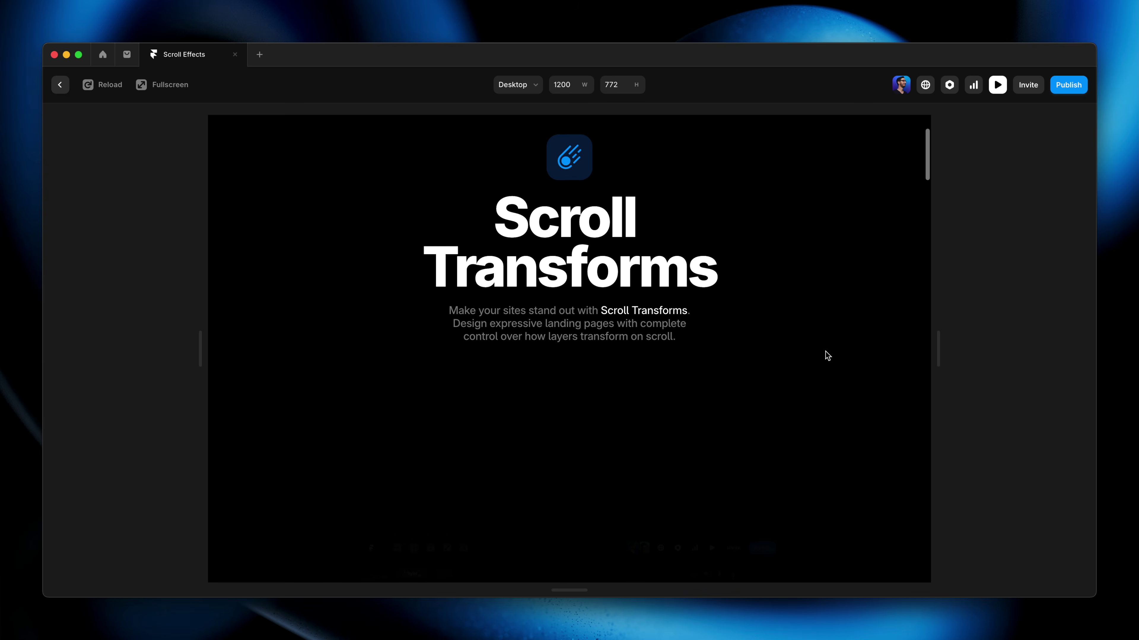
scroll(827, 356, down, 5)
scroll(826, 356, up, 4)
scroll(827, 356, down, 3)
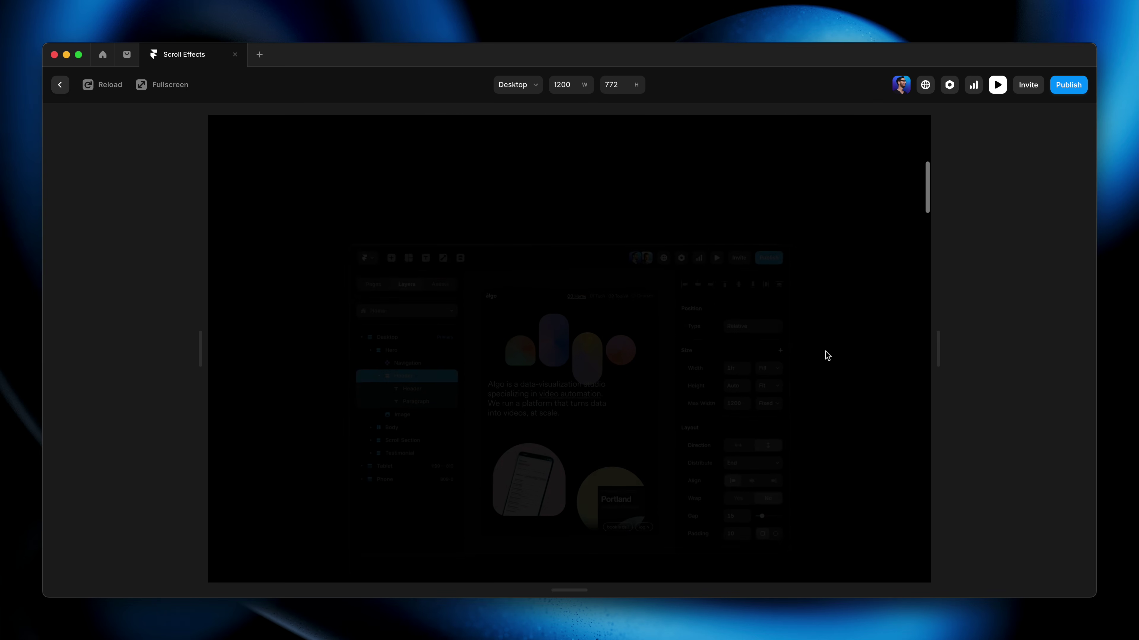
scroll(827, 355, down, 2)
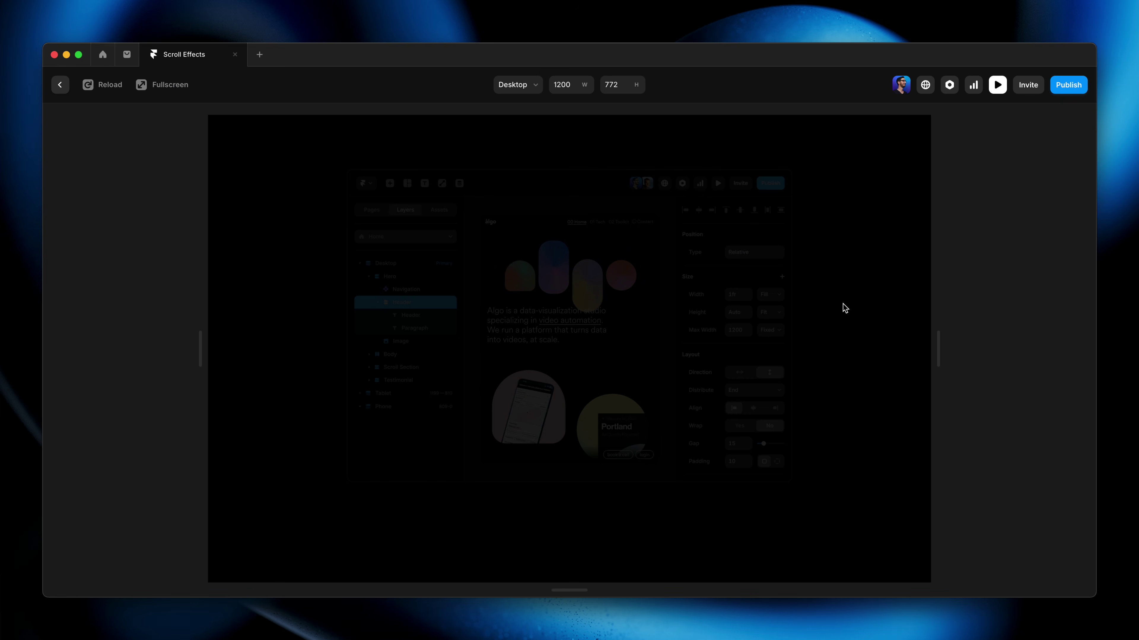
key(Escape)
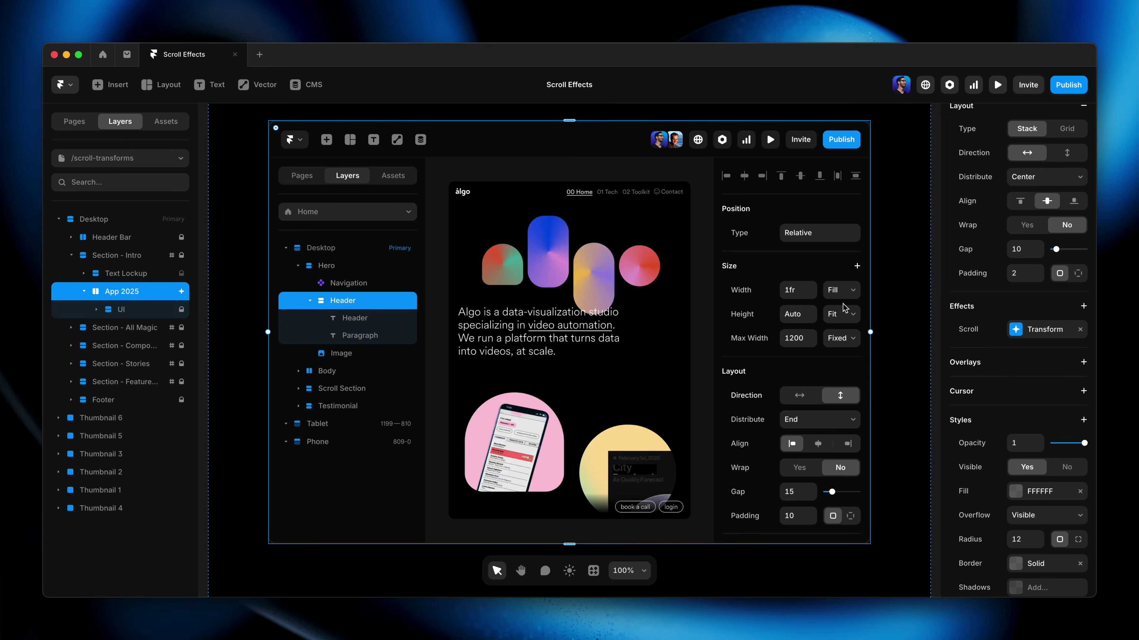
Change the trigger of the App 2025 layer's scroll transform to Layer in View.
click(1016, 330)
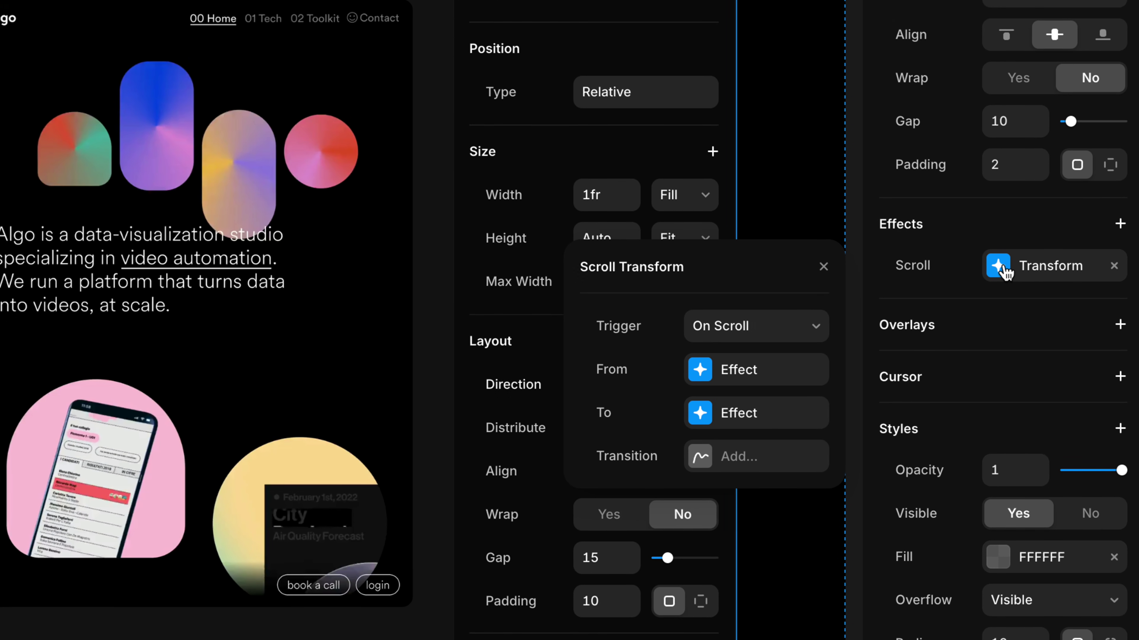
click(796, 330)
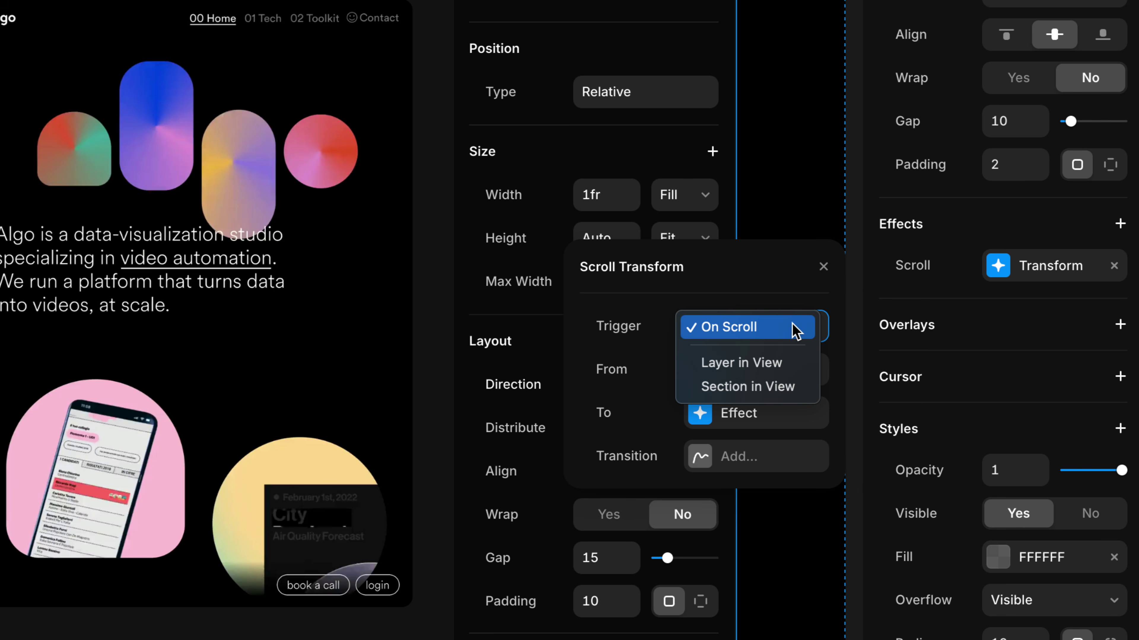
click(801, 363)
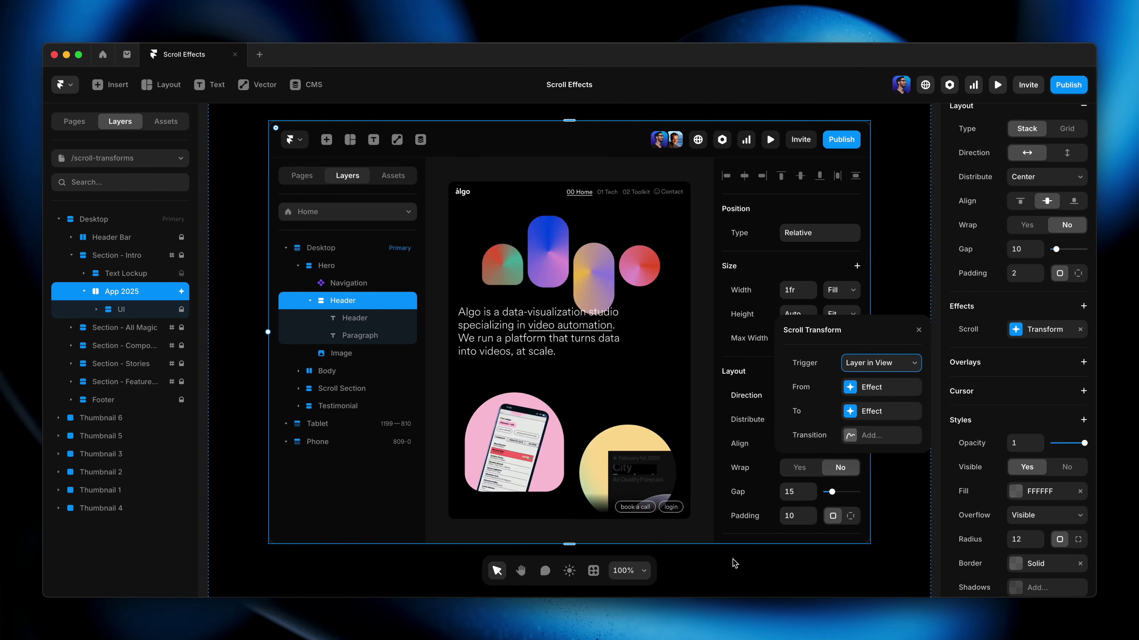
Preview the page and examine how the App 2025 layer transforms as it enters and leaves the view.
key(super+p)
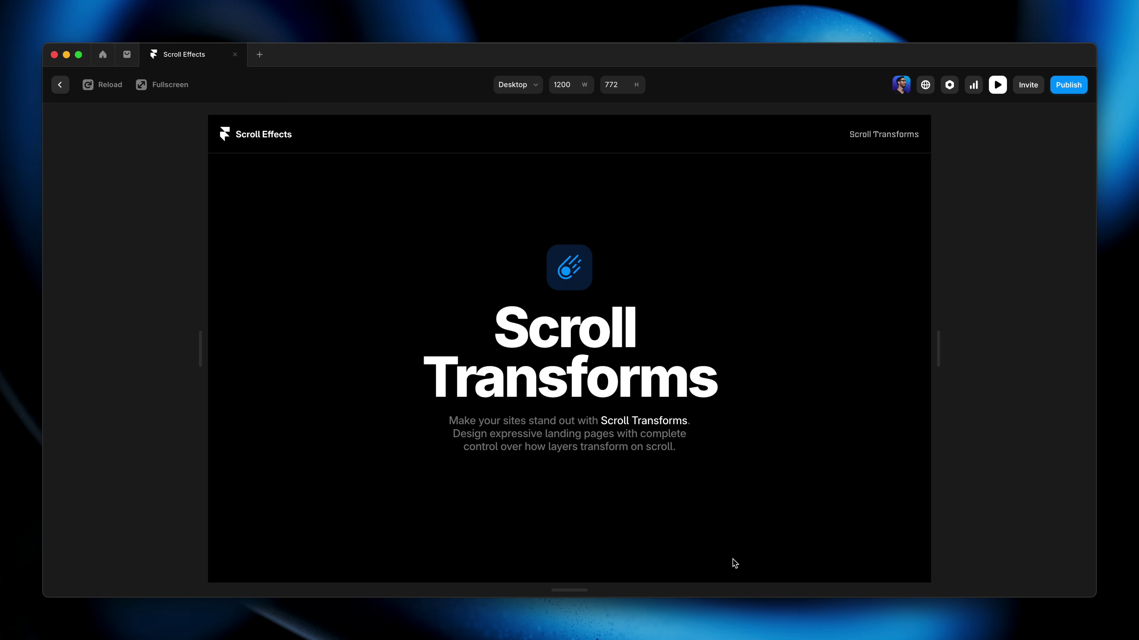
scroll(866, 399, down, 2)
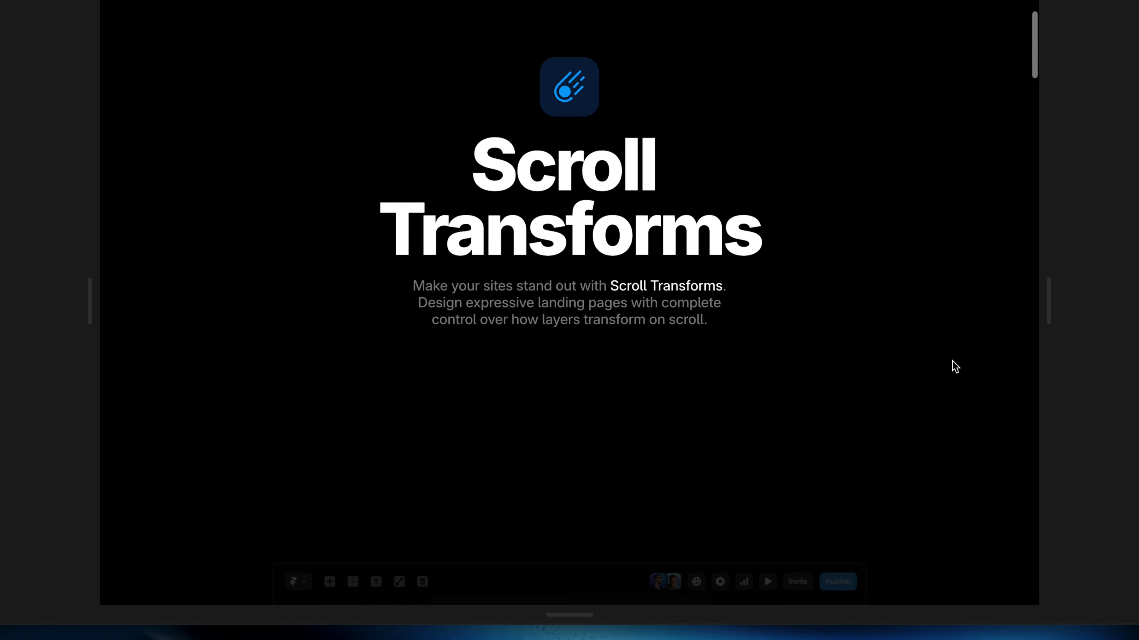
scroll(958, 364, down, 1)
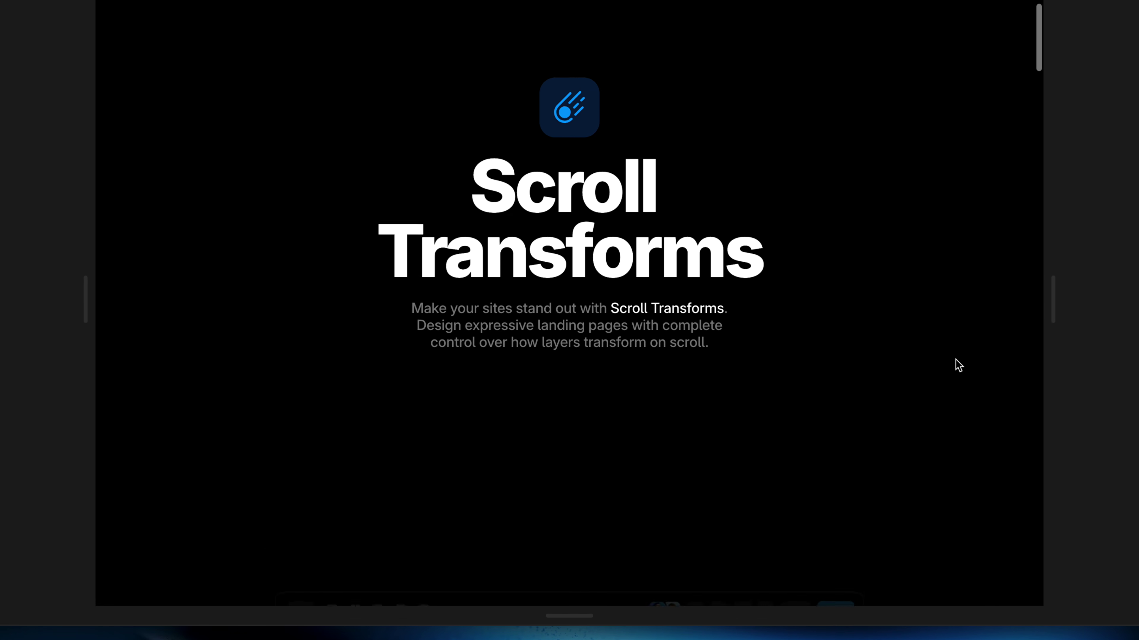
scroll(958, 365, down, 2)
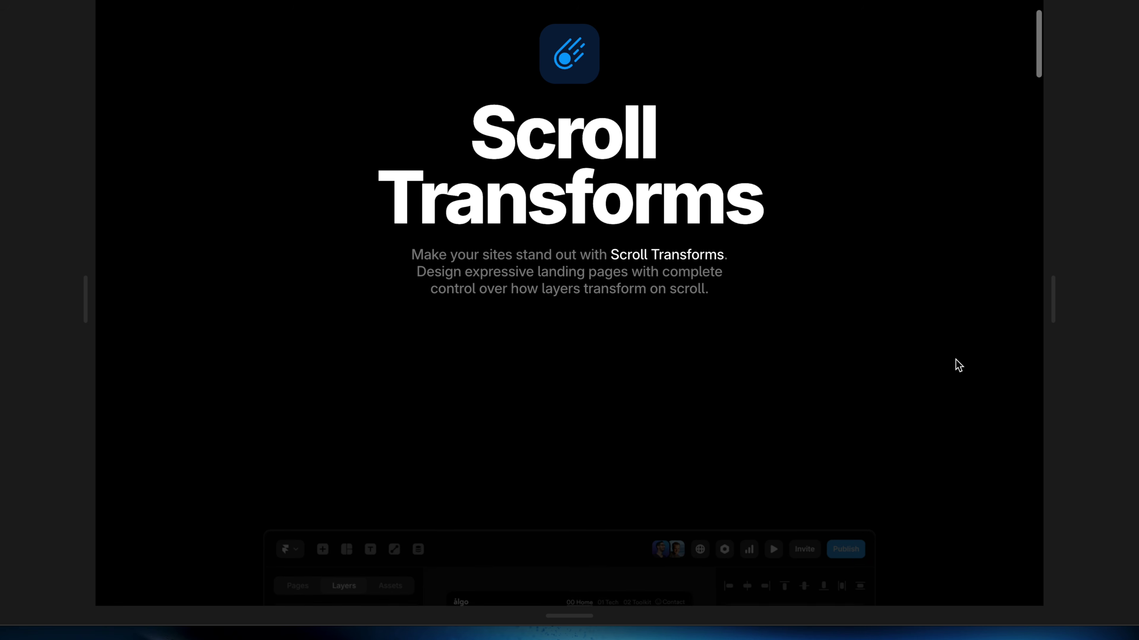
scroll(958, 366, up, 2)
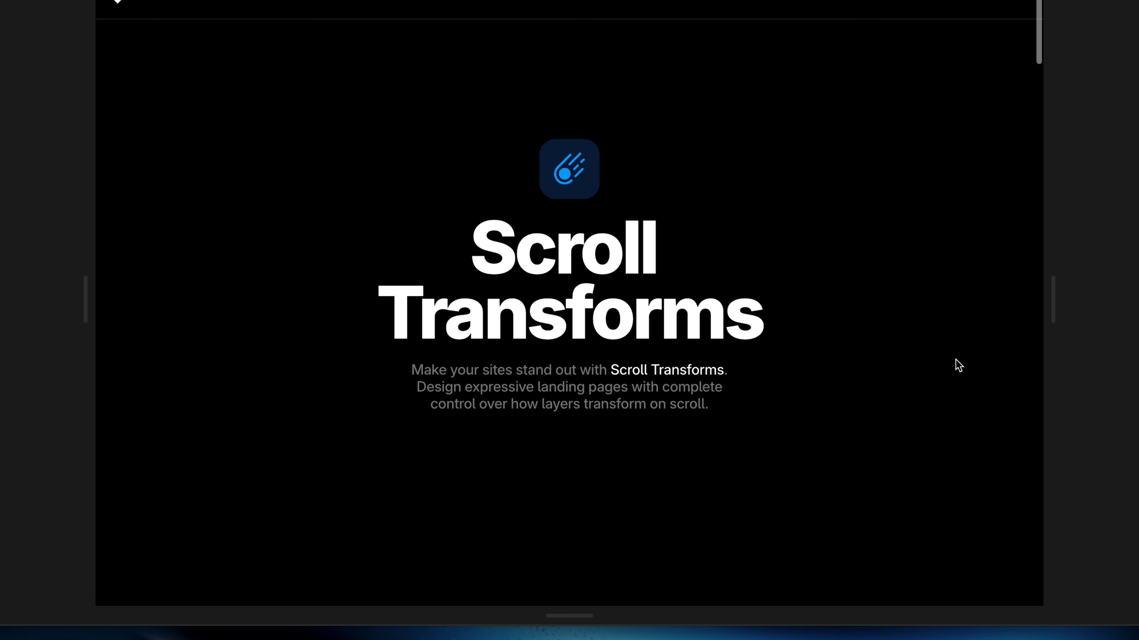
Examine in the preview how the App 2025 layer fades and scales up while scrolling into view, and return to the canvas.
scroll(958, 366, down, 3)
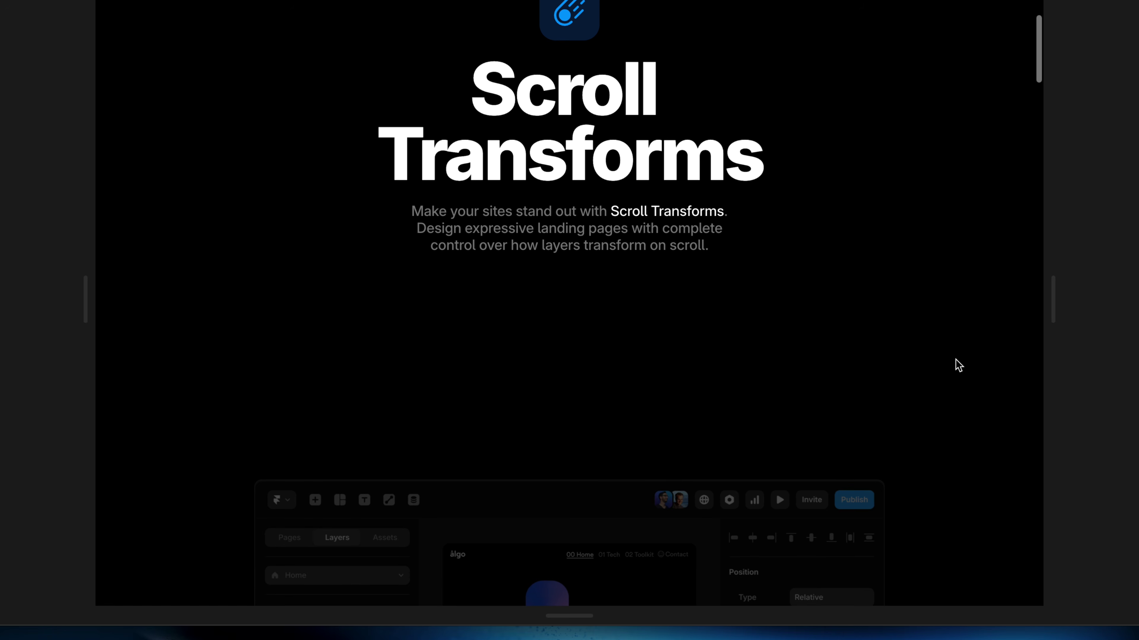
scroll(958, 366, down, 4)
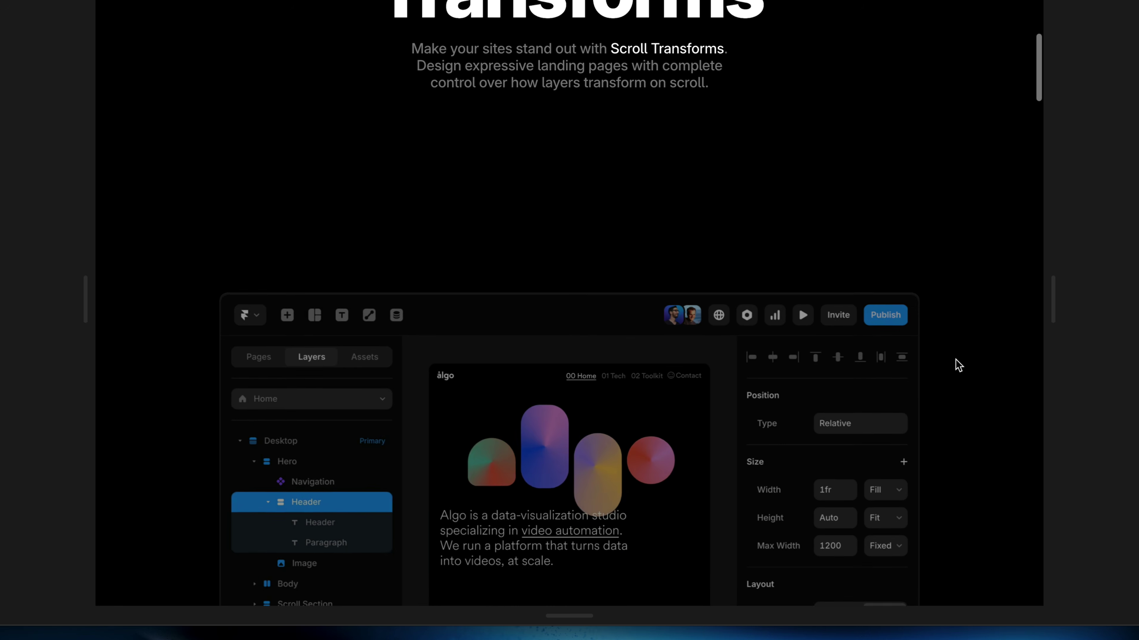
scroll(955, 359, down, 5)
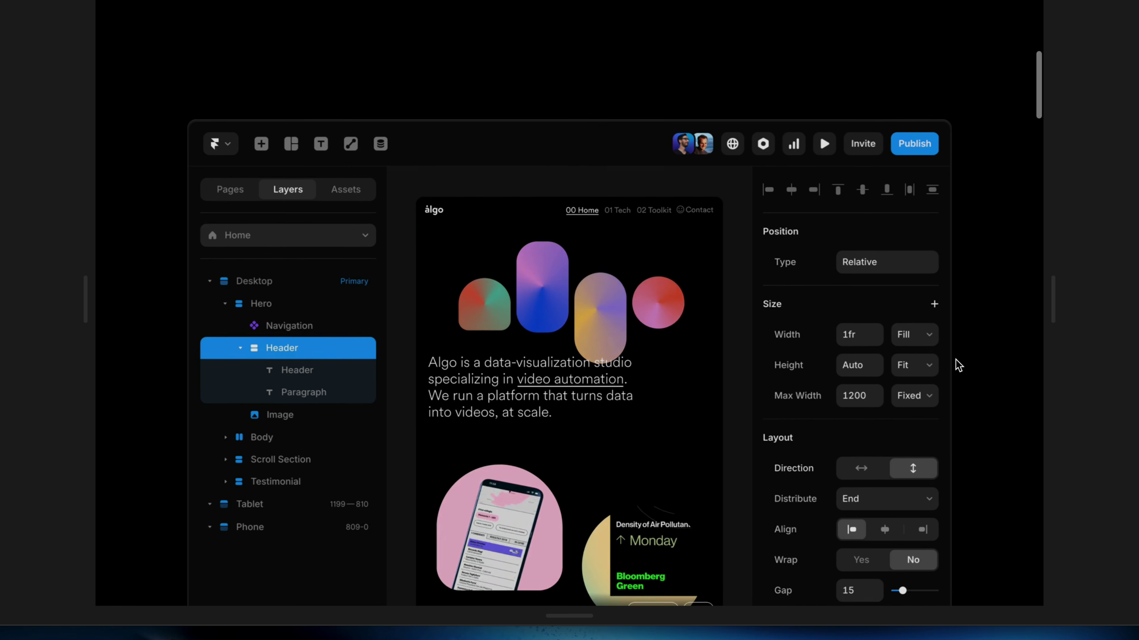
scroll(958, 365, down, 2)
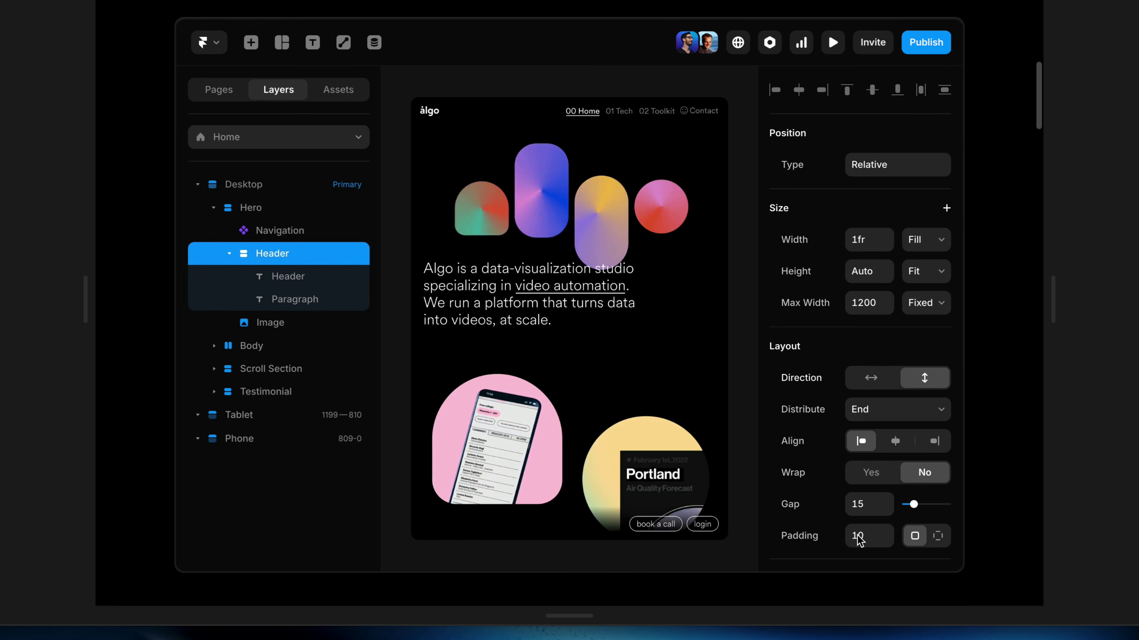
scroll(1009, 452, up, 1)
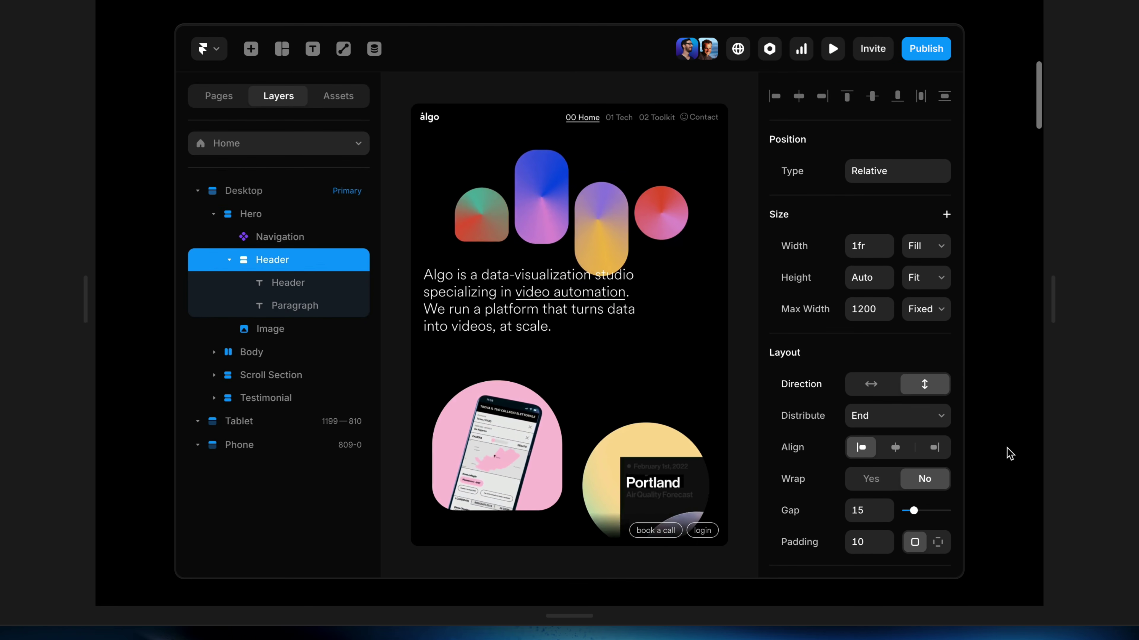
scroll(1009, 453, up, 8)
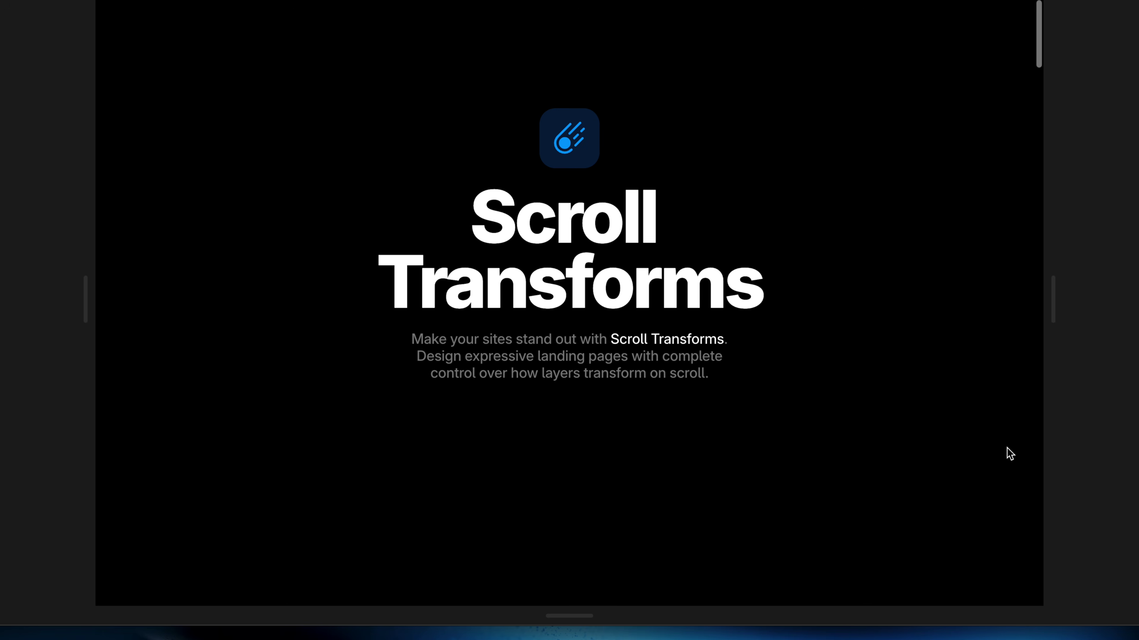
scroll(1010, 453, down, 8)
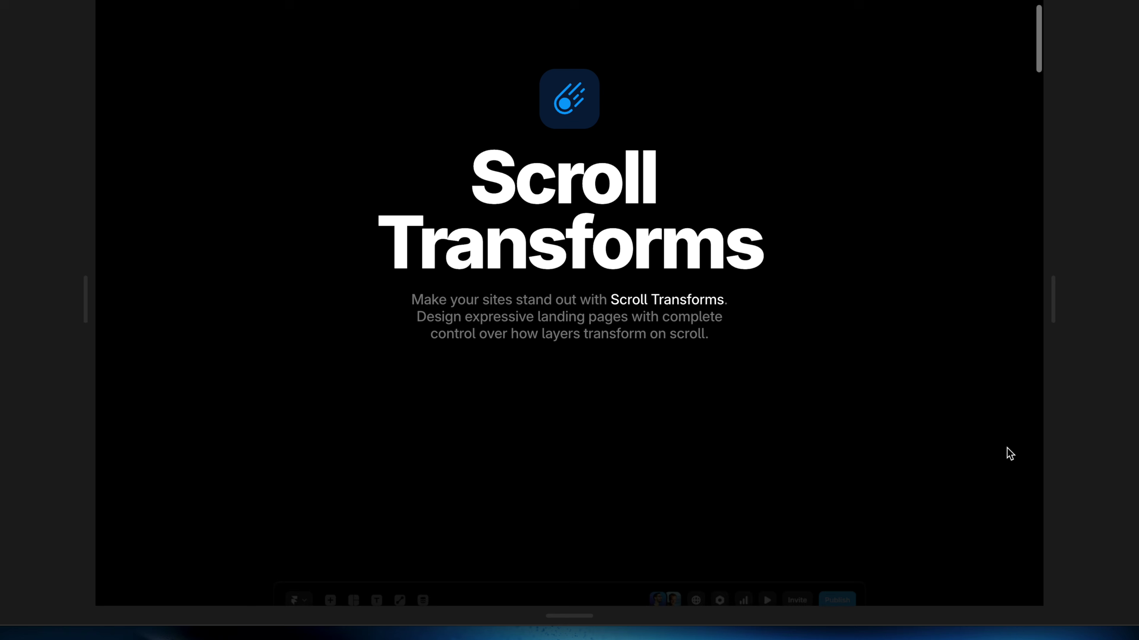
scroll(1009, 453, down, 2)
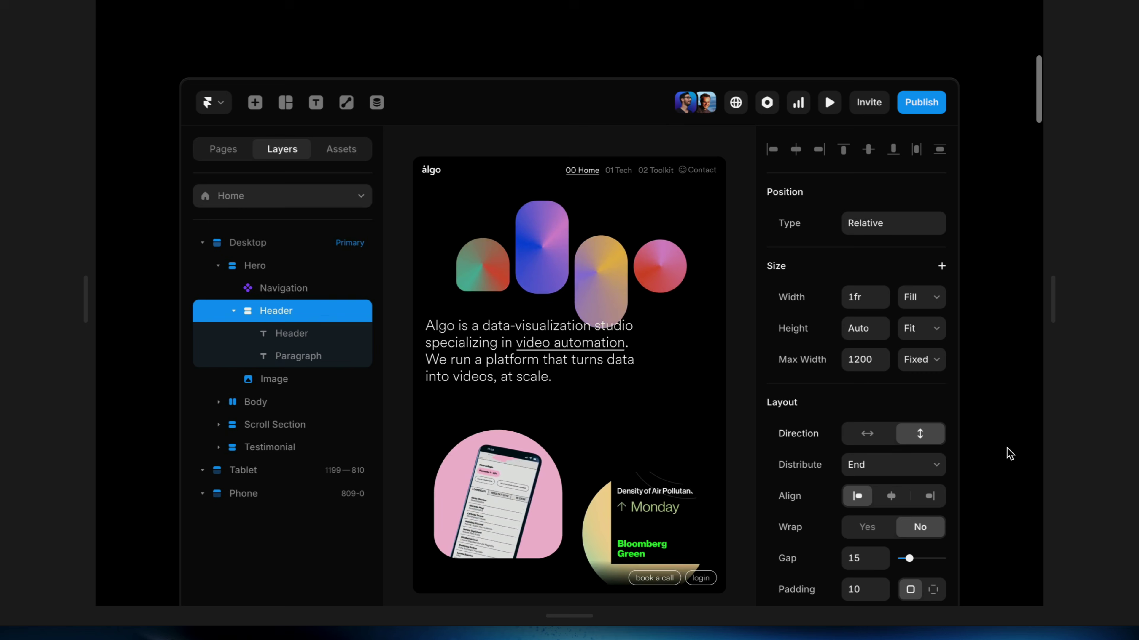
scroll(1009, 453, down, 2)
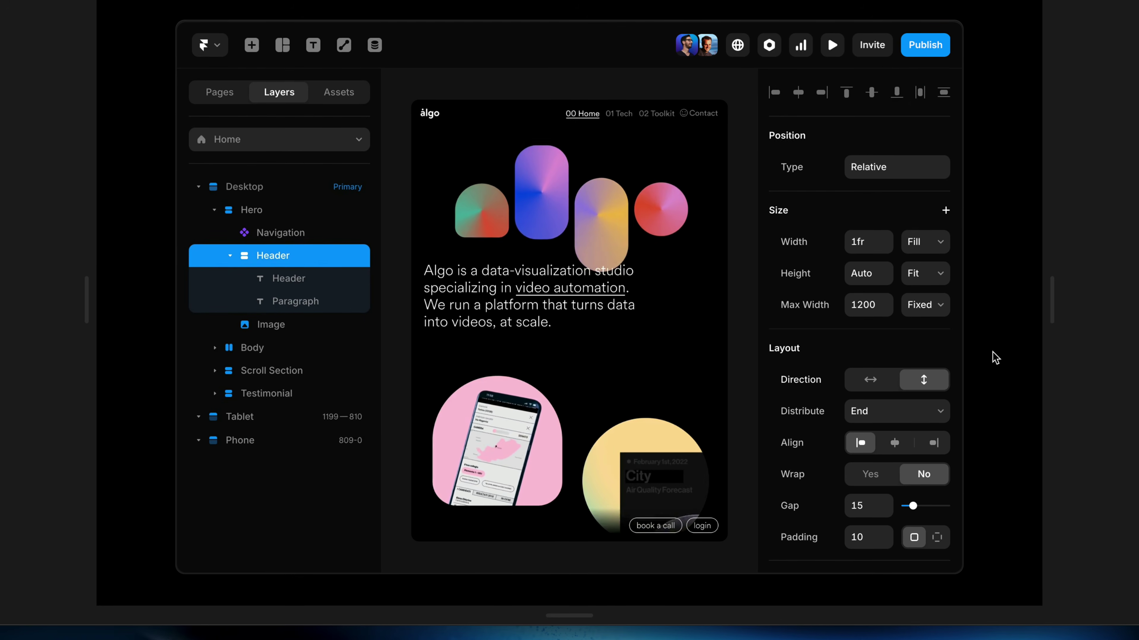
scroll(992, 355, down, 2)
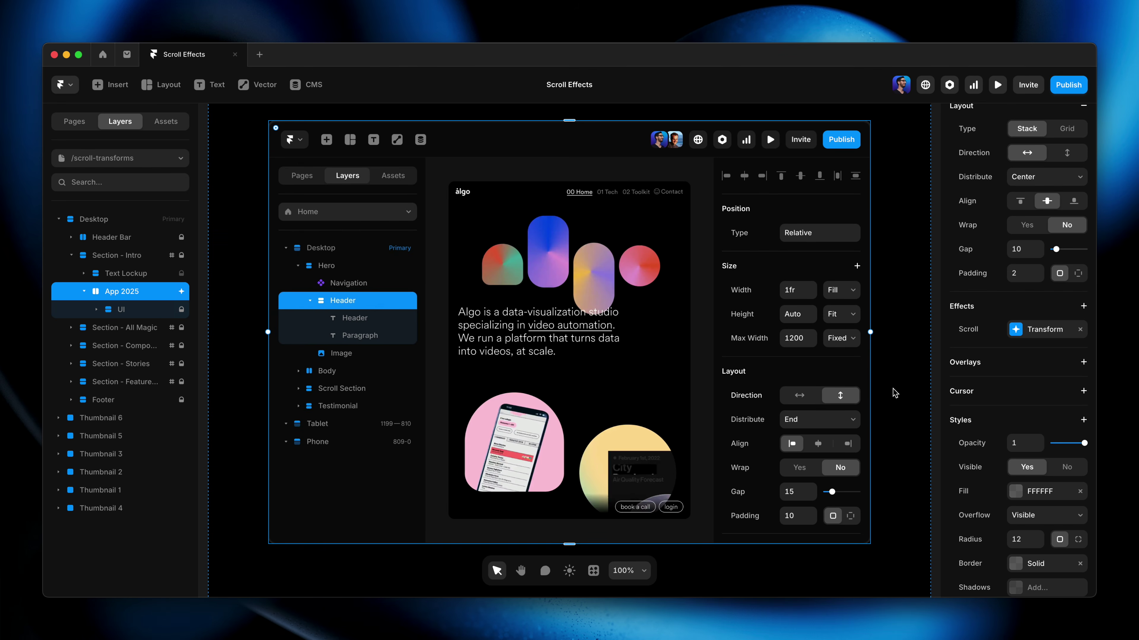
Add a Physics-based transition to the App 2025 layer's scroll transform.
click(1042, 329)
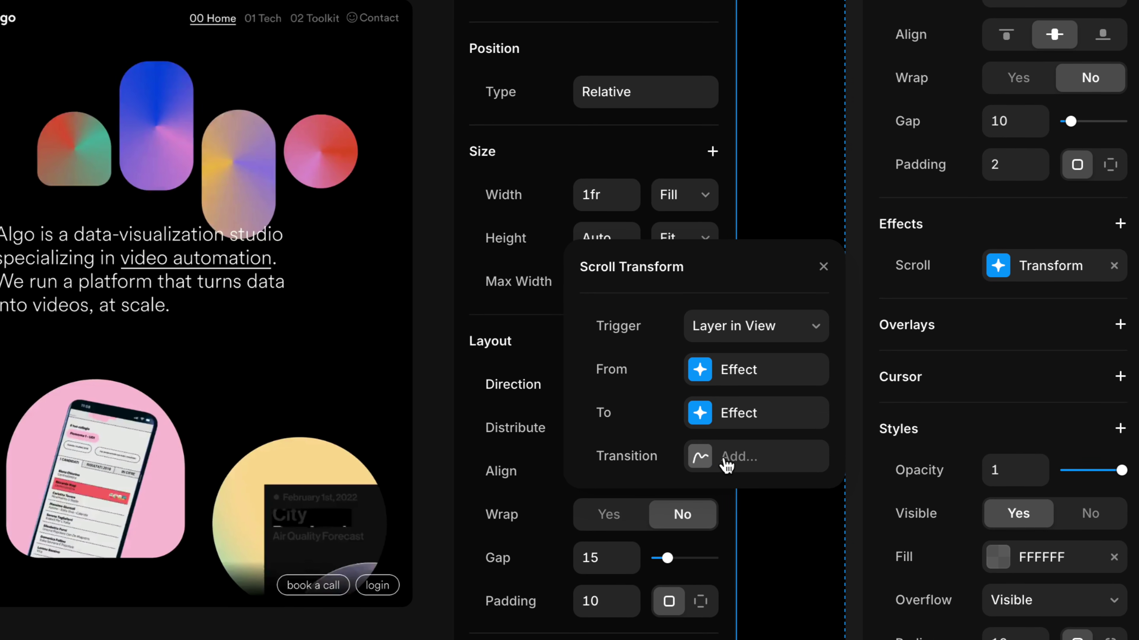
click(728, 463)
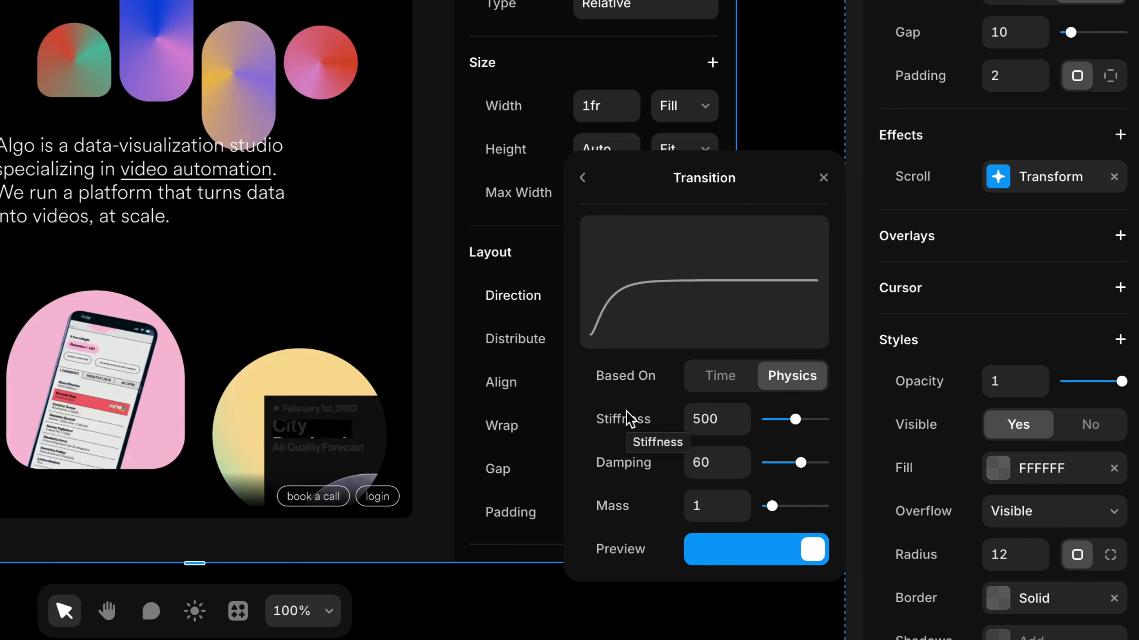
click(697, 388)
click(771, 386)
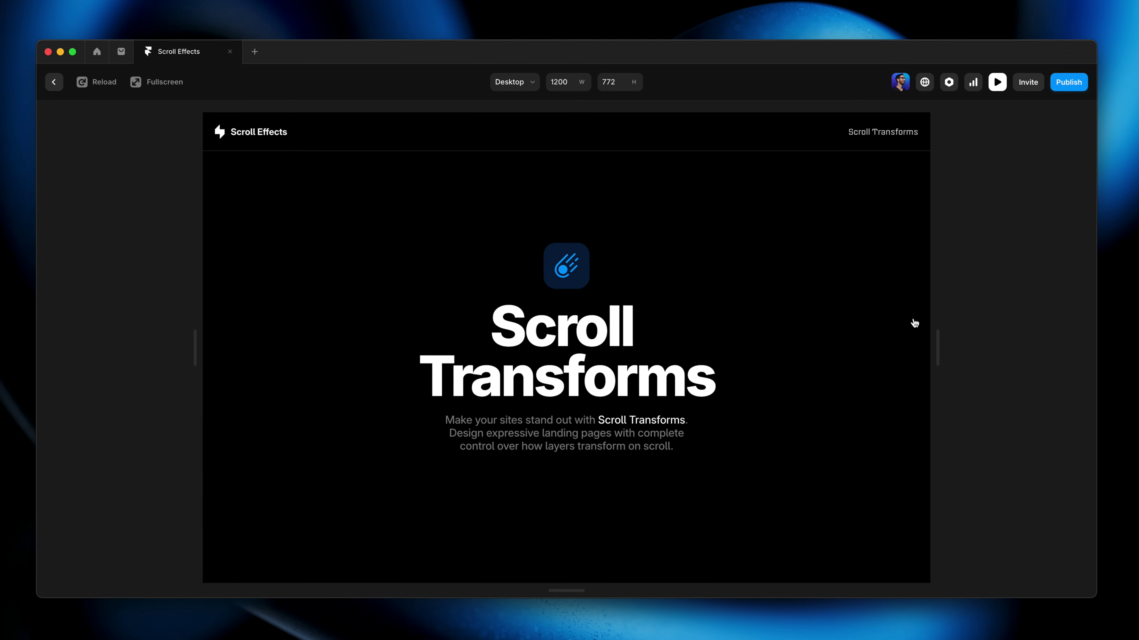
Examine in the page preview how the transition affects the App 2025 layer when scrolling back and forth, and return to the canvas.
scroll(914, 323, down, 10)
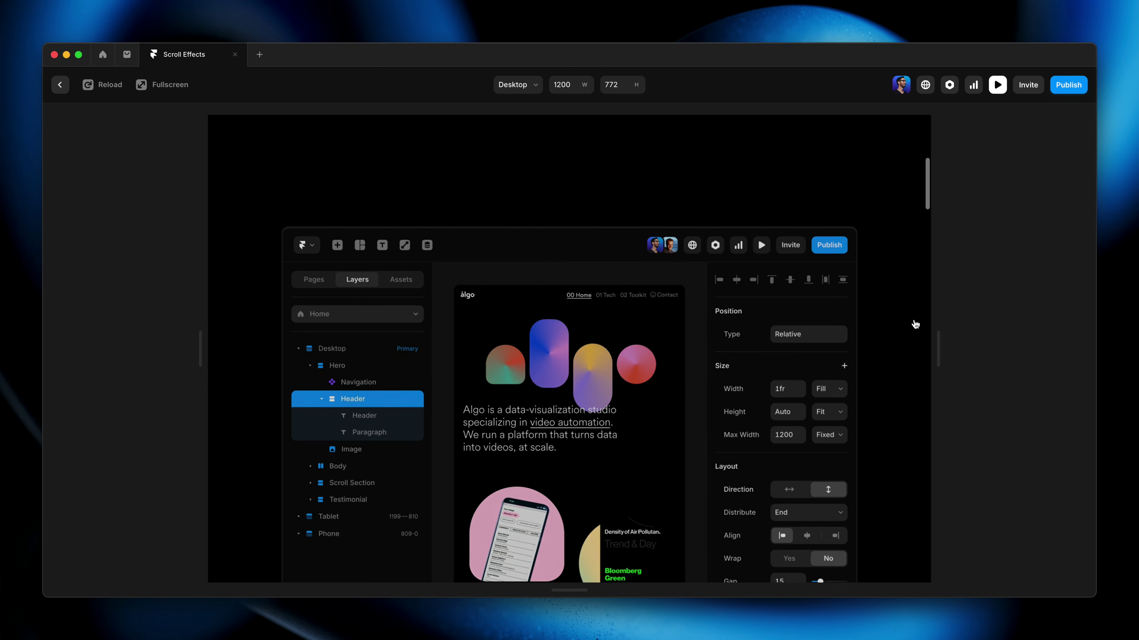
scroll(915, 324, up, 5)
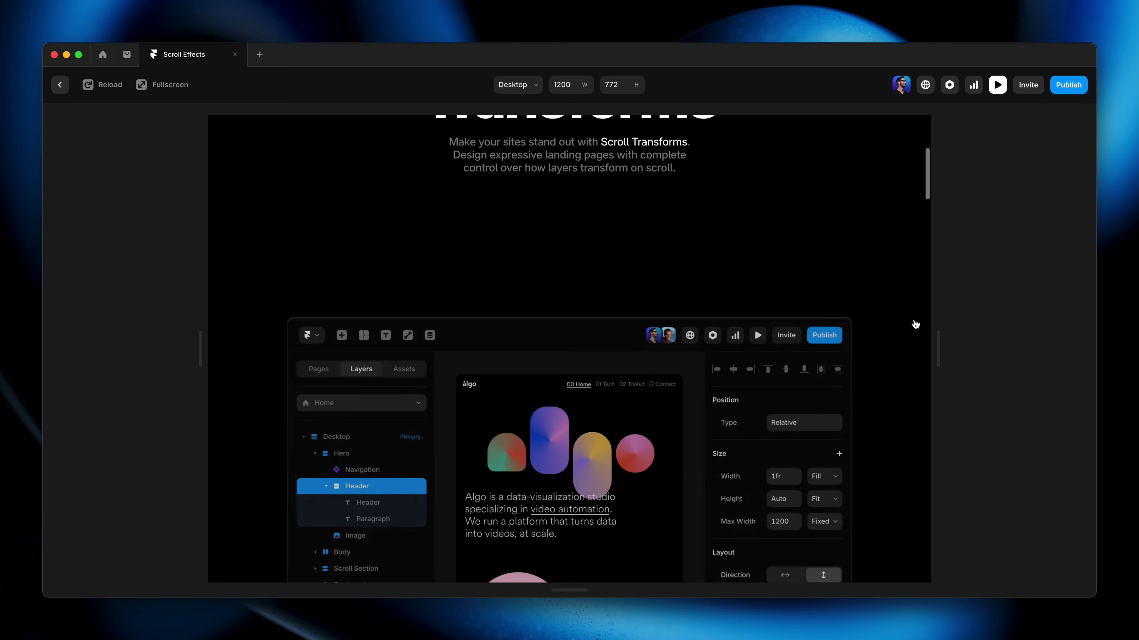
scroll(914, 324, down, 8)
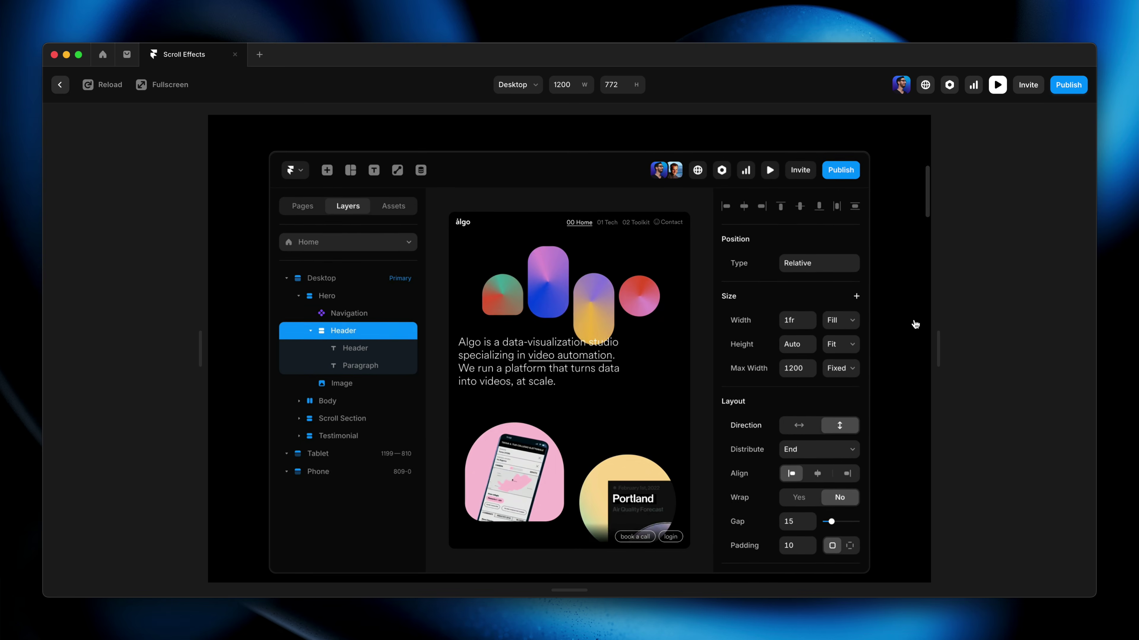
scroll(915, 324, up, 4)
scroll(915, 324, down, 5)
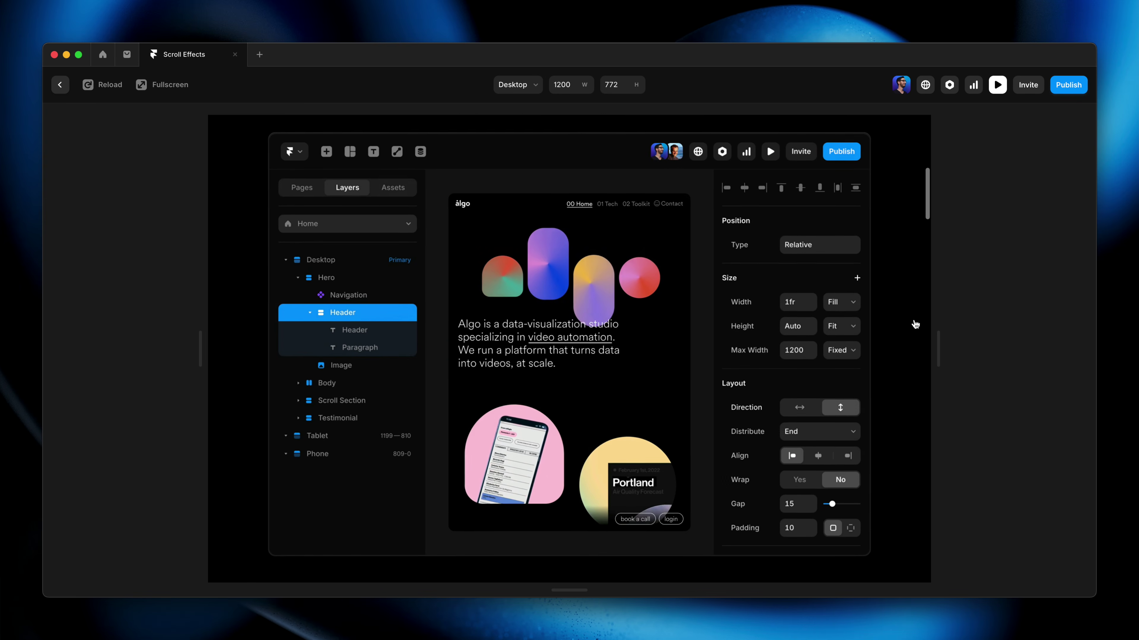
scroll(915, 324, up, 4)
scroll(915, 324, down, 5)
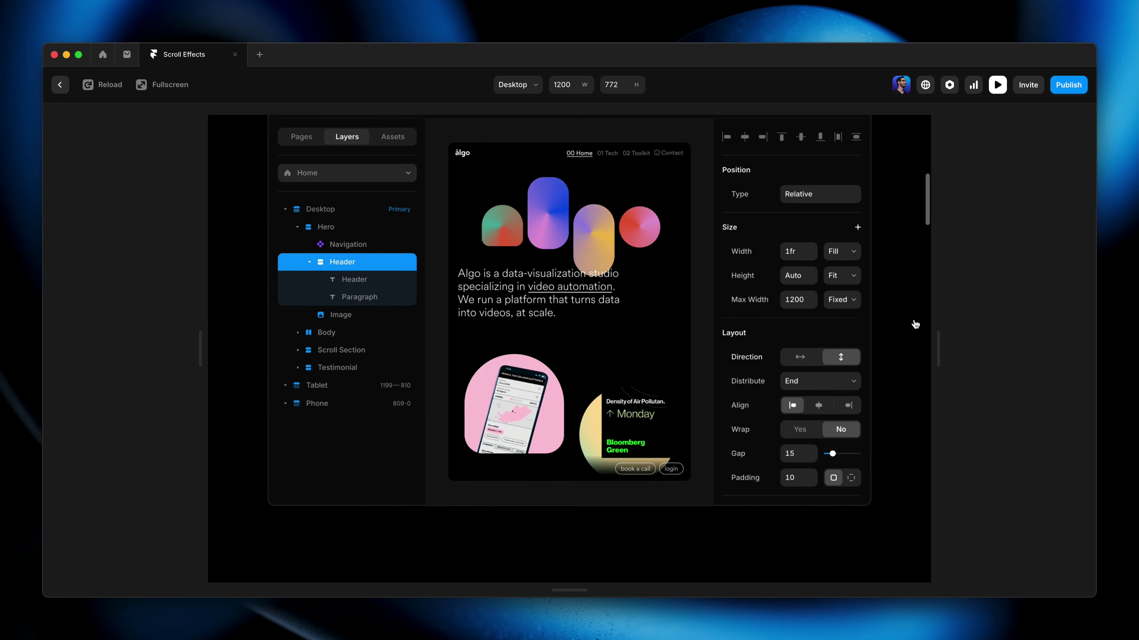
scroll(915, 324, up, 4)
scroll(915, 324, down, 3)
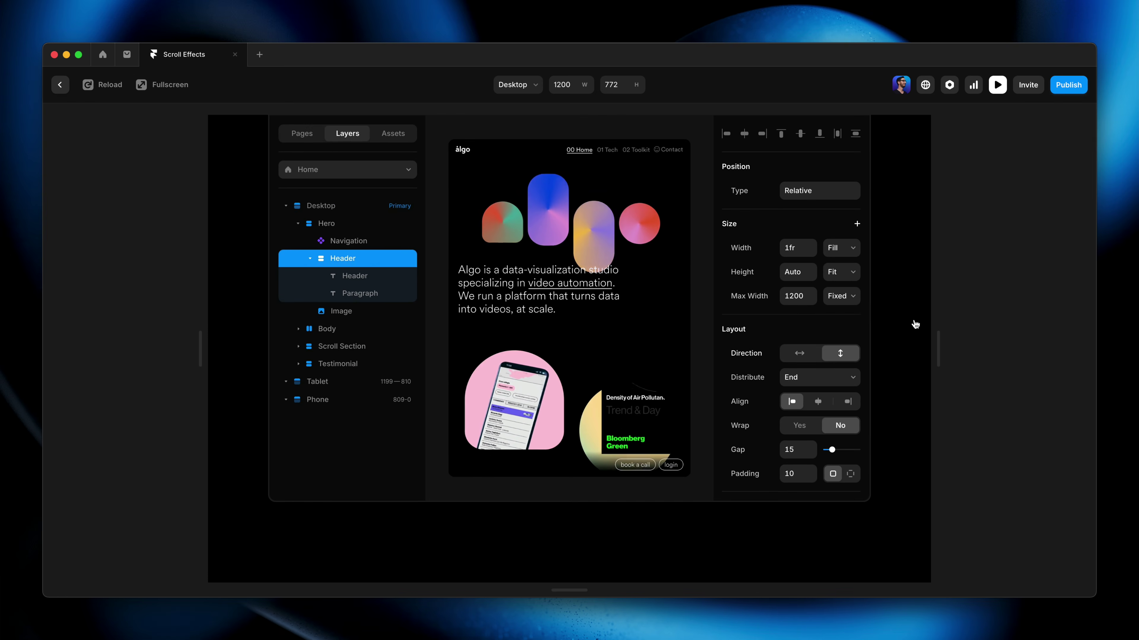
scroll(915, 324, up, 2)
key(Escape)
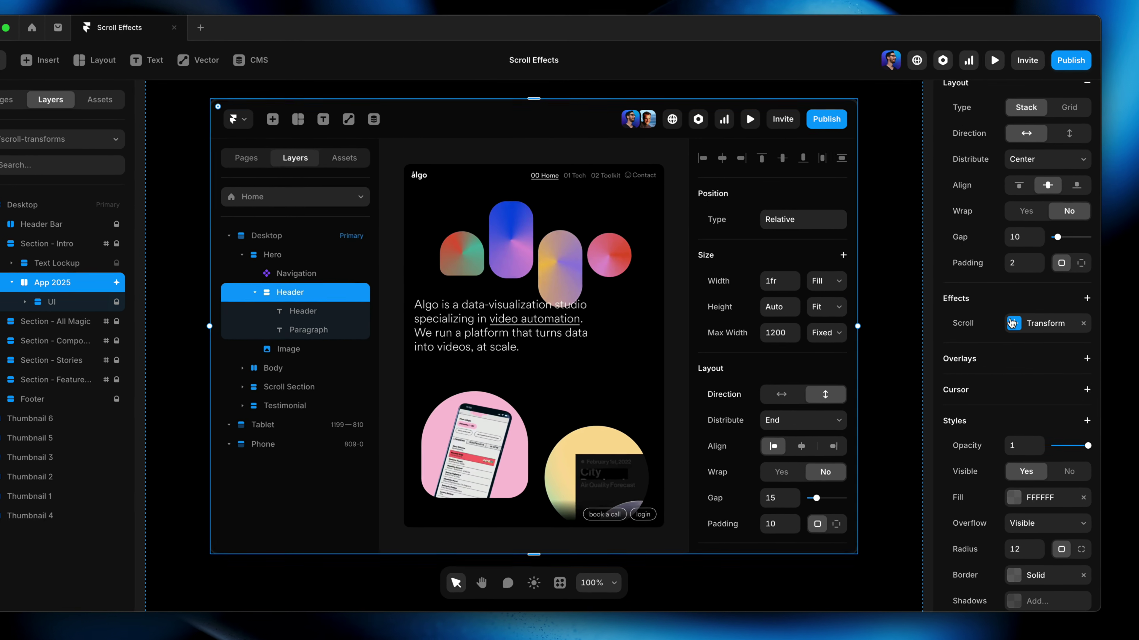
Set the damping of the App 2025 layer's scroll transform transition to 30 and close its settings.
click(1012, 323)
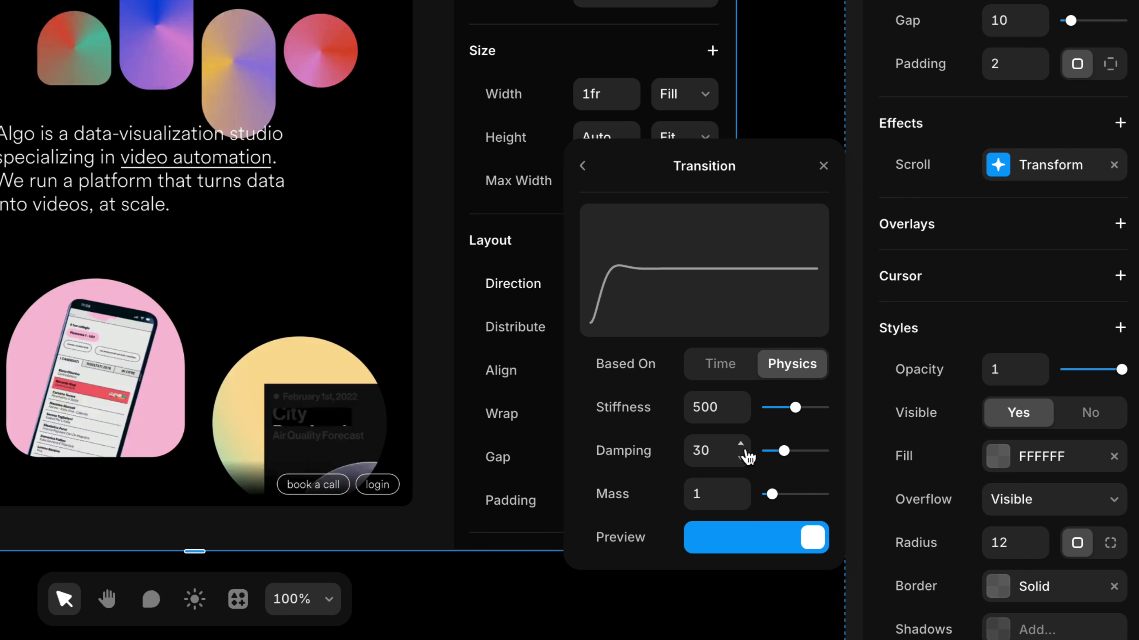
click(823, 166)
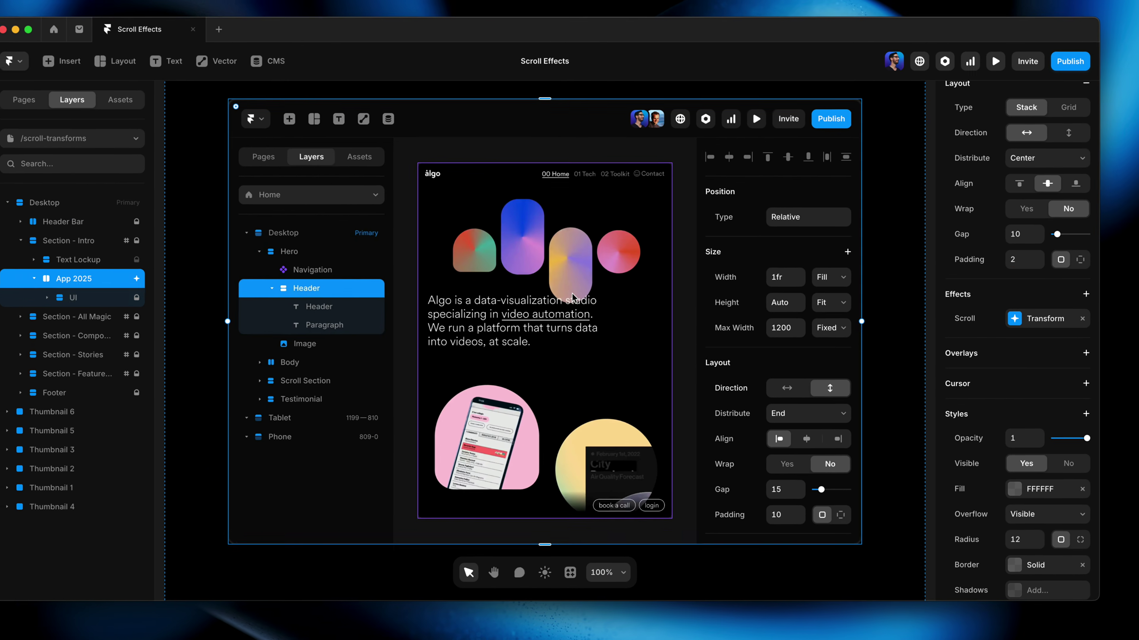
Add a Scroll Transform effect to the Video layer inside the App 2025 layer's Canvas.
click(577, 291)
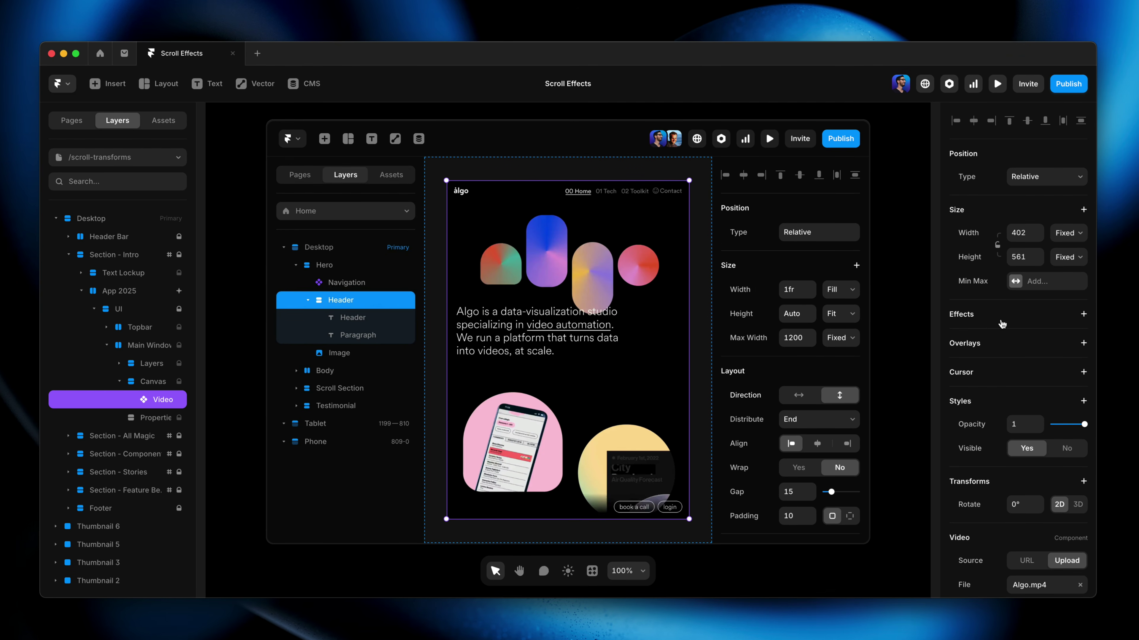
click(1083, 315)
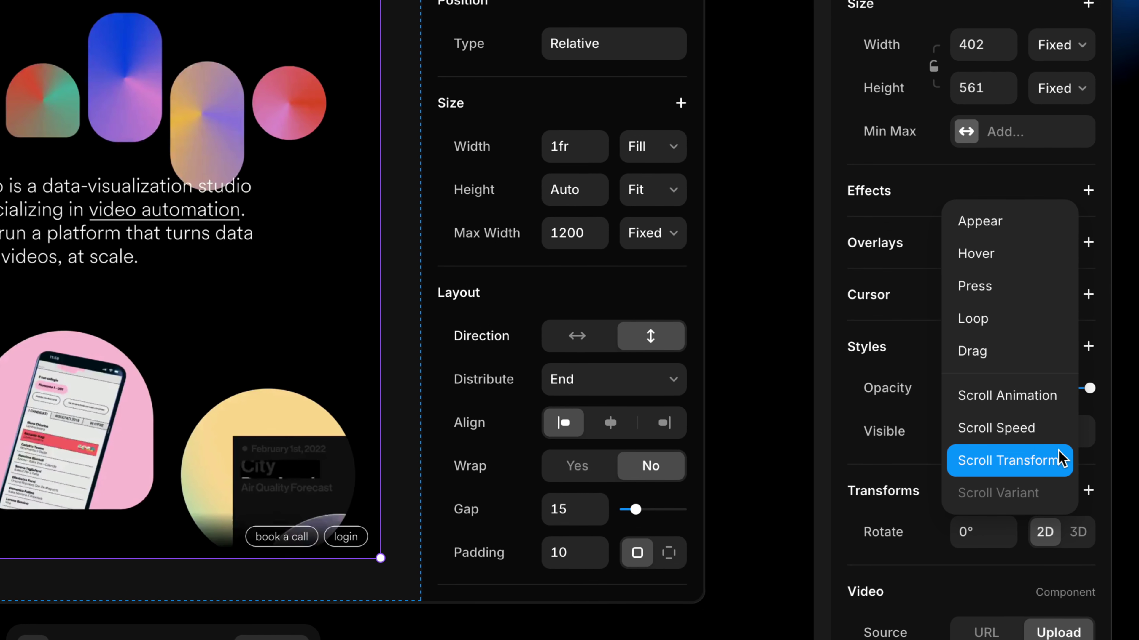
click(1060, 462)
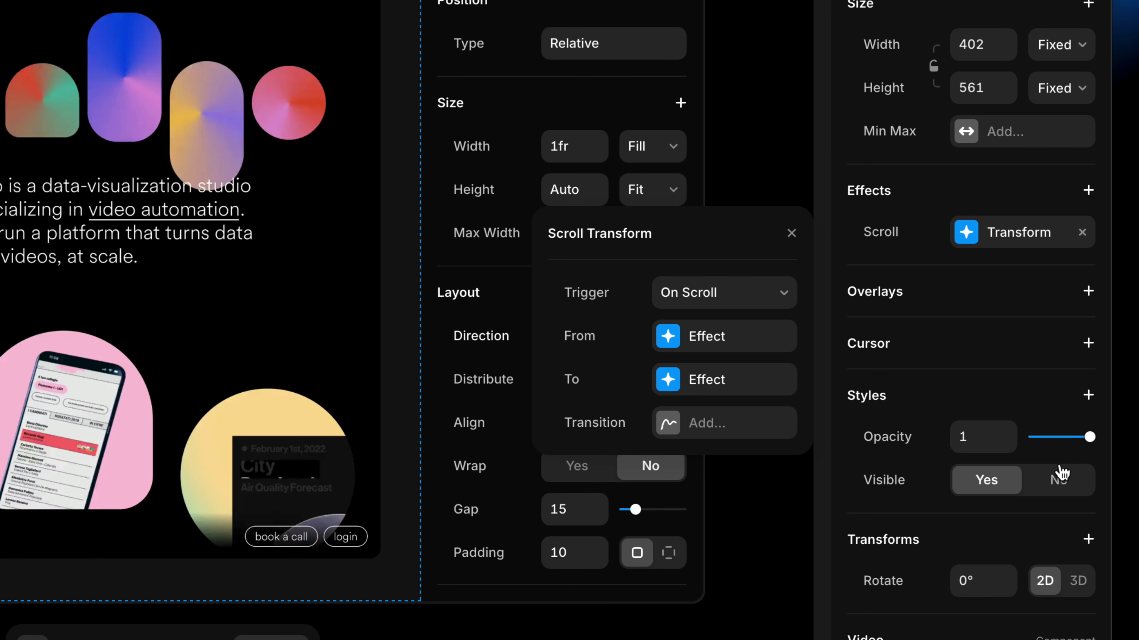
Set the From effect of the Video layer's scroll transform to opacity 1 and scale 1.5.
click(689, 337)
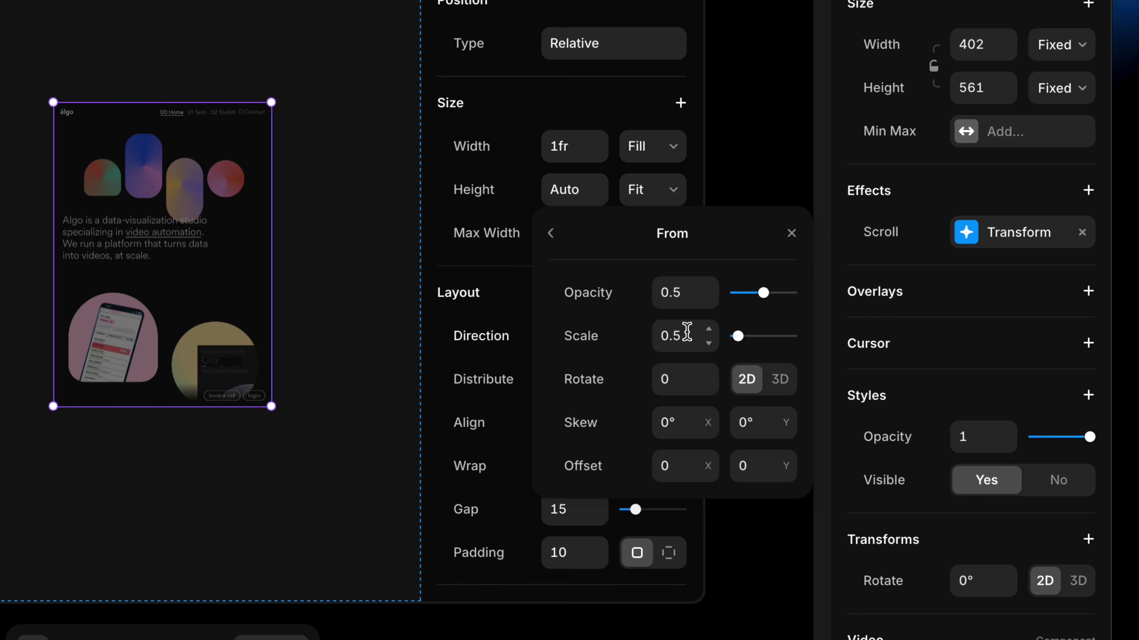
drag(764, 294, 870, 296)
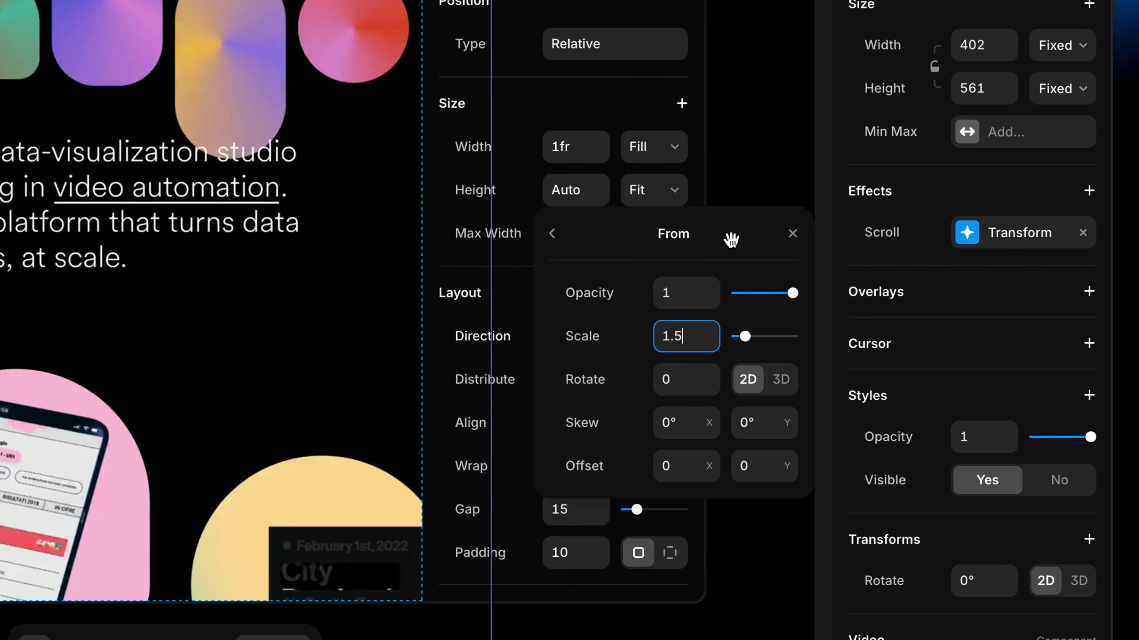
click(550, 233)
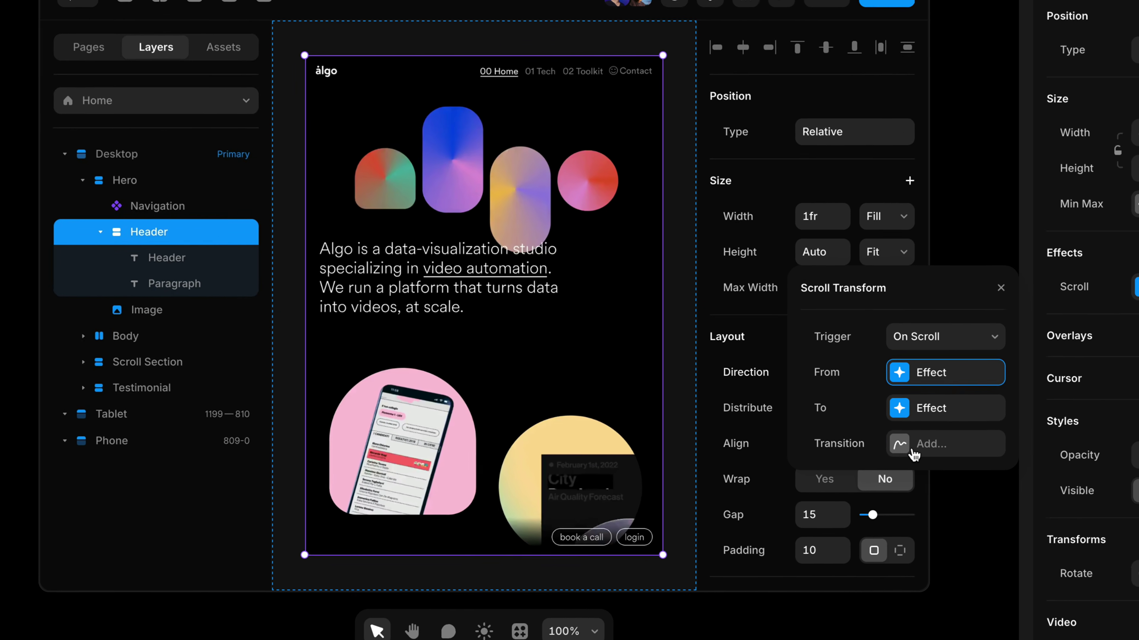
Add a Spring transition to the Video layer's scroll transform and set its trigger to Layer in View.
click(953, 453)
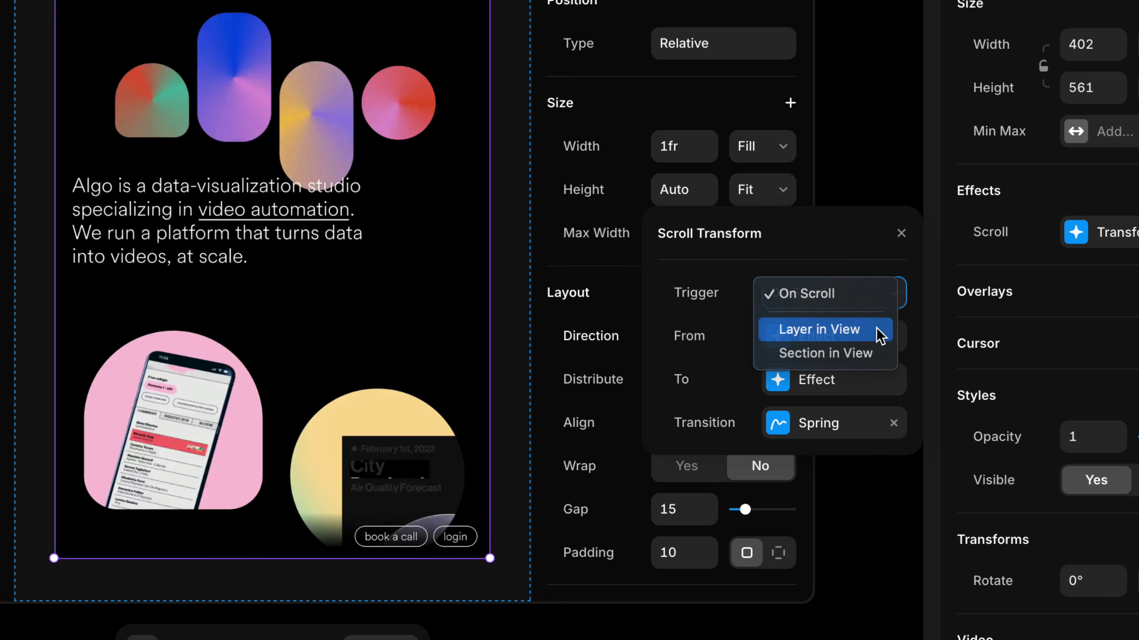
click(819, 330)
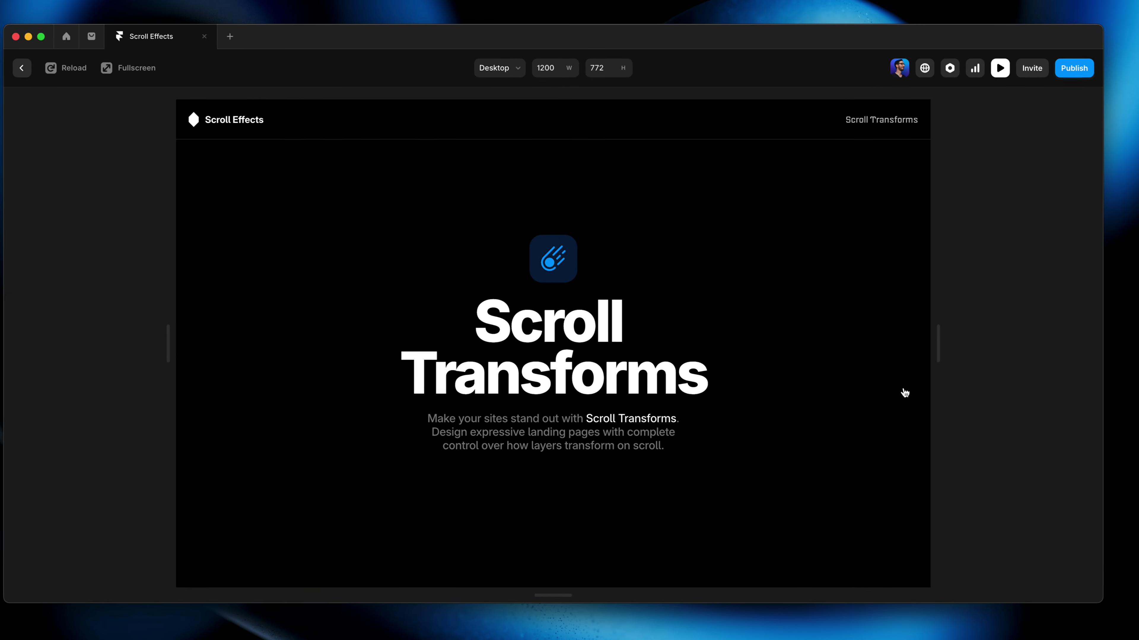
Preview the page and examine how the Video layer scales inside the App 2025 layer while scrolling up and down.
scroll(904, 393, down, 10)
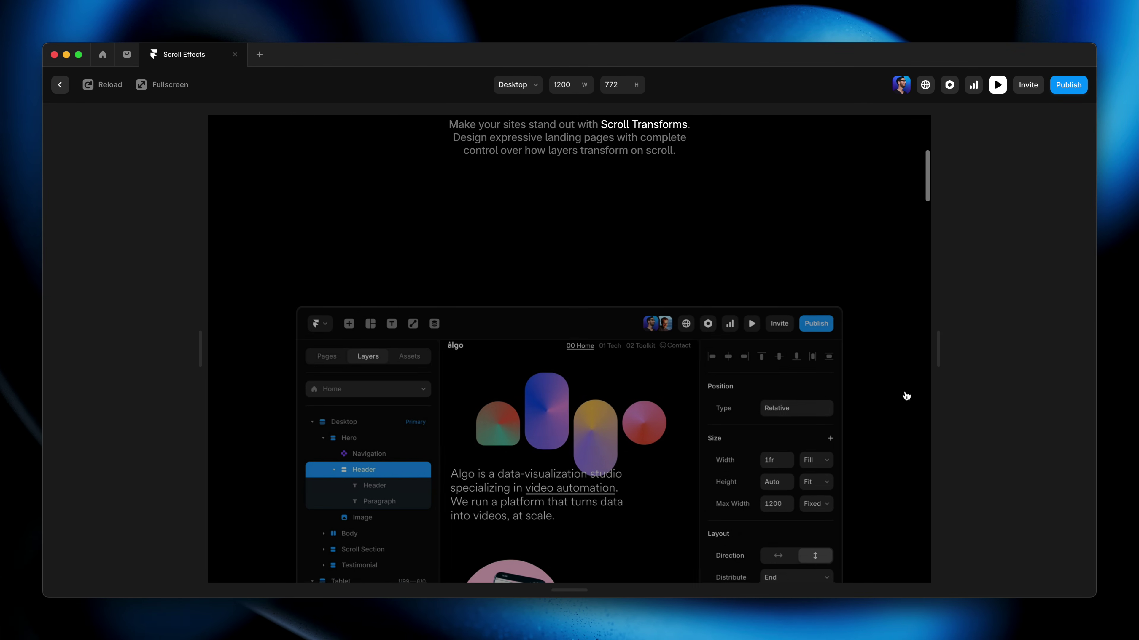
scroll(905, 395, down, 5)
scroll(905, 395, up, 5)
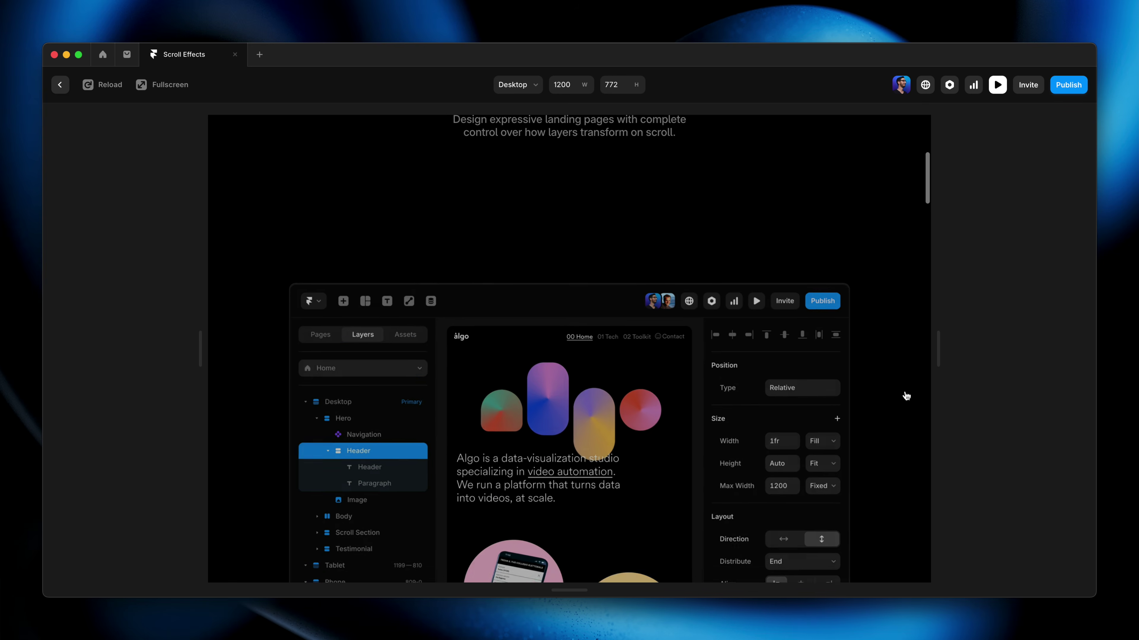
scroll(906, 396, up, 5)
scroll(906, 396, down, 8)
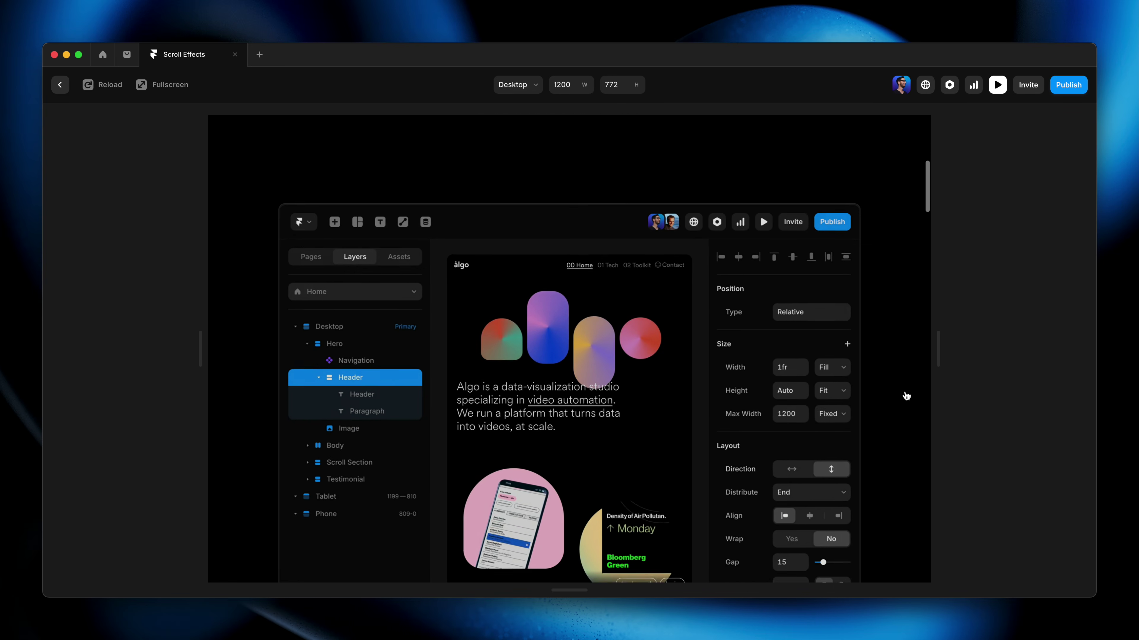
scroll(905, 395, up, 5)
scroll(906, 395, down, 5)
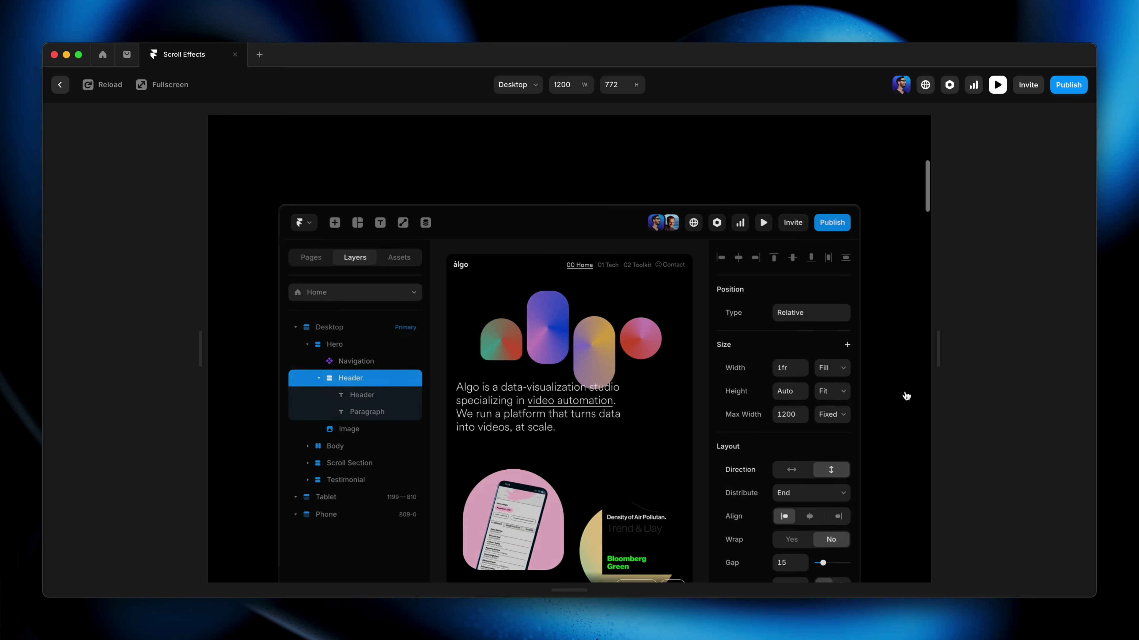
scroll(906, 395, down, 3)
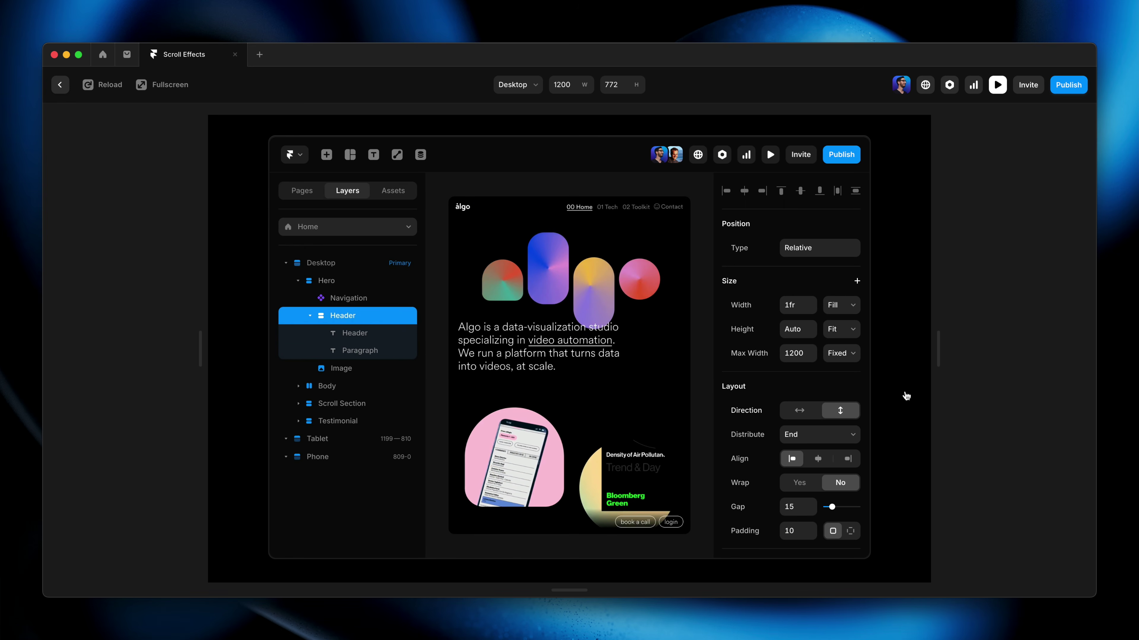
Leave the preview and add a Scroll Transform effect to the Conic gradient layer in the All Magic section.
key(Escape)
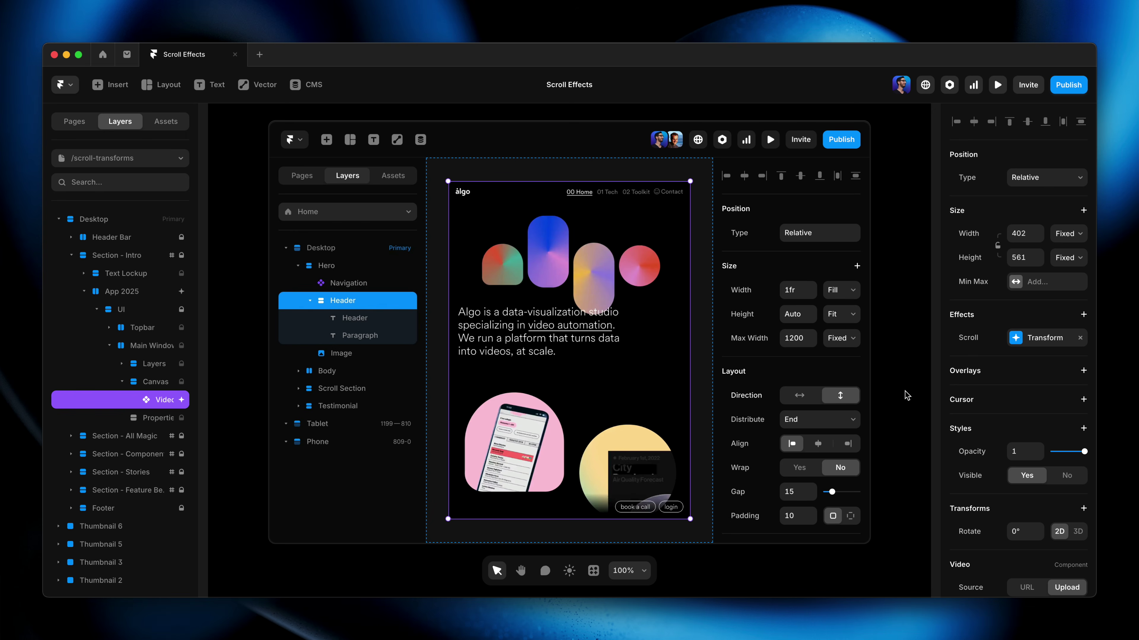
scroll(906, 396, down, 10)
scroll(905, 396, down, 5)
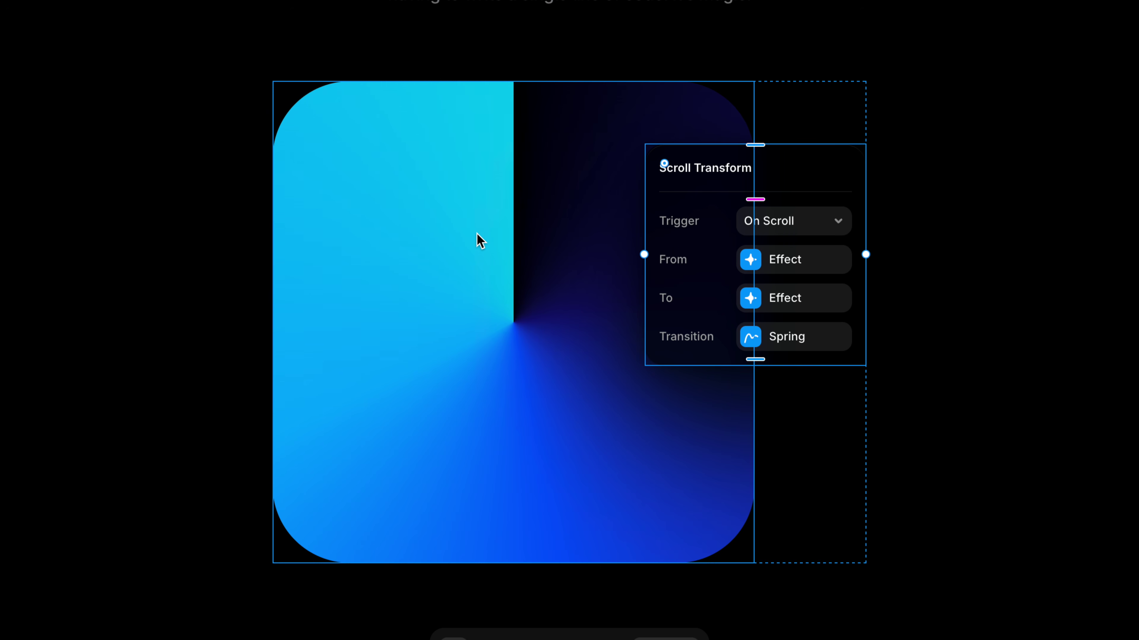
click(481, 241)
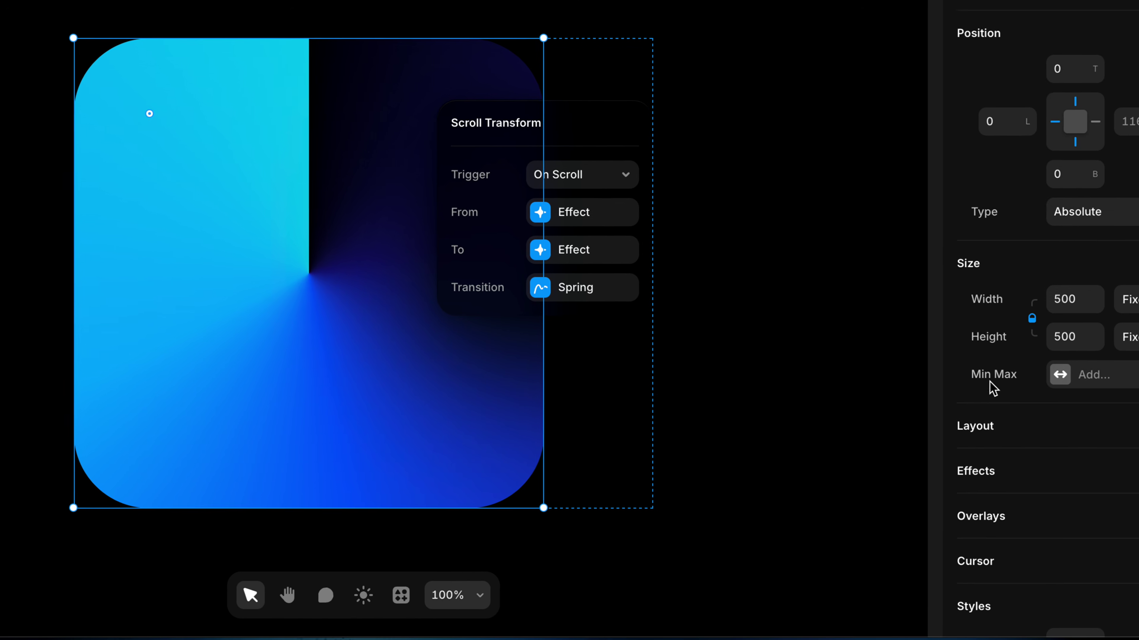
click(1027, 472)
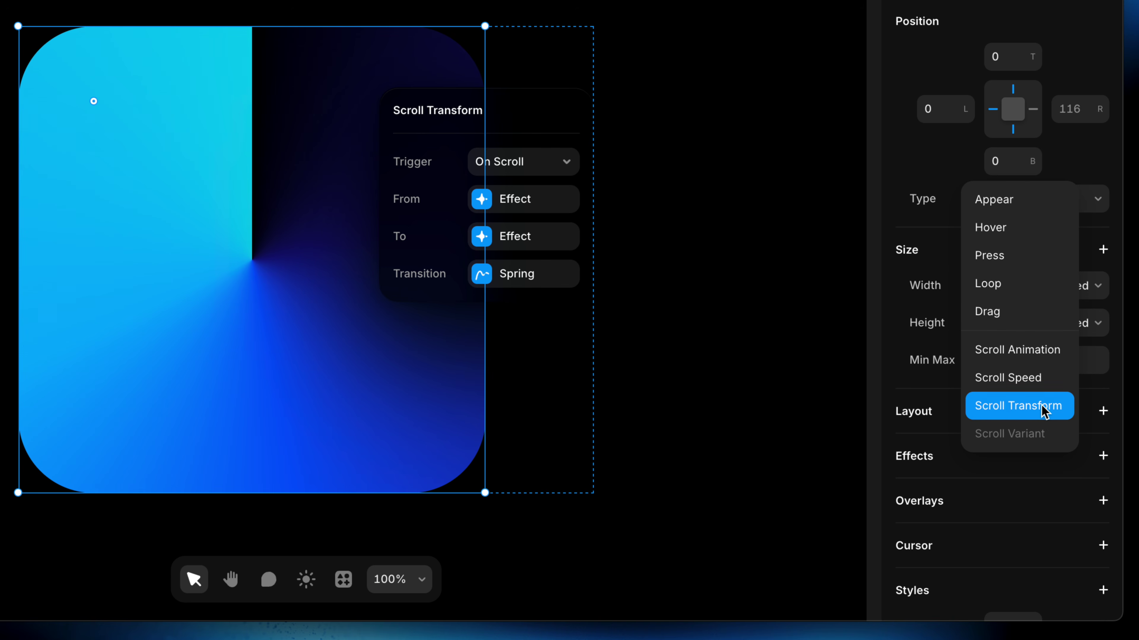
click(1045, 408)
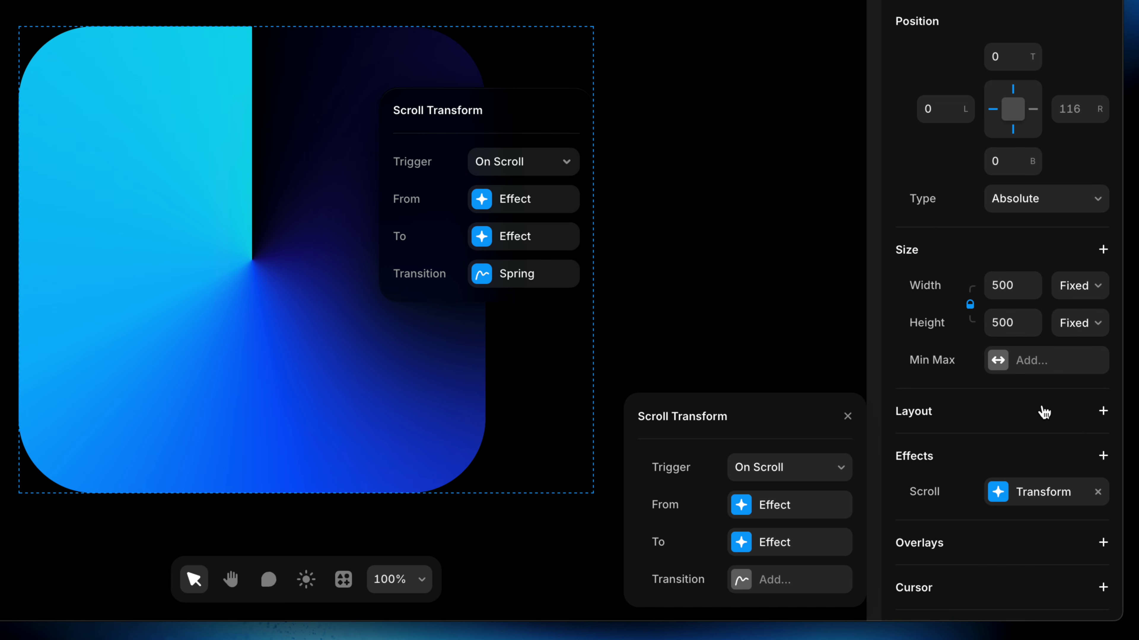
Set the From effect of the Conic layer's scroll transform to opacity 0, scale 1 and X offset -300.
click(741, 506)
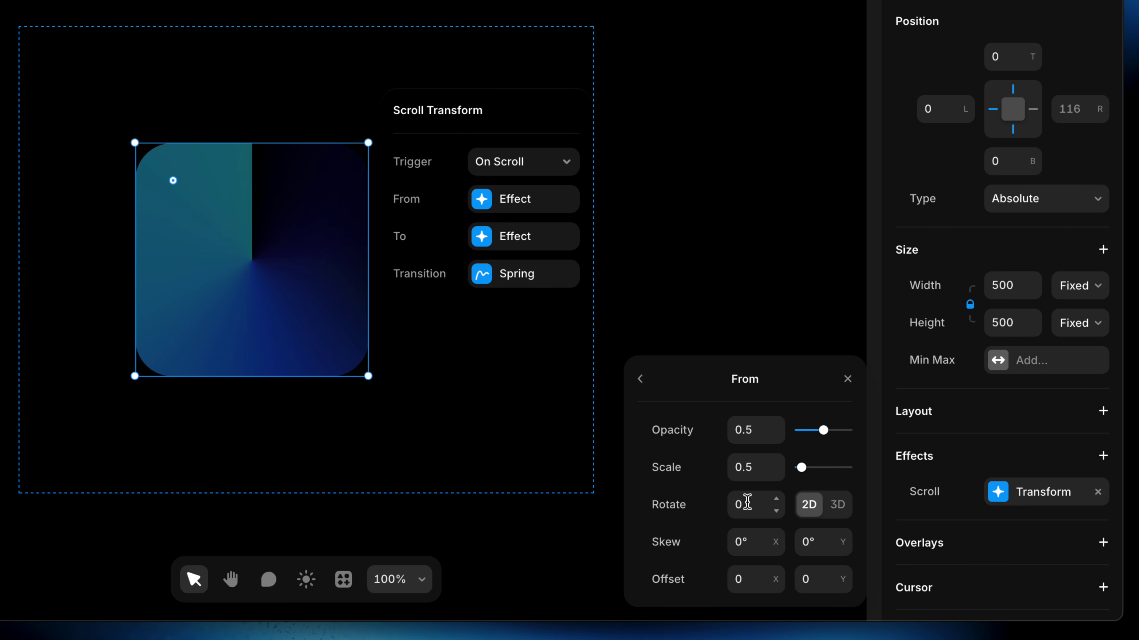
drag(823, 432, 786, 434)
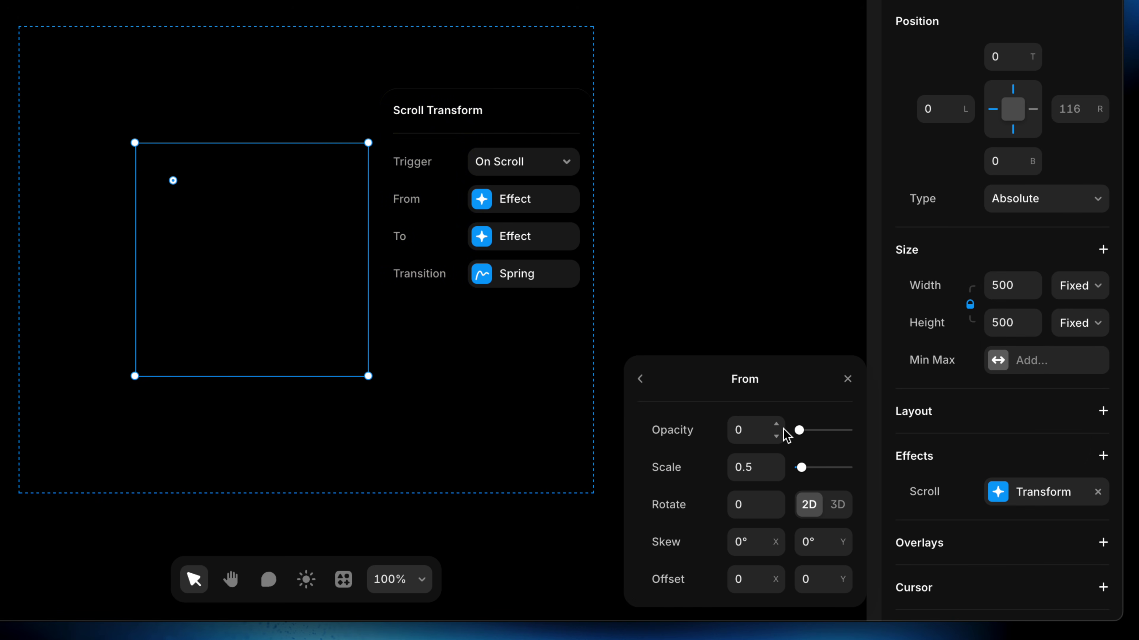
click(764, 460)
text(1)
key(Return)
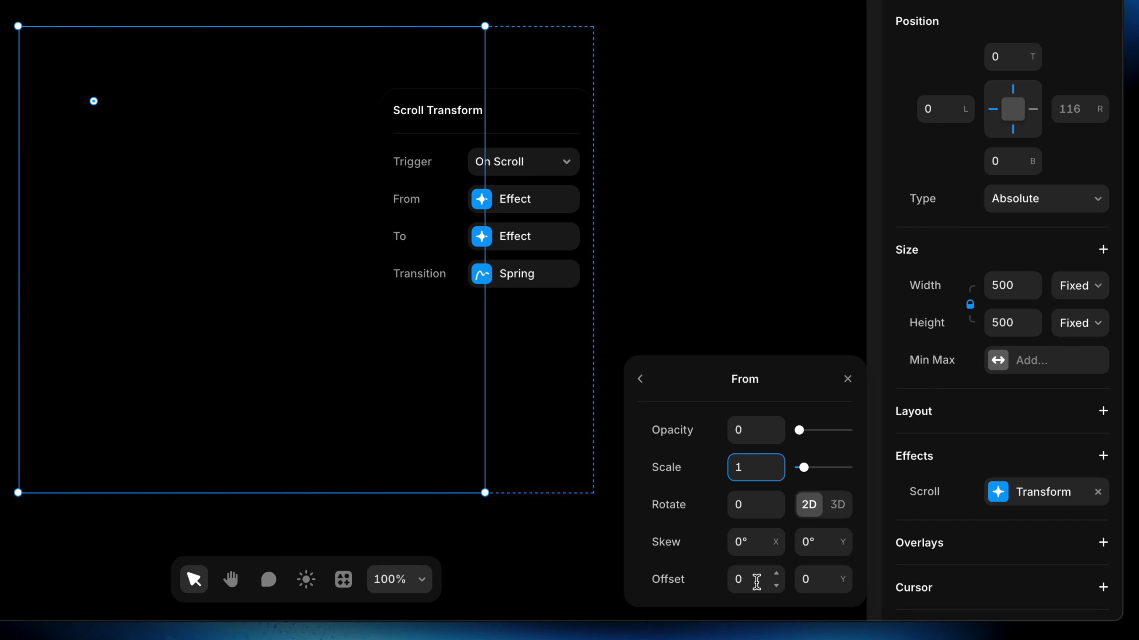
click(756, 582)
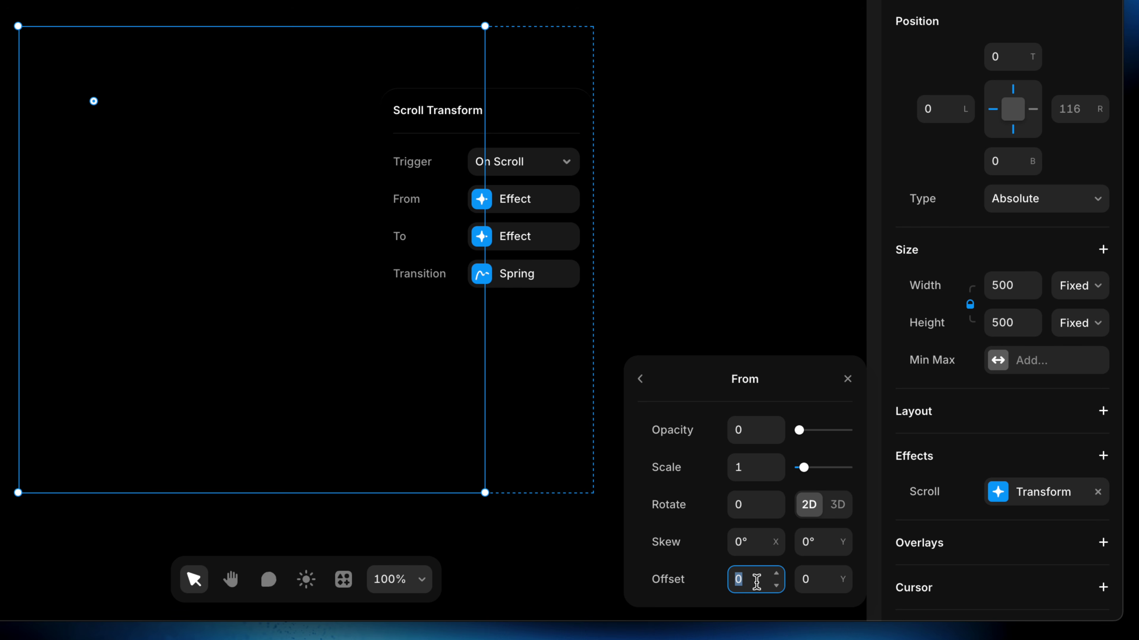
key(Return)
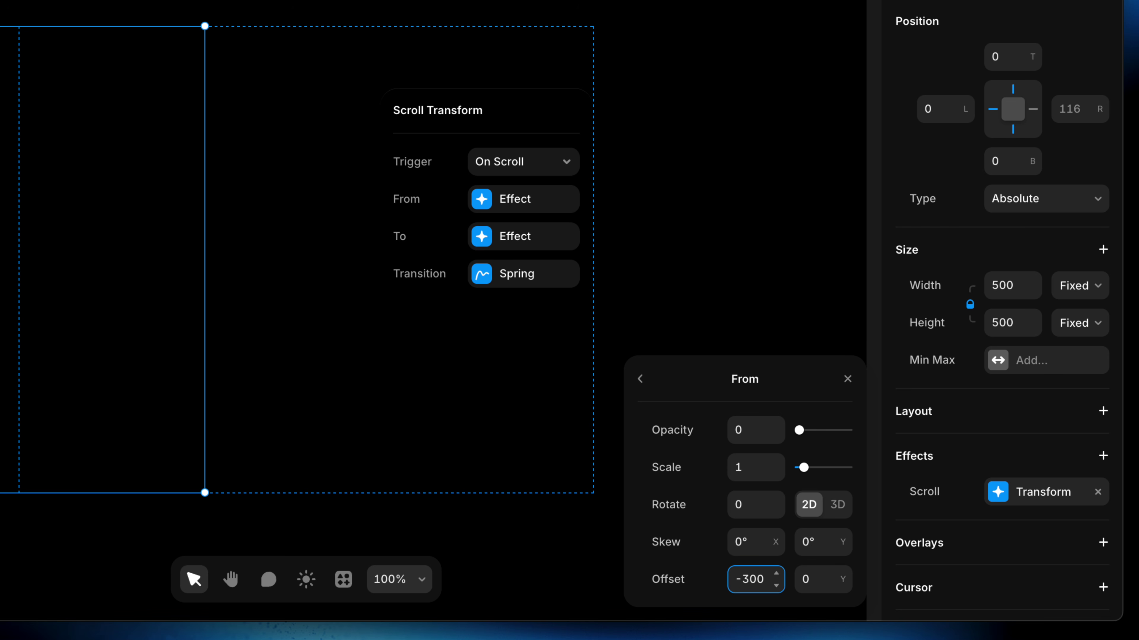
click(642, 378)
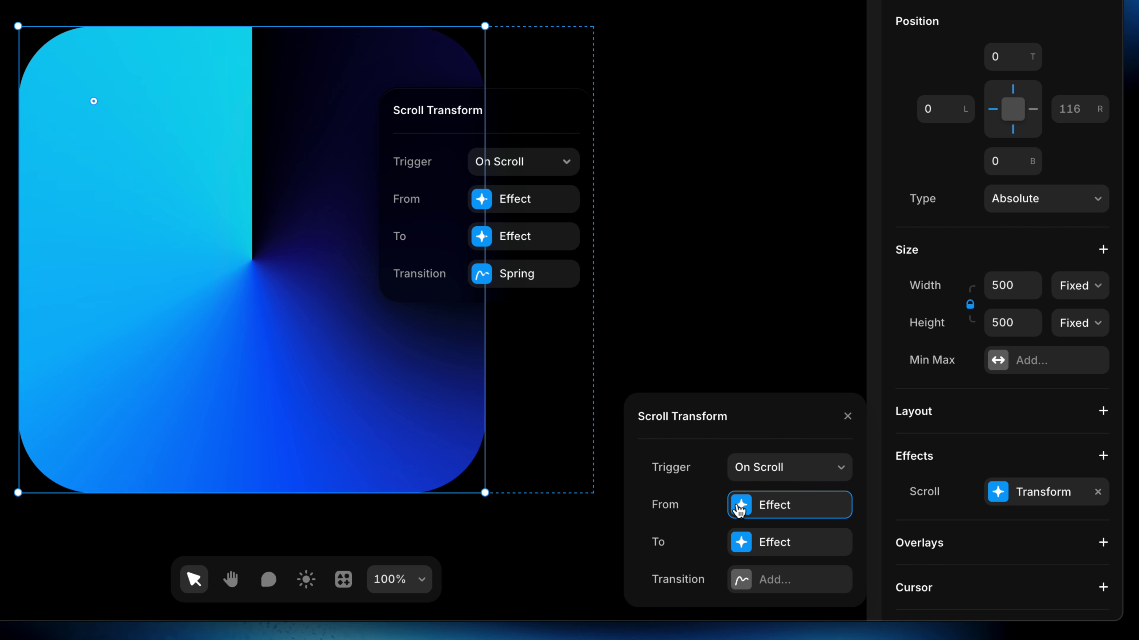
Add a Spring transition to the Conic layer's scroll transform and set its trigger to Section in View.
click(764, 583)
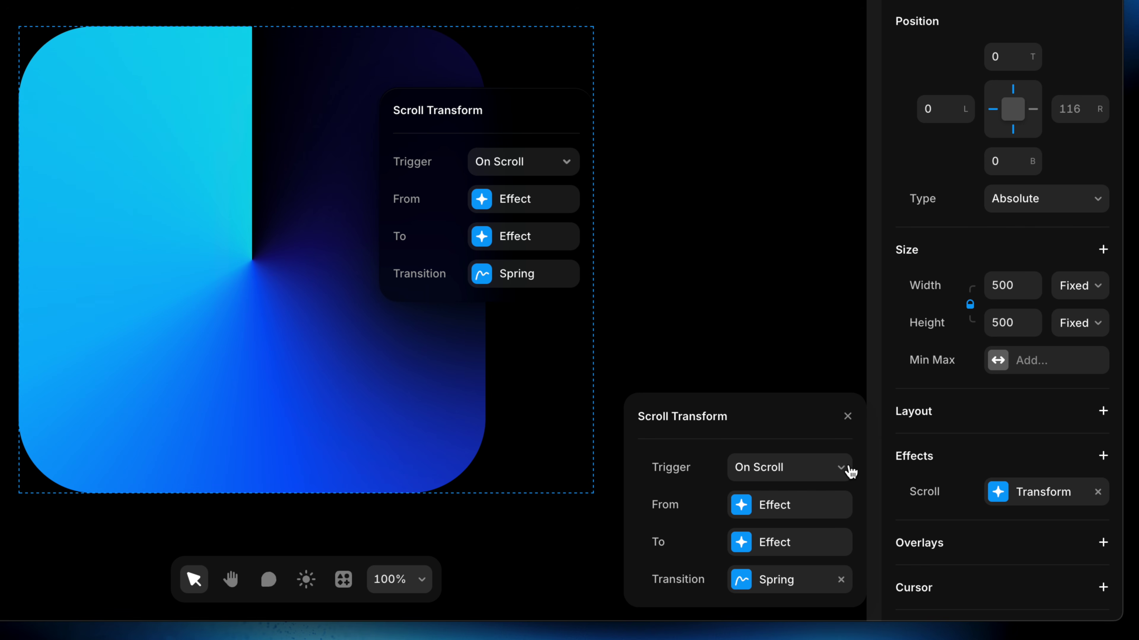
click(836, 471)
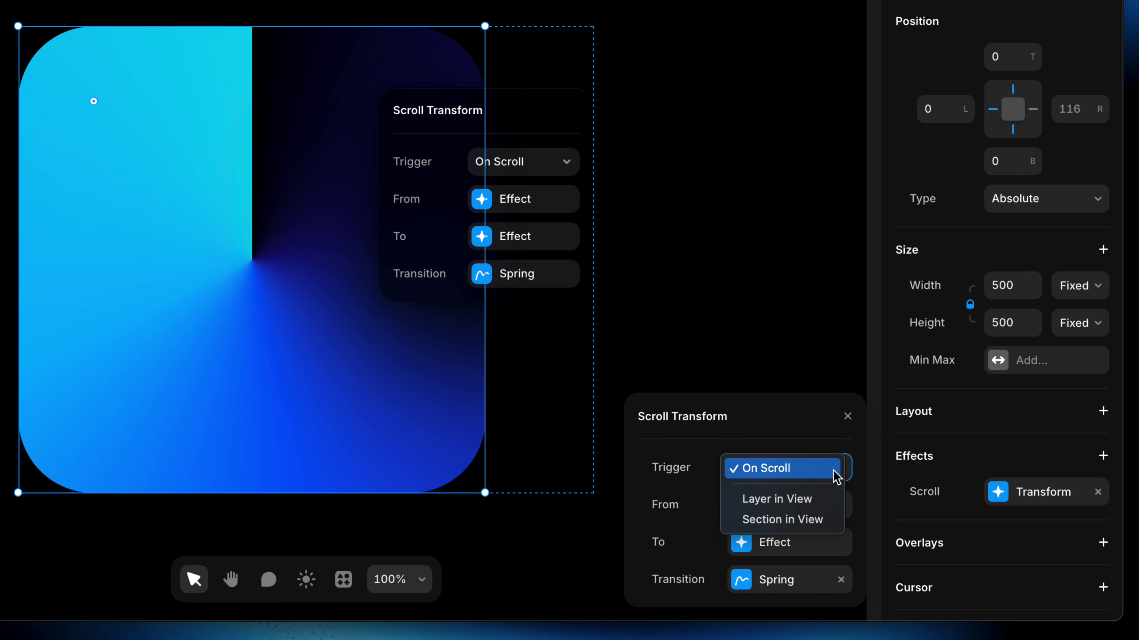
click(812, 521)
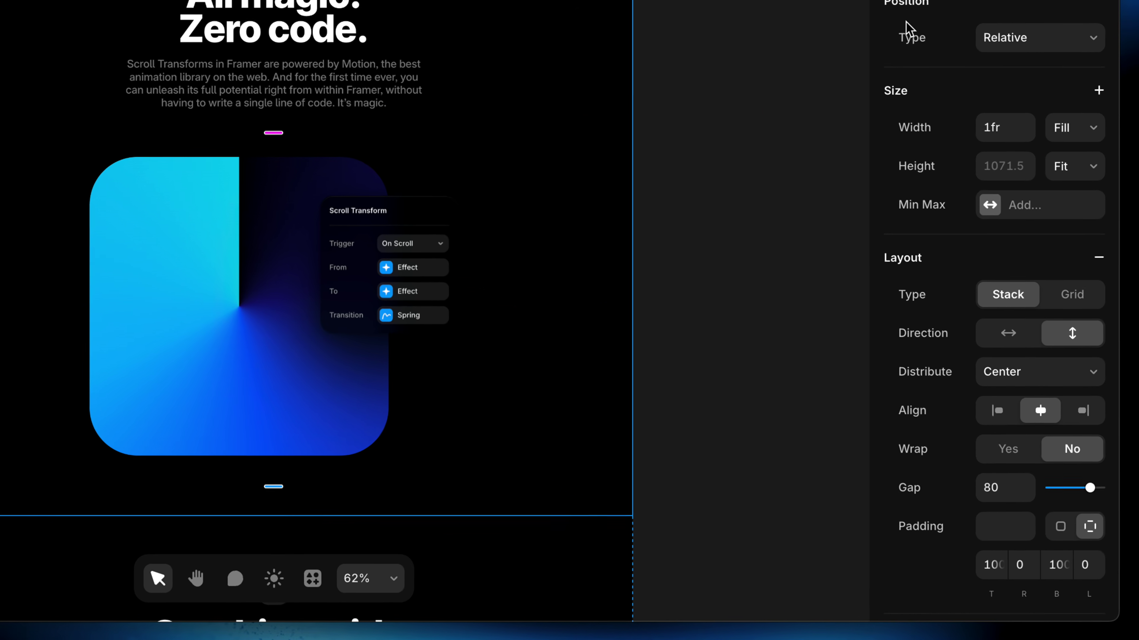
Remove the Scroll Section setting from Section - All Magic and add it back with the name section-all-magic.
scroll(962, 230, down, 7)
scroll(901, 4, down, 6)
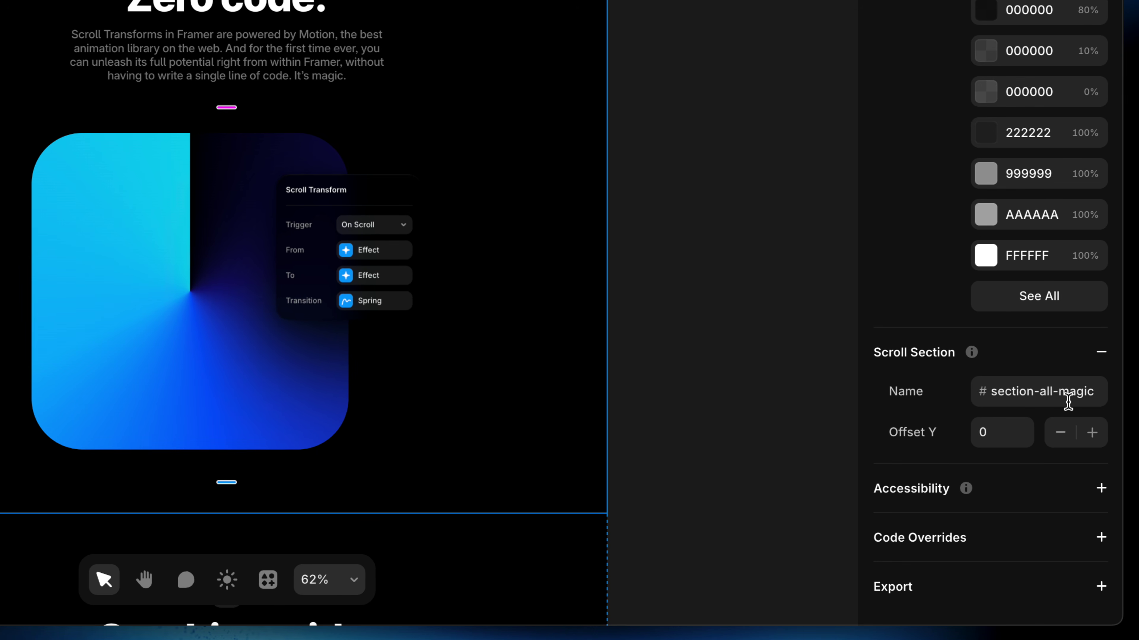
click(1101, 352)
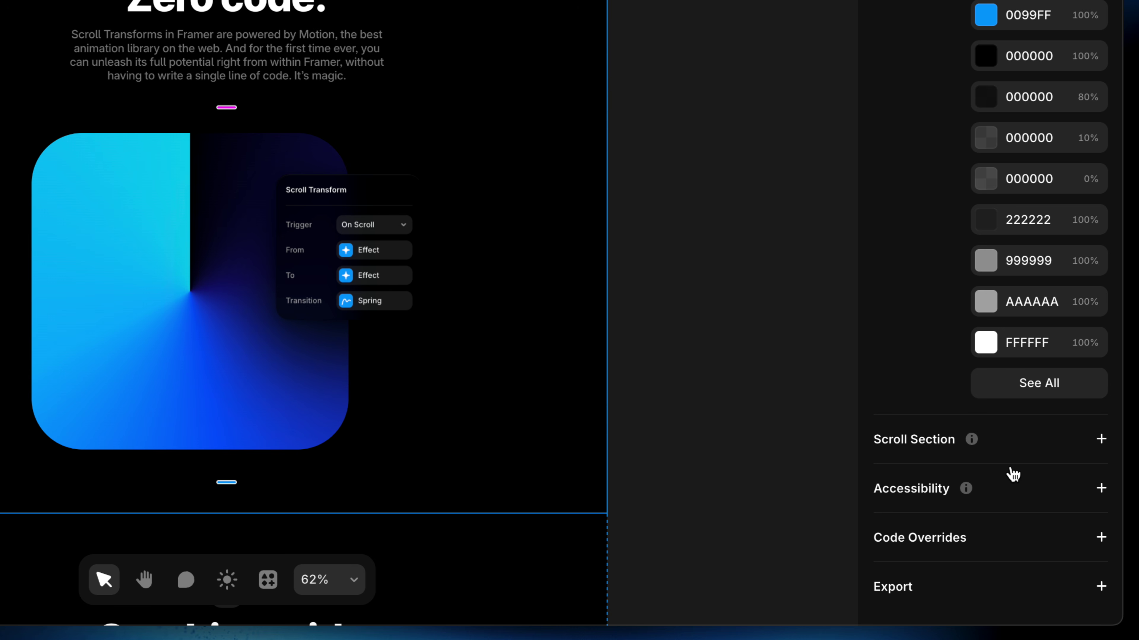
click(1013, 437)
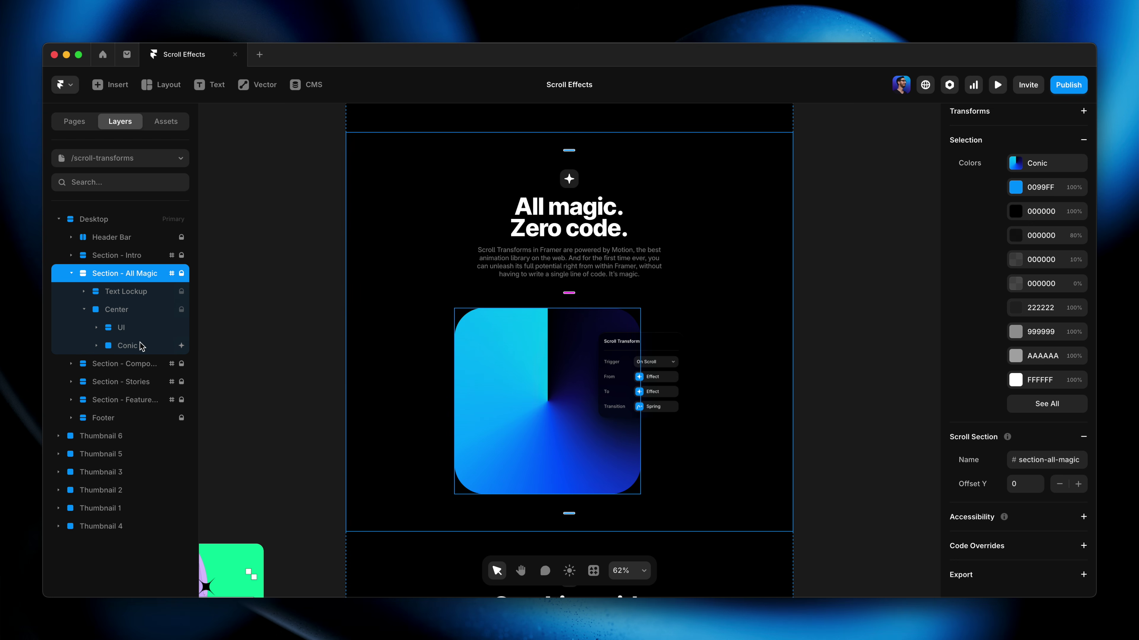
Choose #section-all-magic as the trigger section for the Conic layer's scroll transform.
click(134, 346)
key(shift+0)
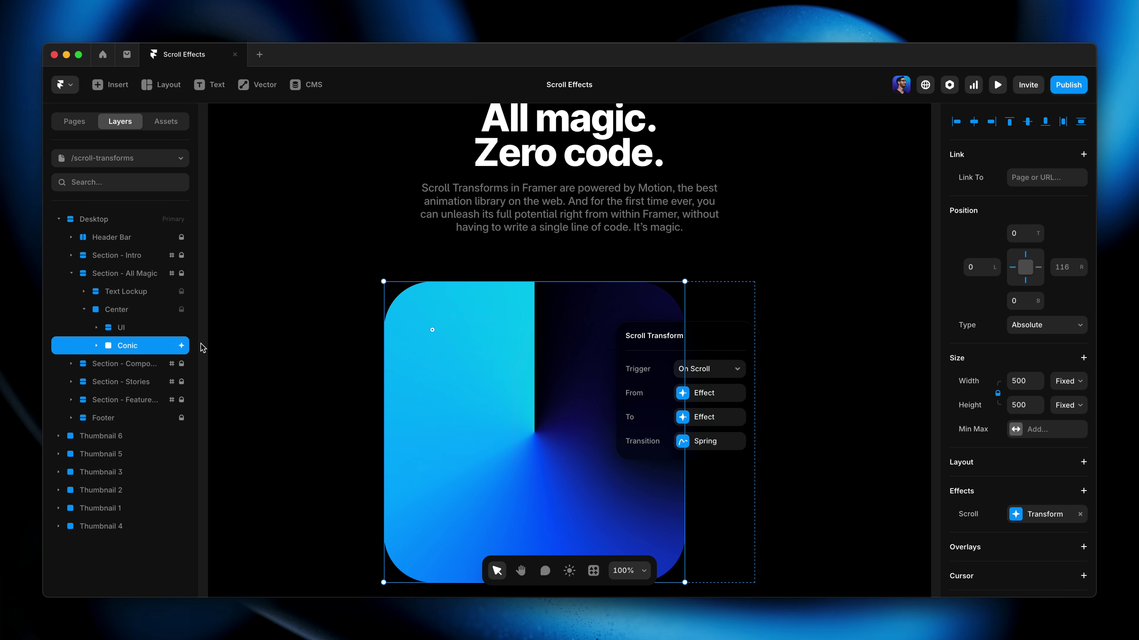
scroll(318, 340, down, 3)
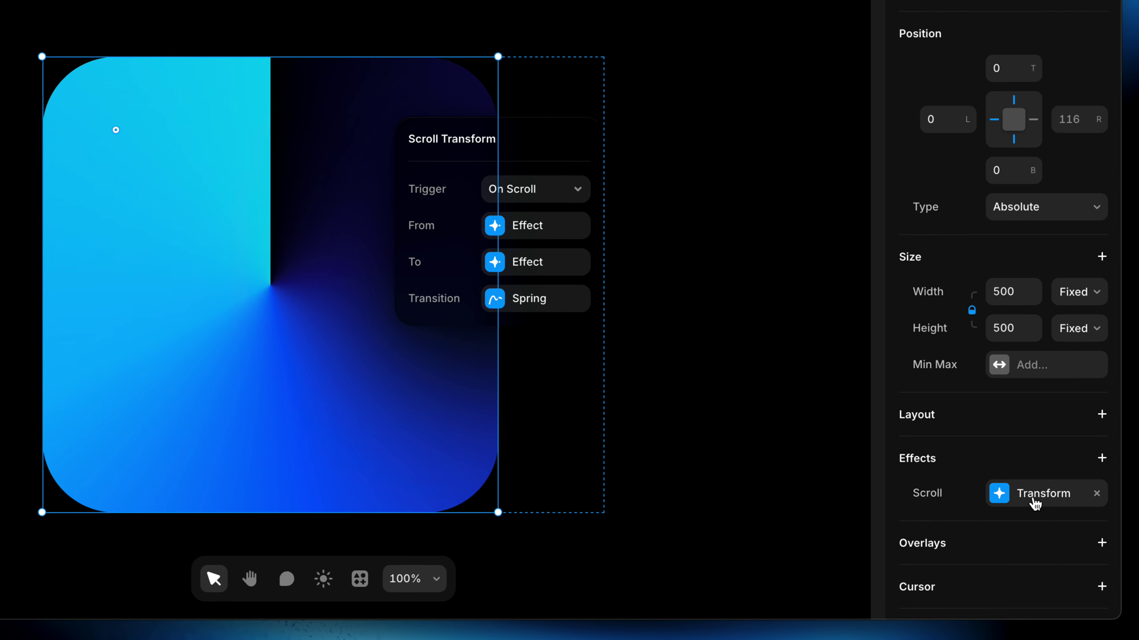
click(1036, 501)
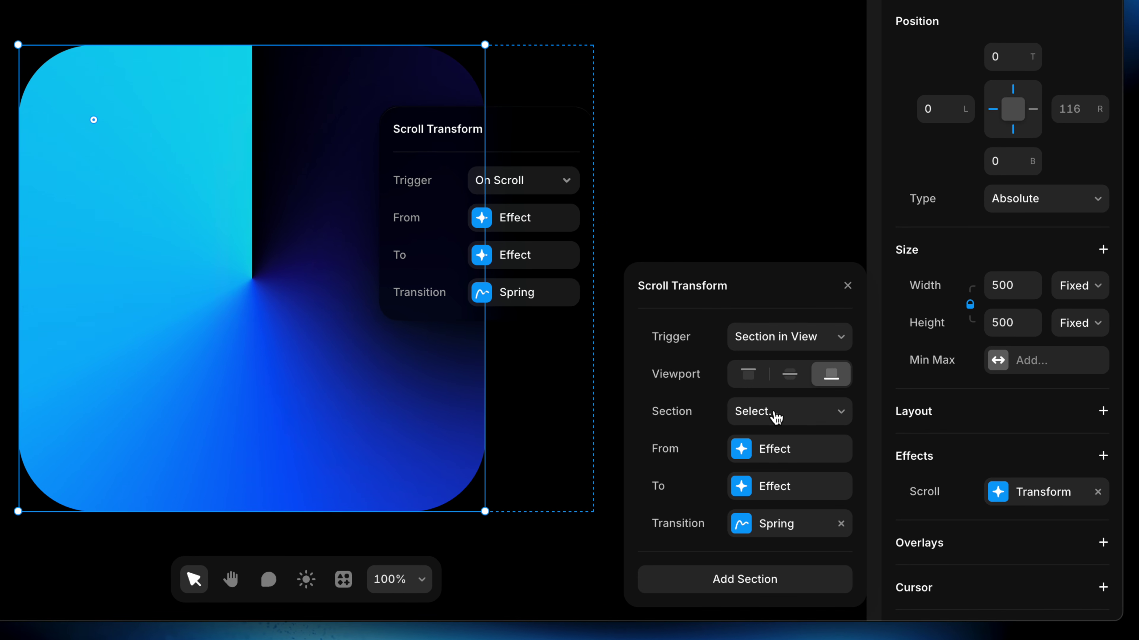
click(776, 417)
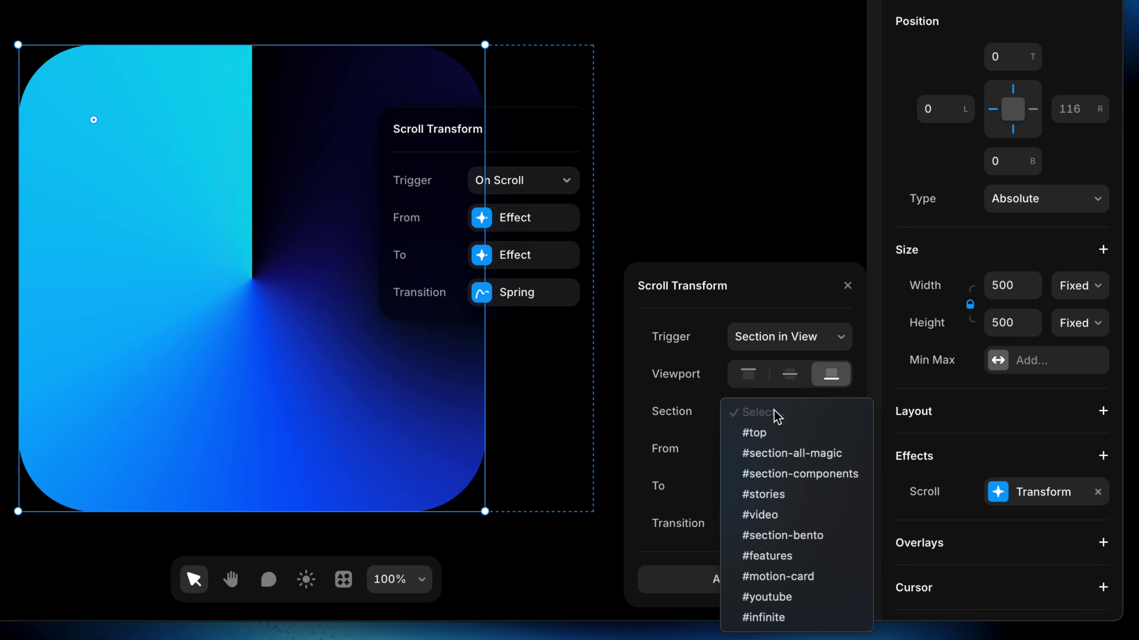
click(852, 461)
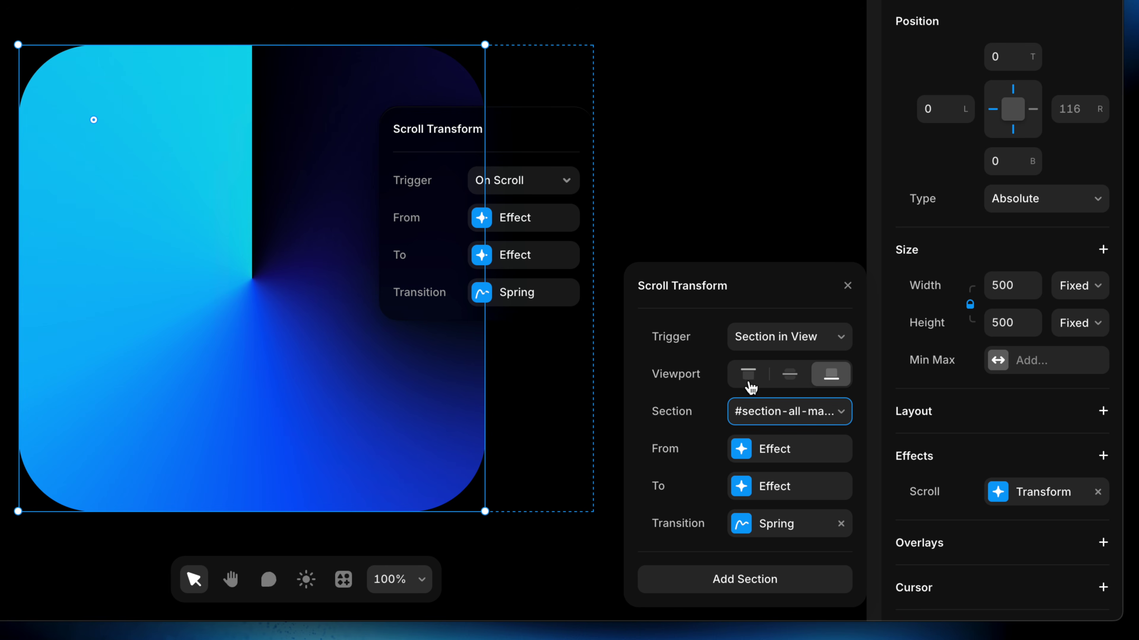
Try the top, center and bottom viewport options for the Conic layer's scroll transform and settle on center.
click(747, 376)
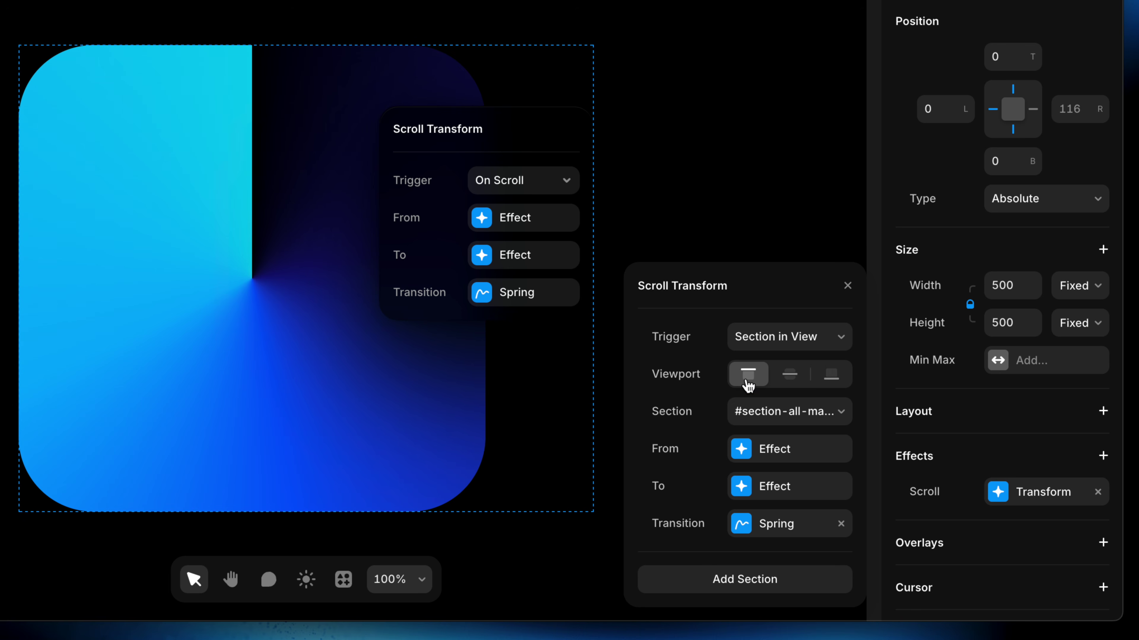
click(793, 382)
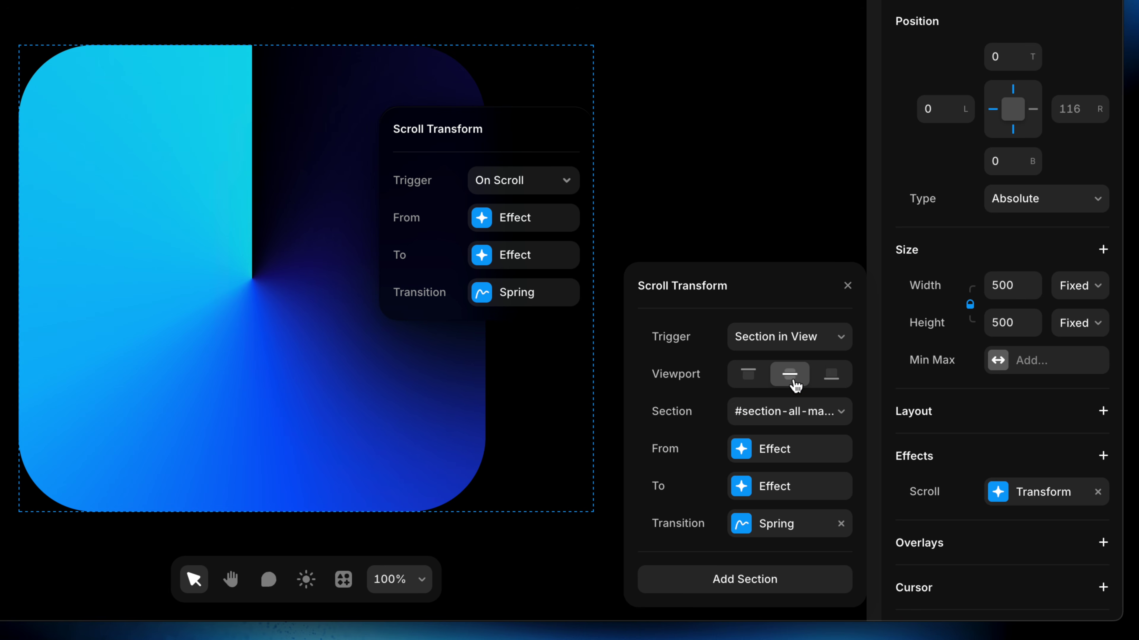
click(842, 385)
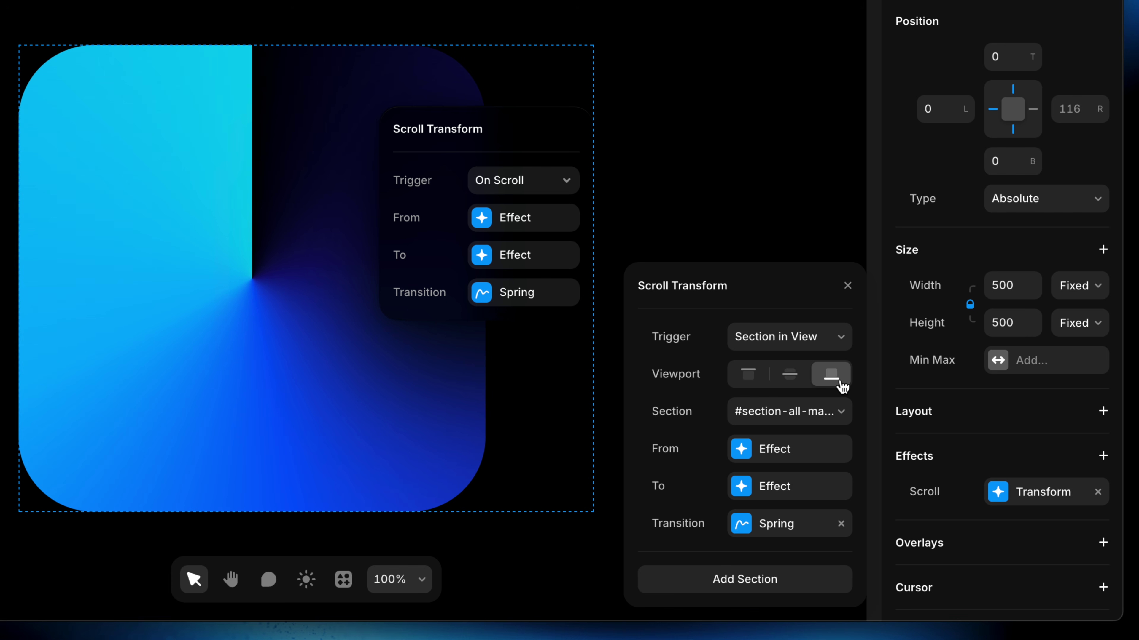
click(787, 383)
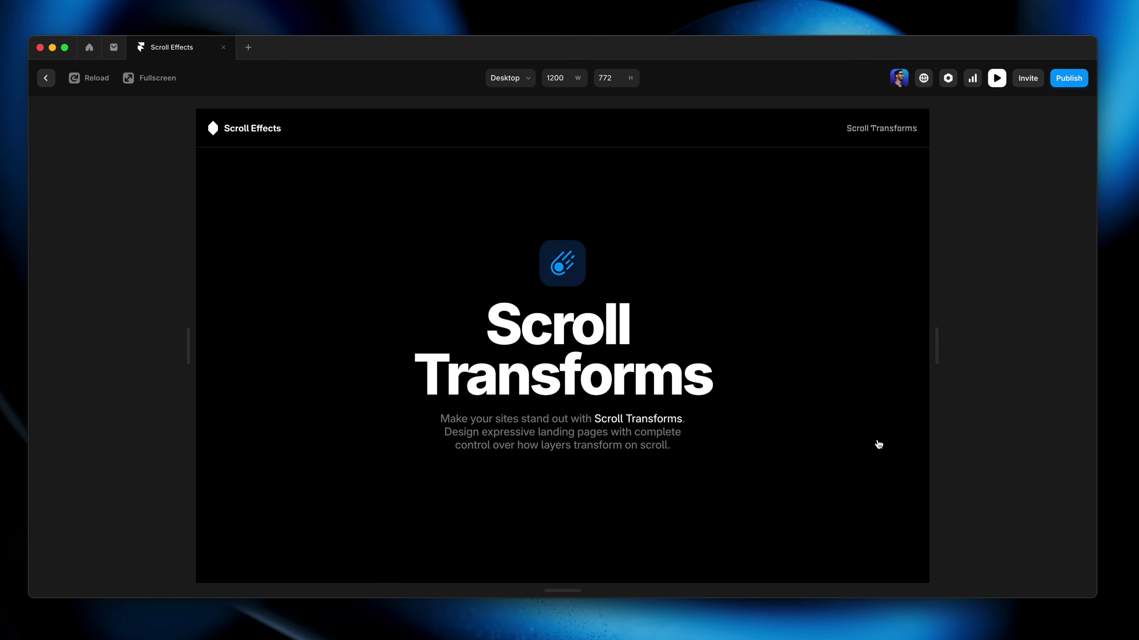
Preview the page and examine how the Conic layer's position and opacity animate while scrolling up and down the All Magic section.
scroll(879, 444, down, 10)
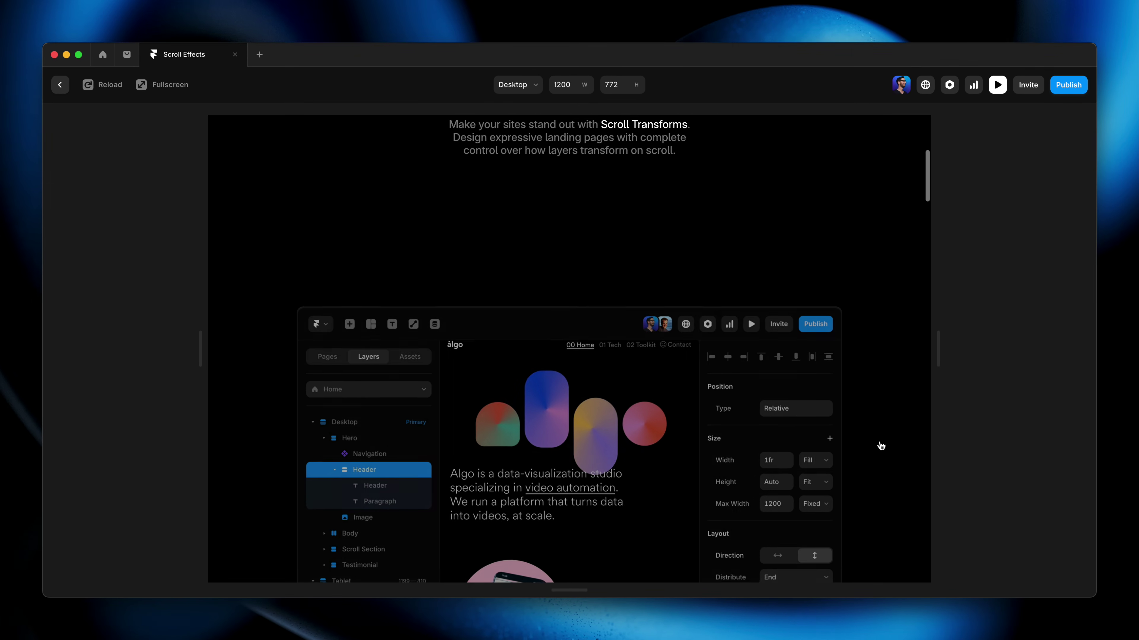
scroll(880, 445, down, 10)
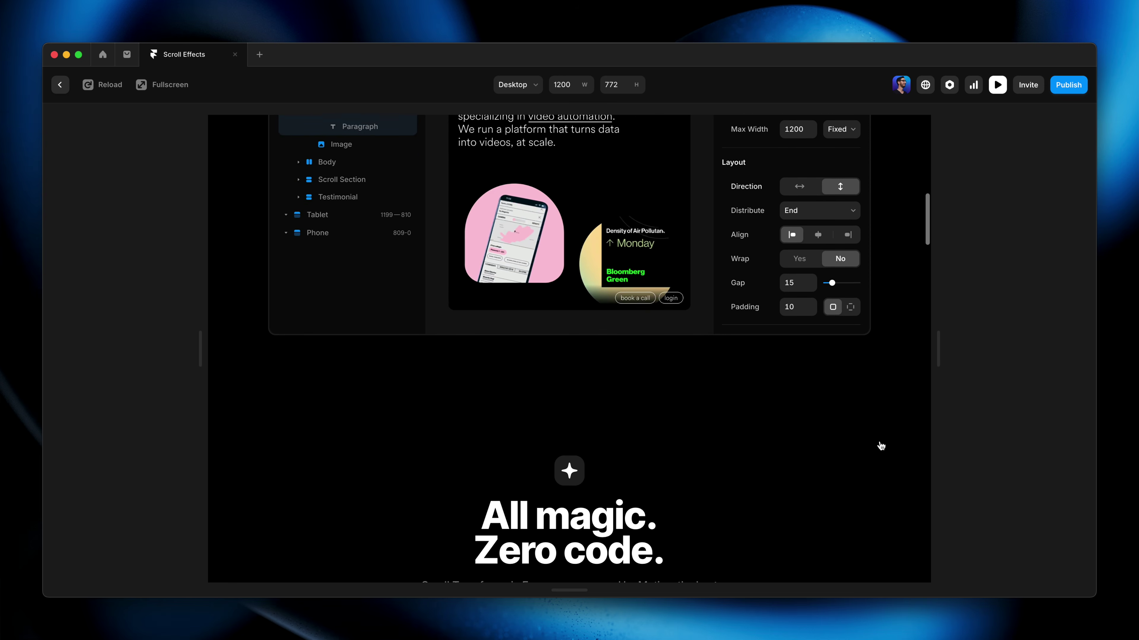
scroll(880, 445, down, 1)
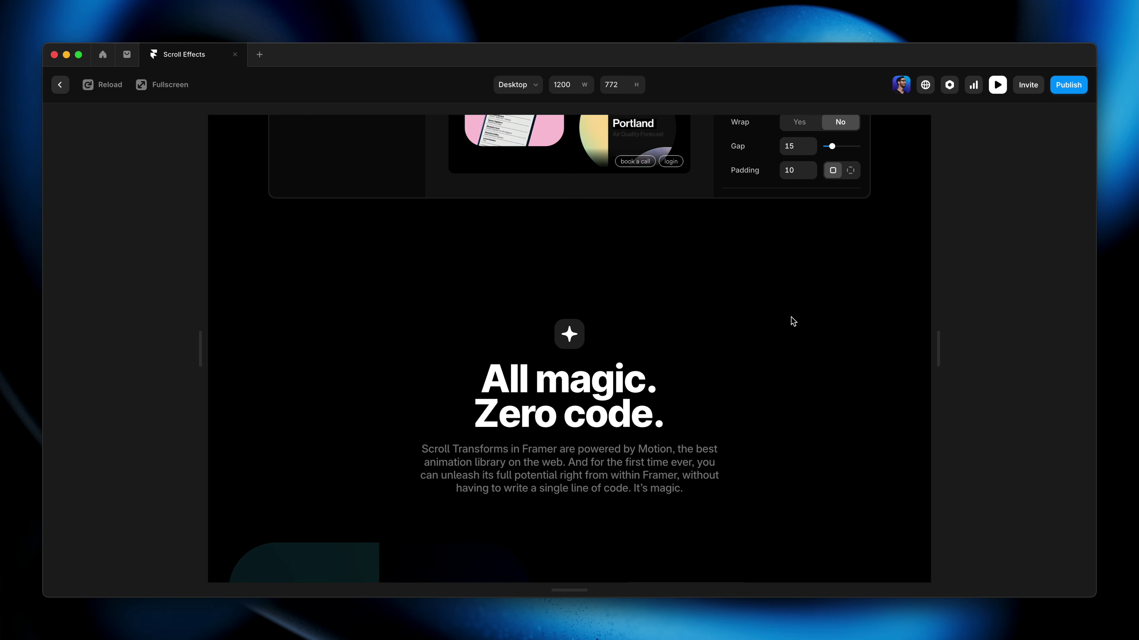
scroll(793, 321, up, 3)
scroll(793, 321, down, 5)
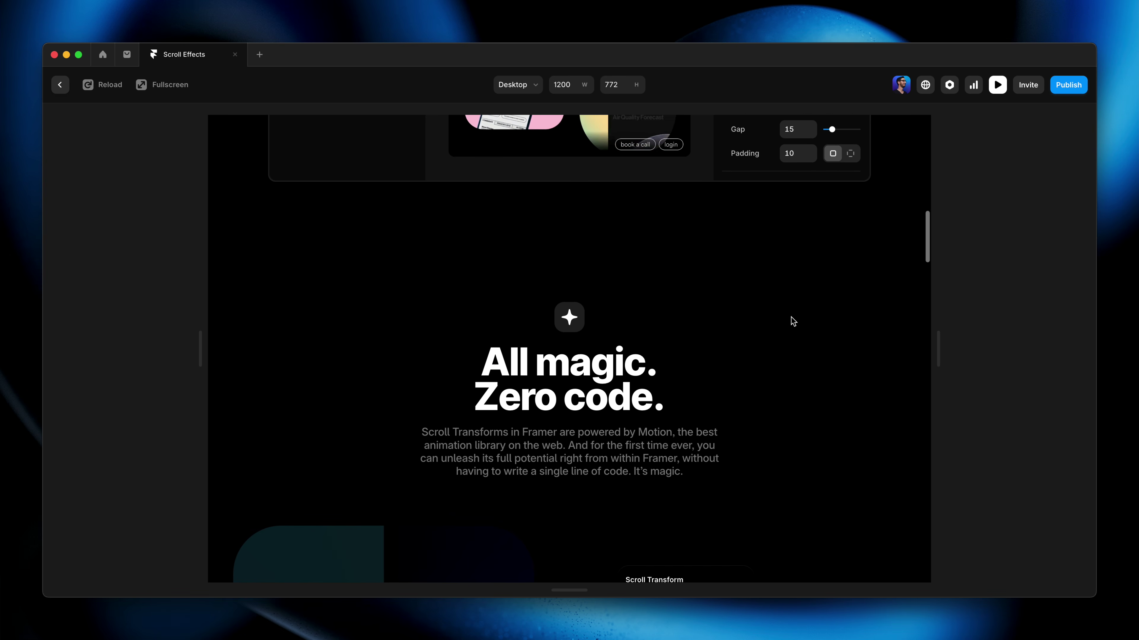
scroll(777, 422, down, 5)
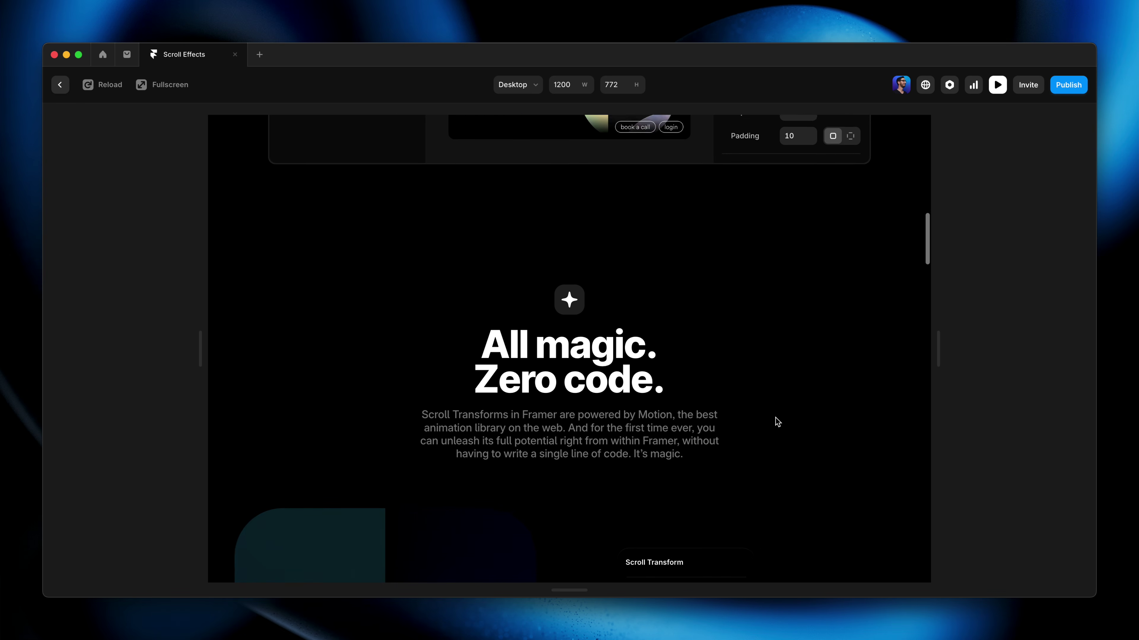
scroll(777, 422, down, 6)
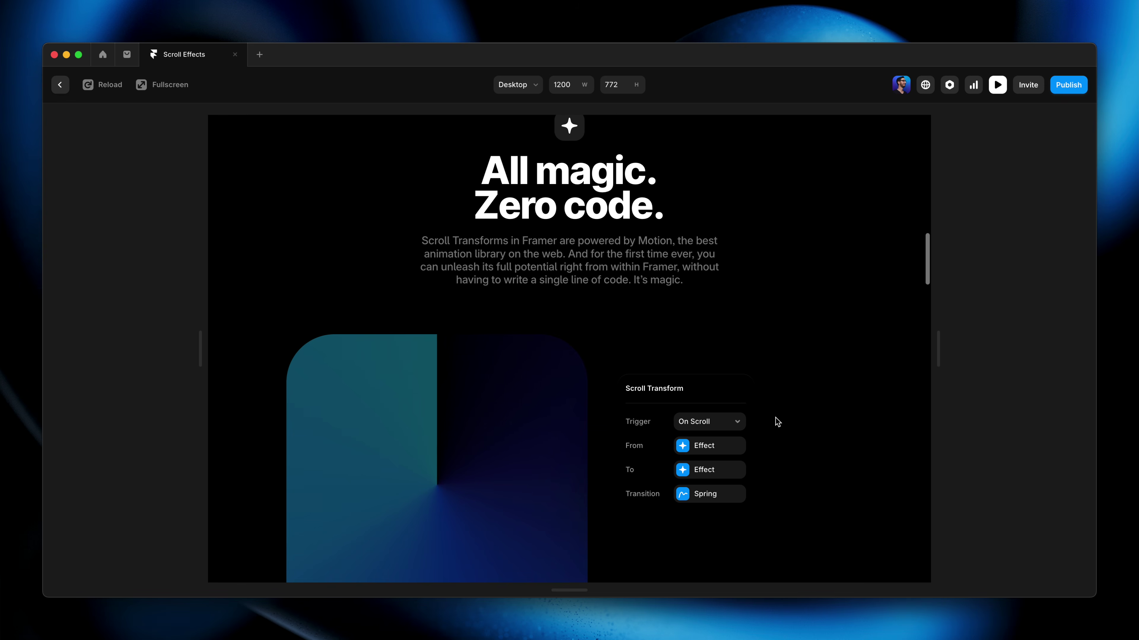
scroll(777, 422, up, 2)
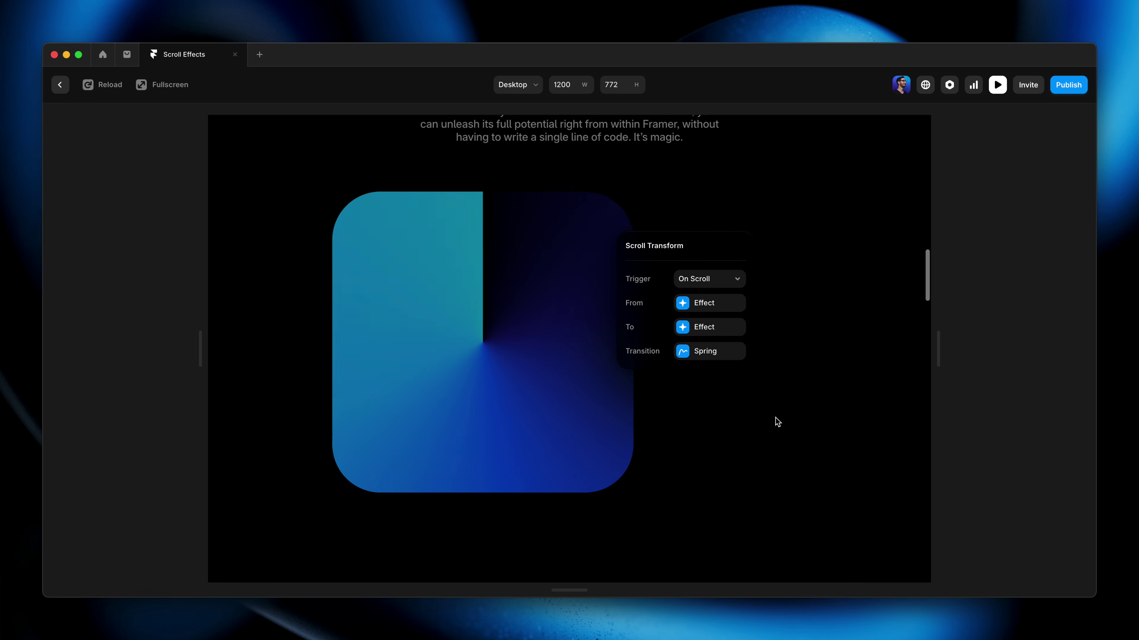
scroll(777, 422, down, 1)
scroll(777, 422, up, 1)
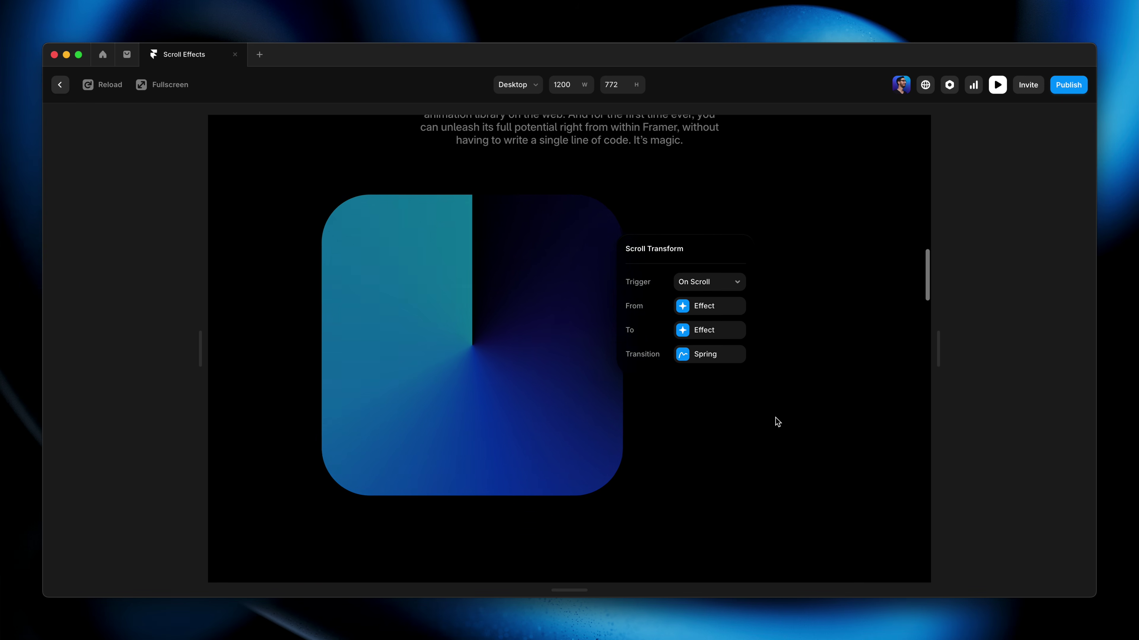
scroll(777, 422, down, 1)
scroll(777, 422, up, 2)
scroll(777, 422, down, 1)
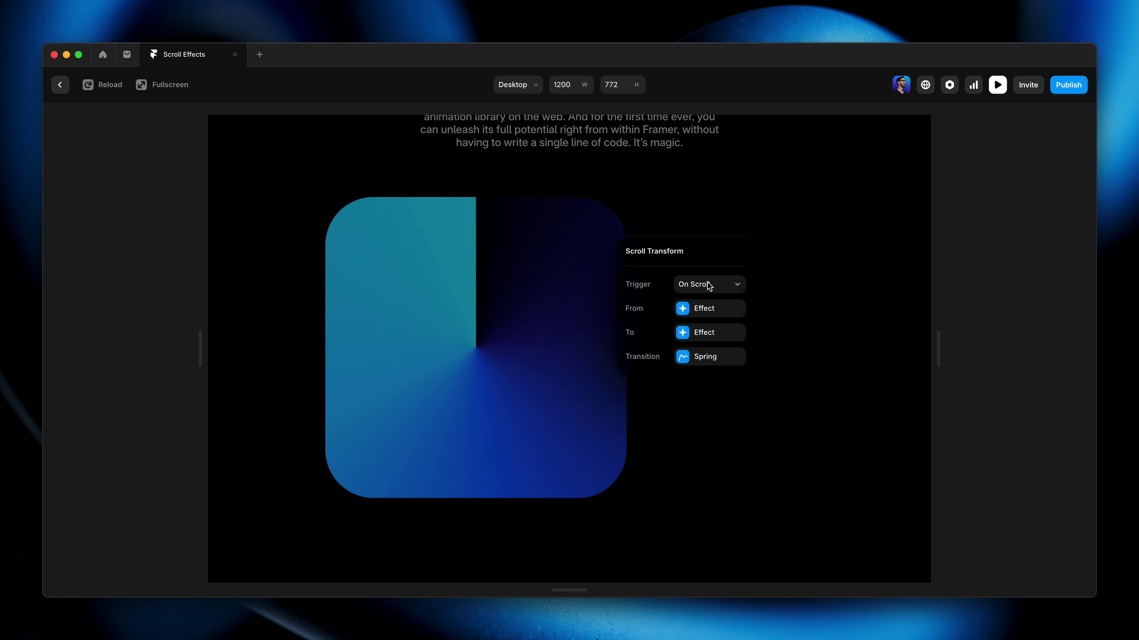
Copy the Conic layer's scroll transform effect and paste it onto the UI layer.
scroll(798, 392, up, 2)
scroll(798, 392, down, 1)
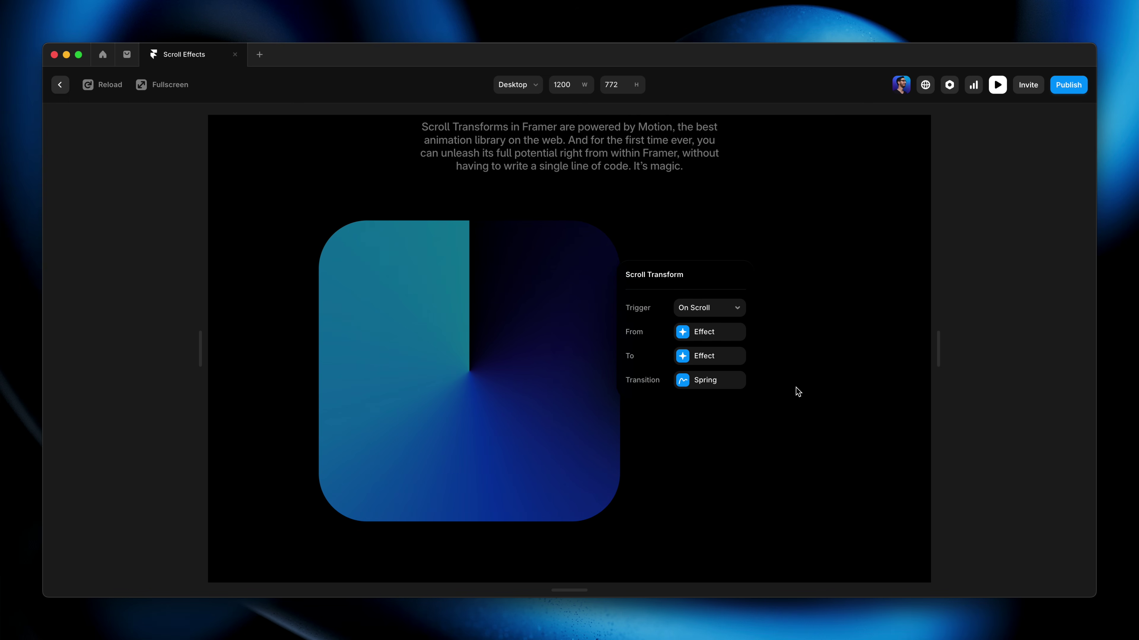
click(63, 90)
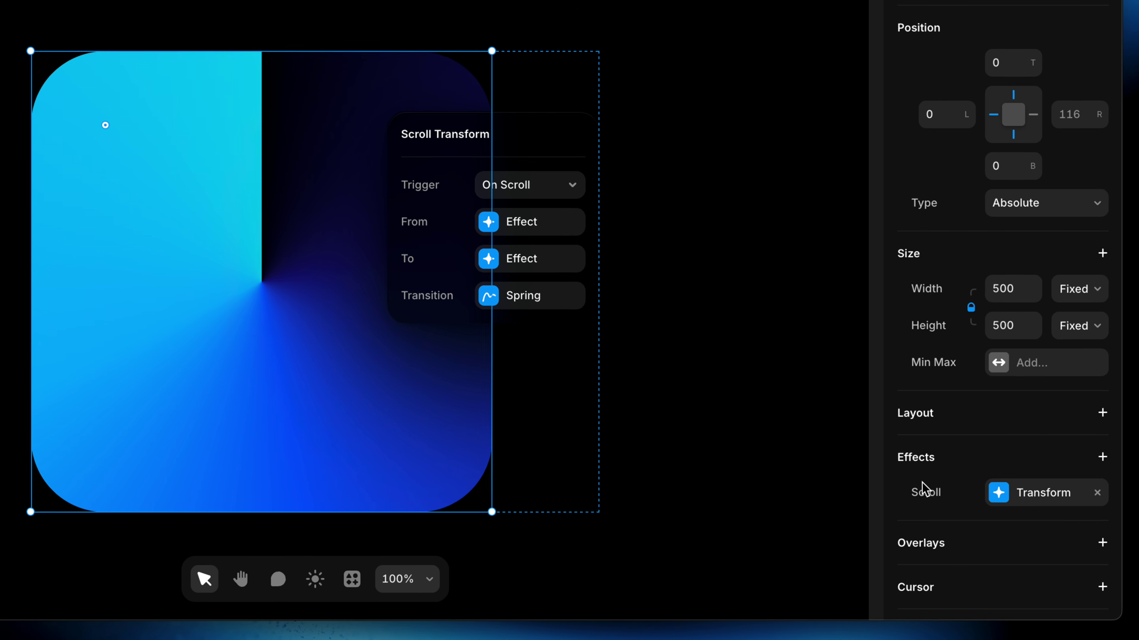
right_click(933, 491)
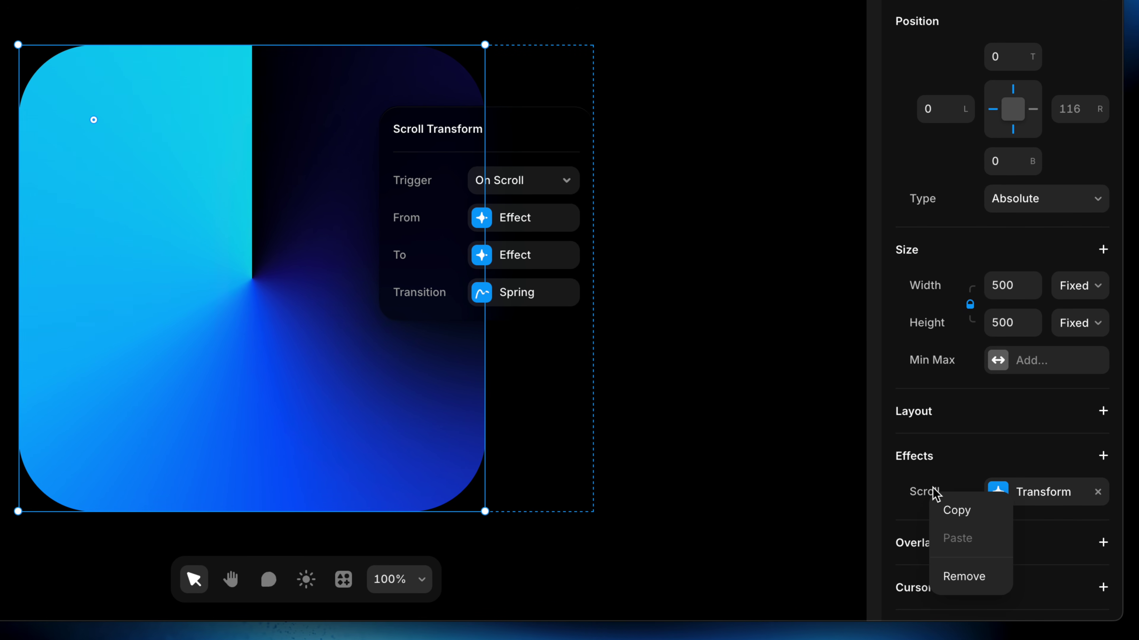
click(982, 511)
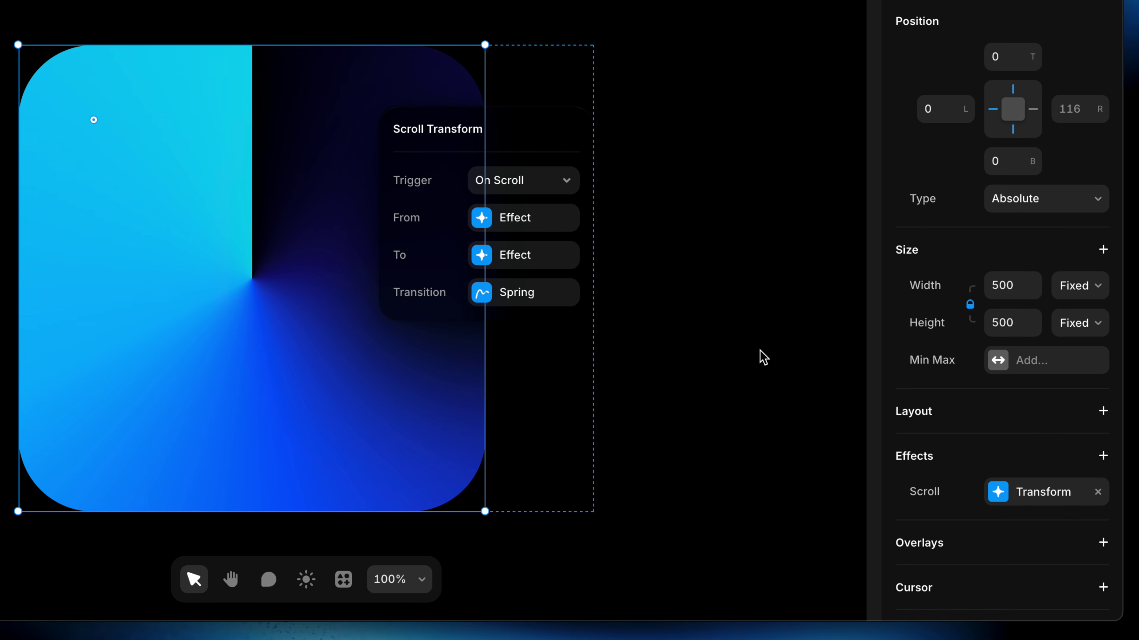
click(519, 217)
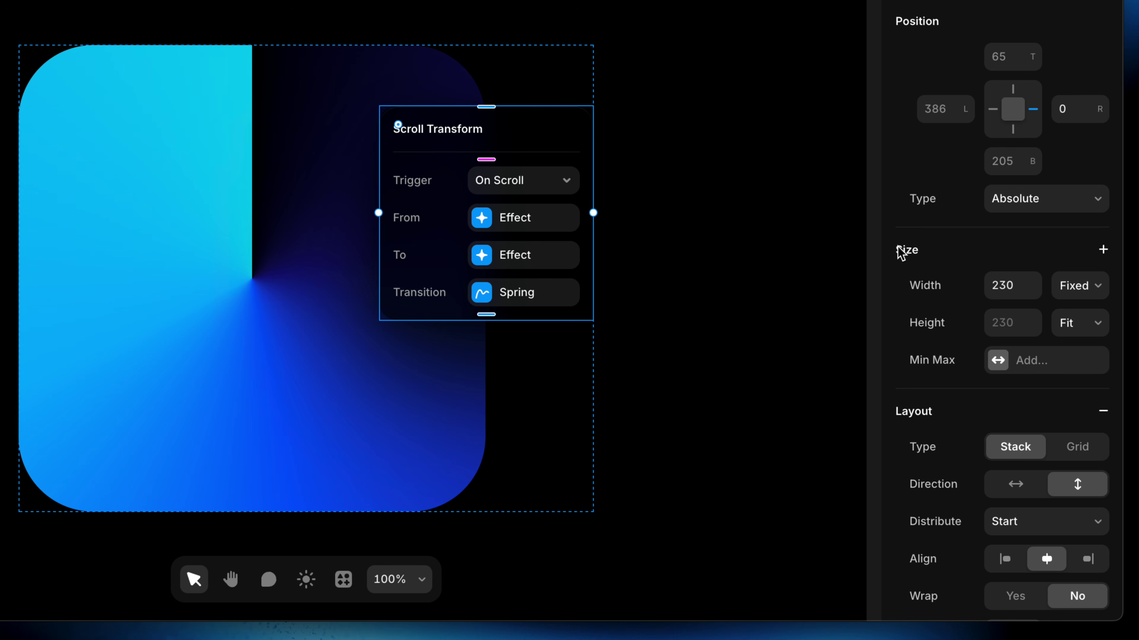
scroll(900, 253, down, 12)
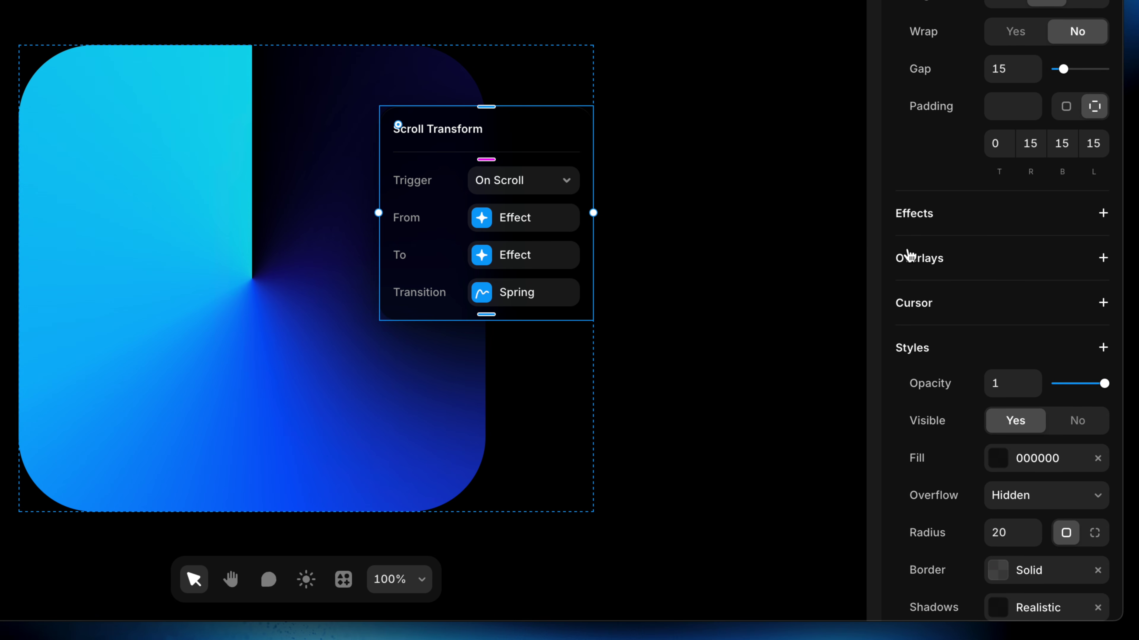
right_click(968, 216)
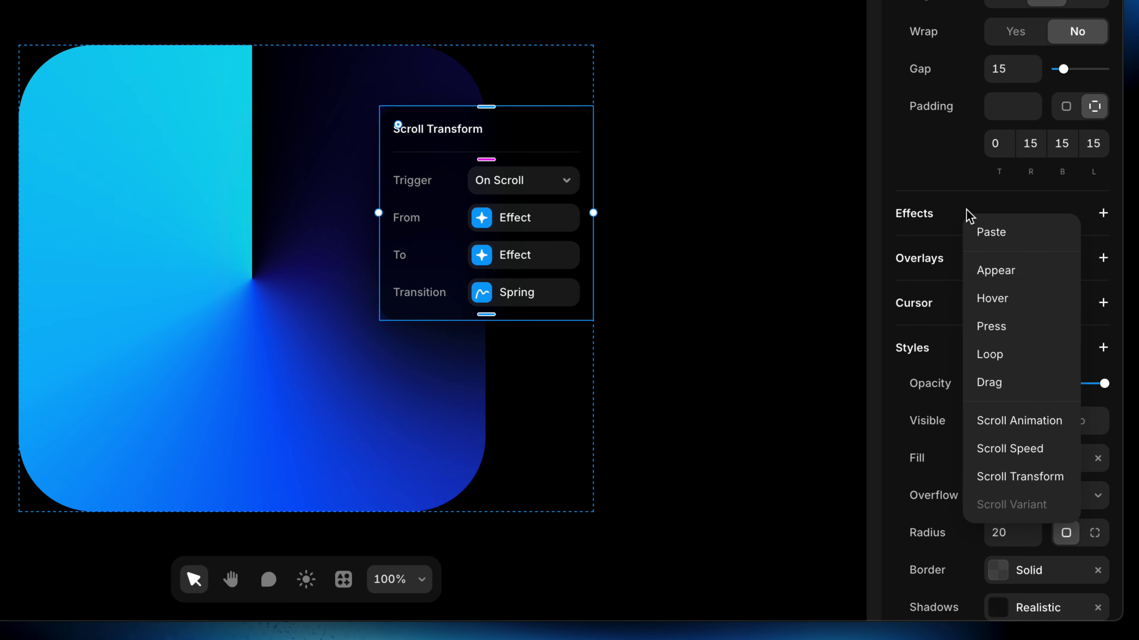
click(1026, 237)
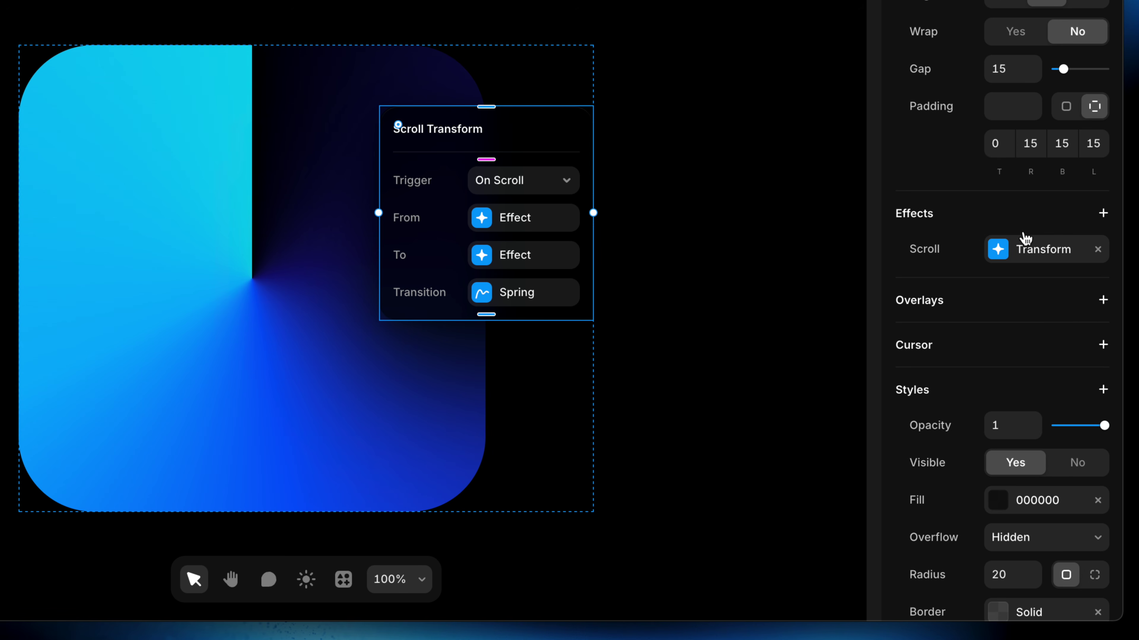
Set the X offset in the From effect of the UI layer's scroll transform to 300.
click(1019, 247)
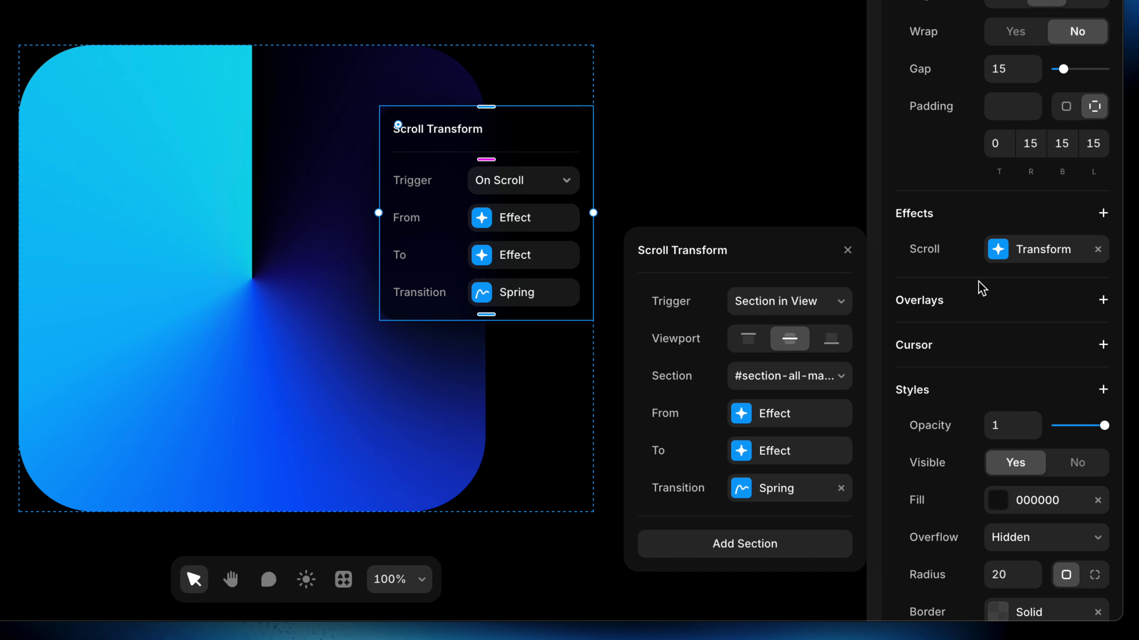
click(752, 419)
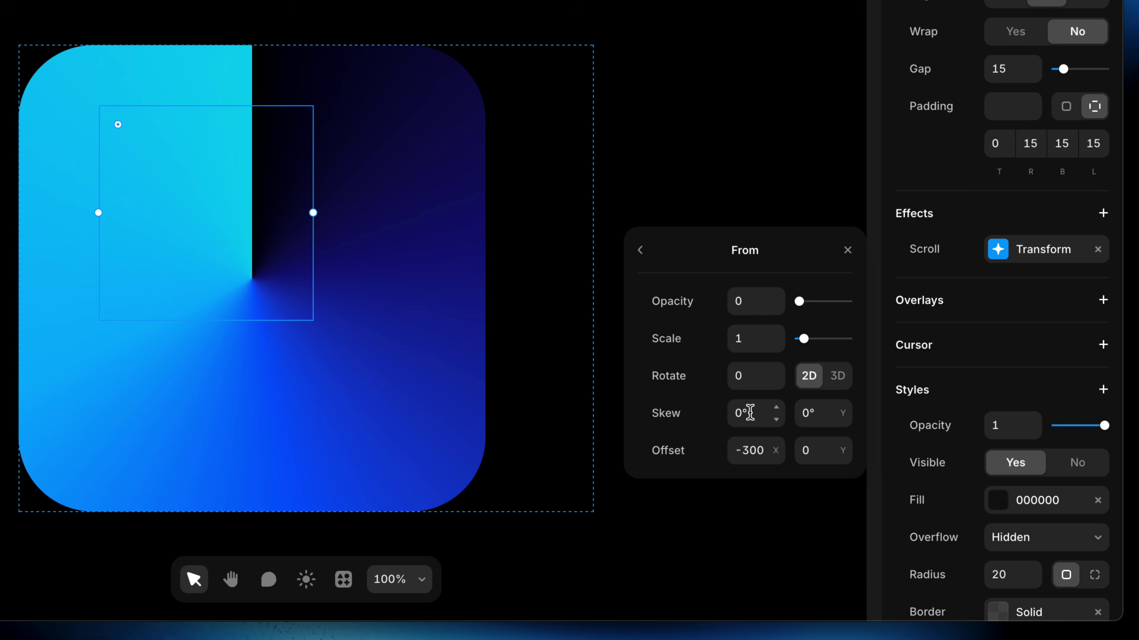
click(739, 449)
key(Left)
key(Return)
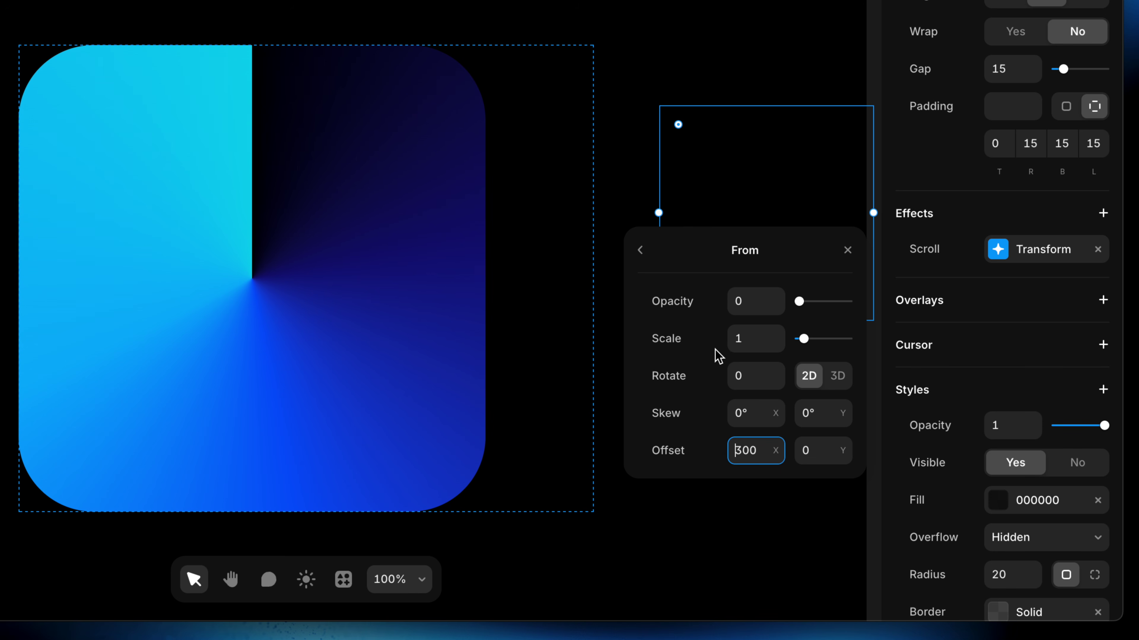
click(640, 250)
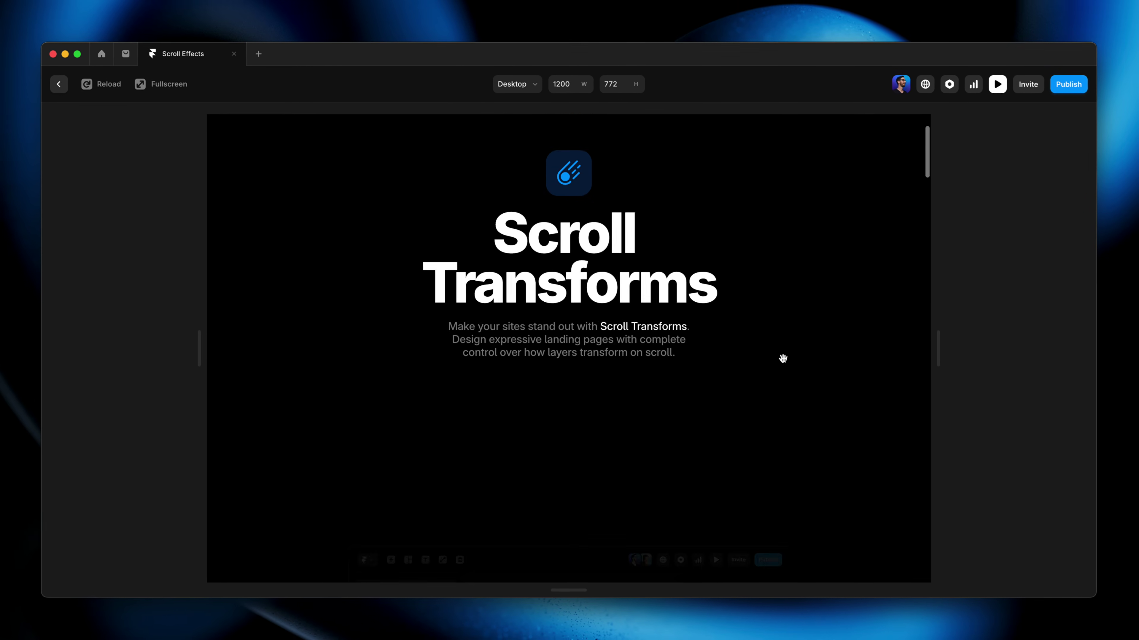
Preview the page and examine how the Conic and UI layers animate together while scrolling back and forth through the All Magic section.
scroll(783, 358, down, 10)
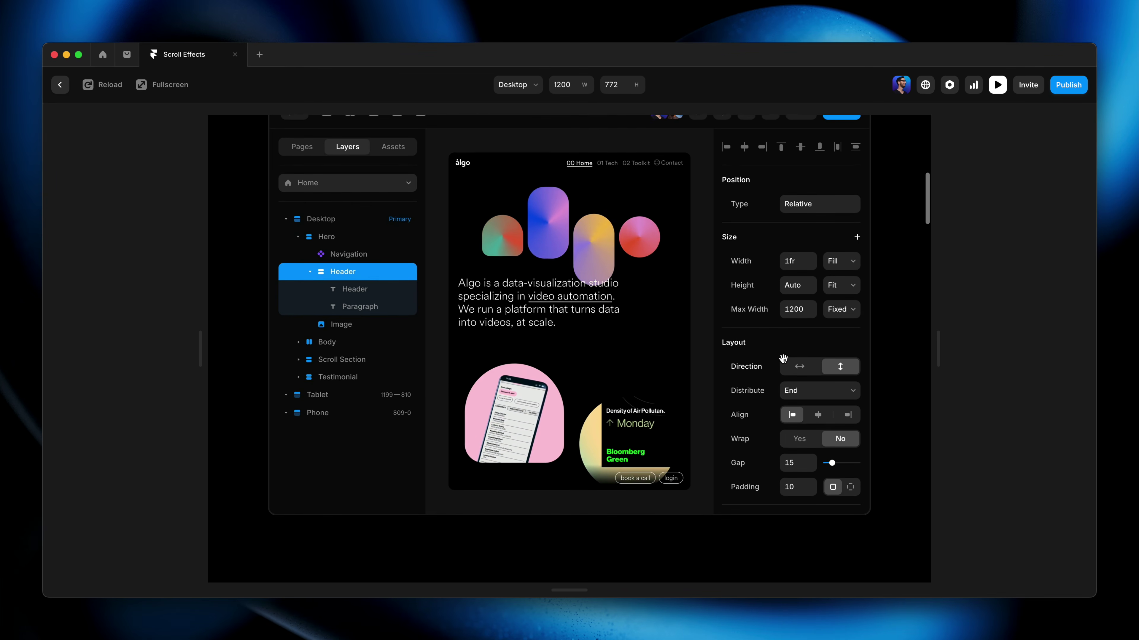
scroll(783, 358, down, 10)
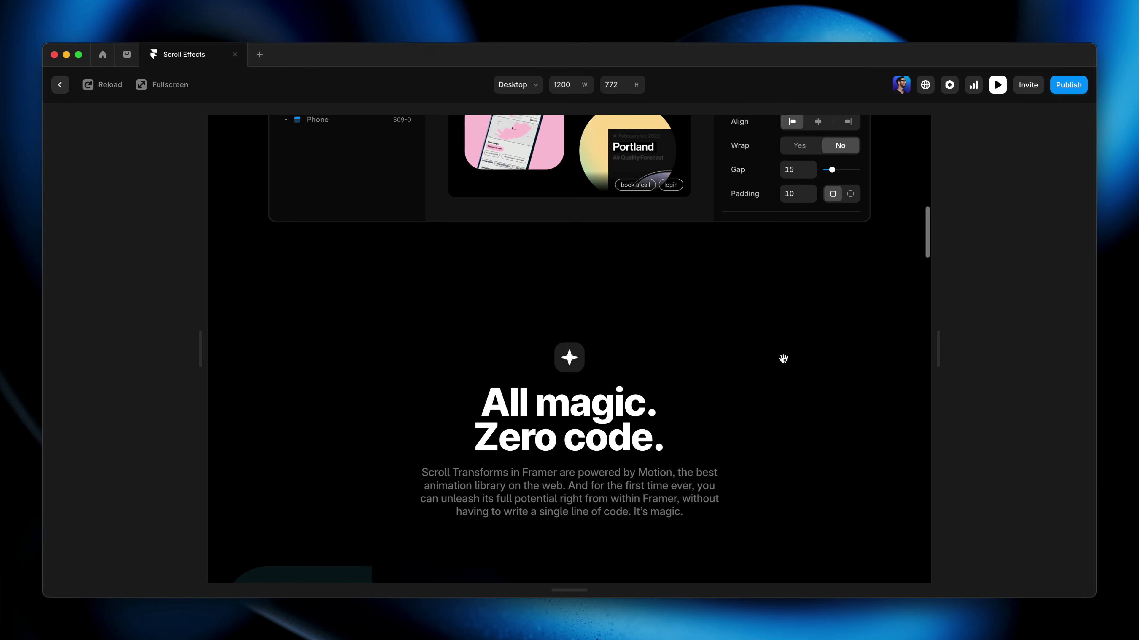
scroll(782, 359, down, 6)
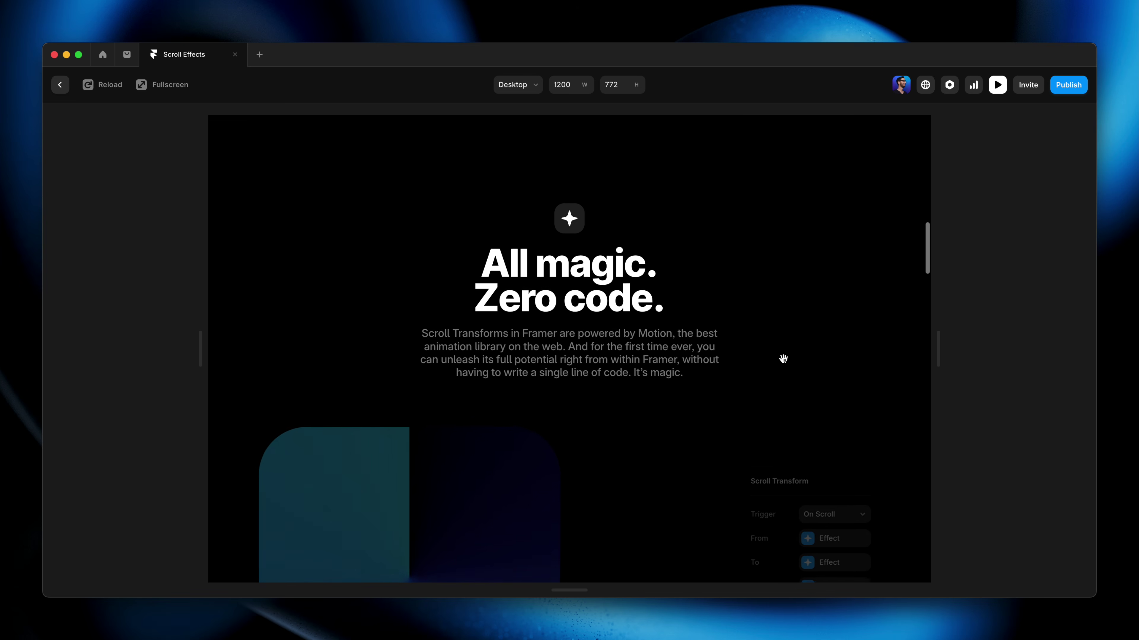
scroll(783, 358, down, 8)
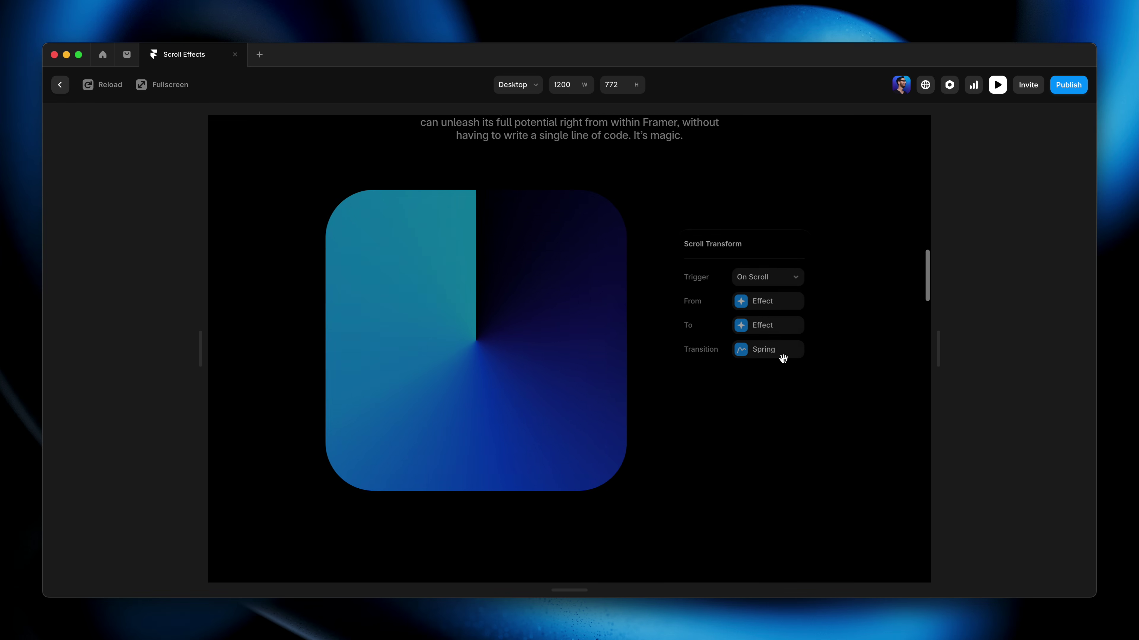
scroll(783, 359, up, 3)
scroll(783, 359, down, 5)
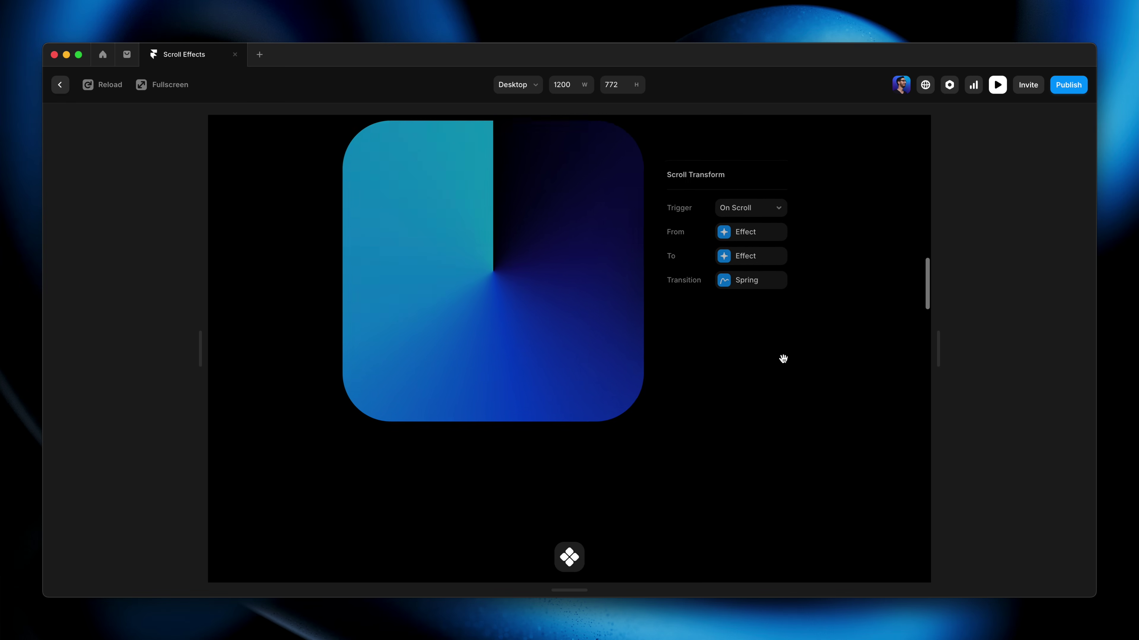
scroll(782, 358, up, 3)
scroll(782, 358, down, 4)
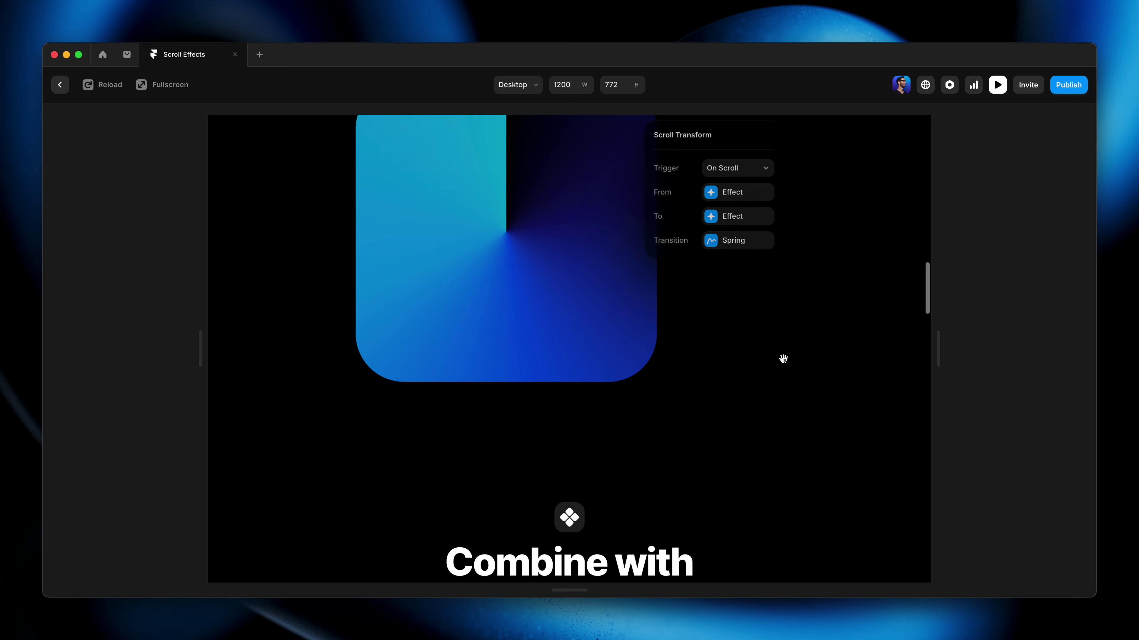
scroll(783, 358, down, 2)
scroll(783, 358, down, 2)
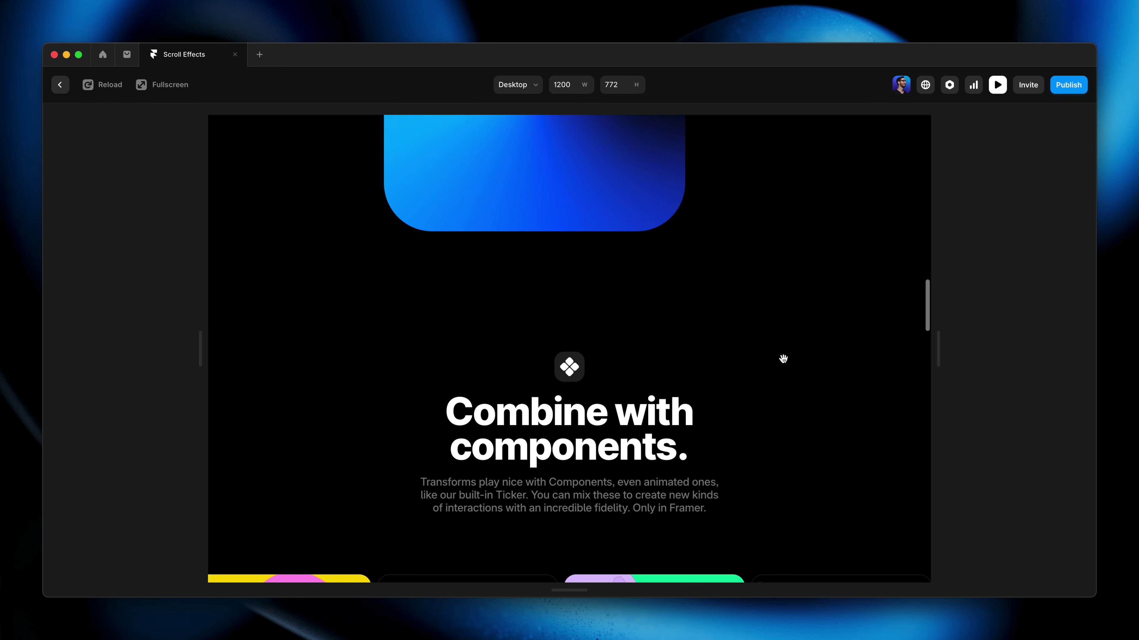
scroll(783, 359, up, 4)
scroll(783, 359, down, 3)
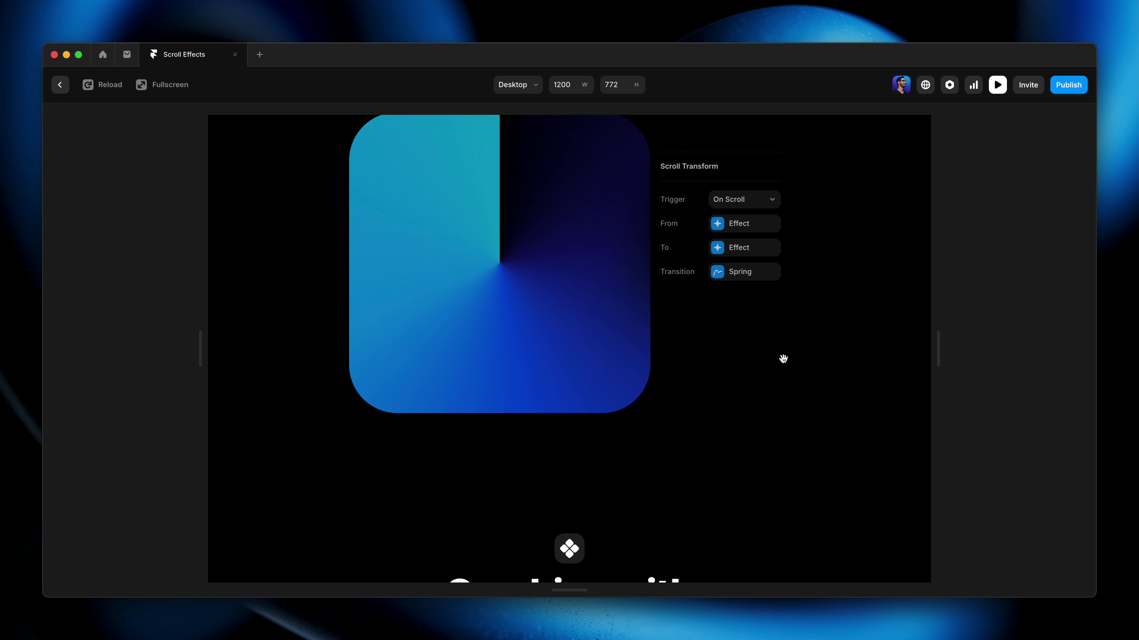
scroll(783, 358, down, 4)
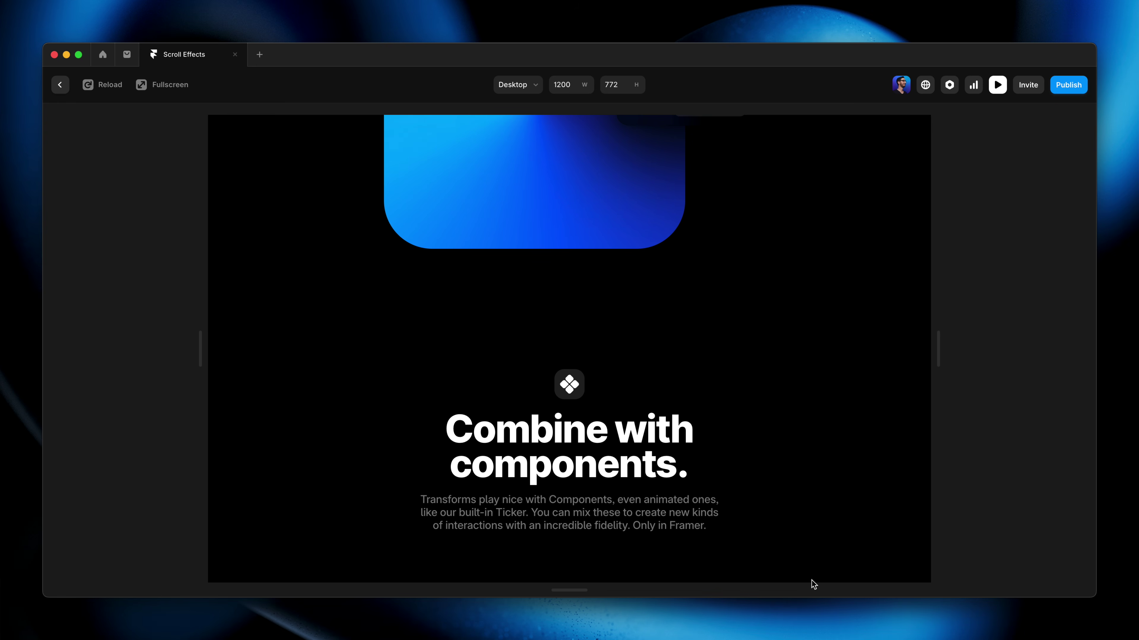
scroll(814, 584, up, 5)
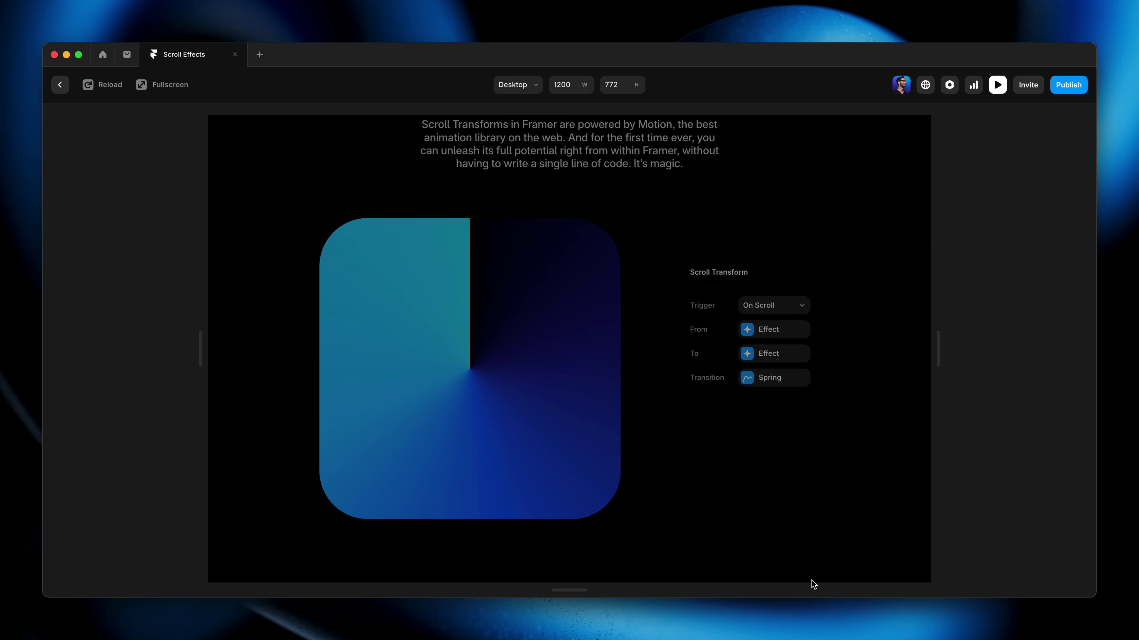
Set the viewport option of the scroll transform to bottom for the UI and Conic layers together.
key(Escape)
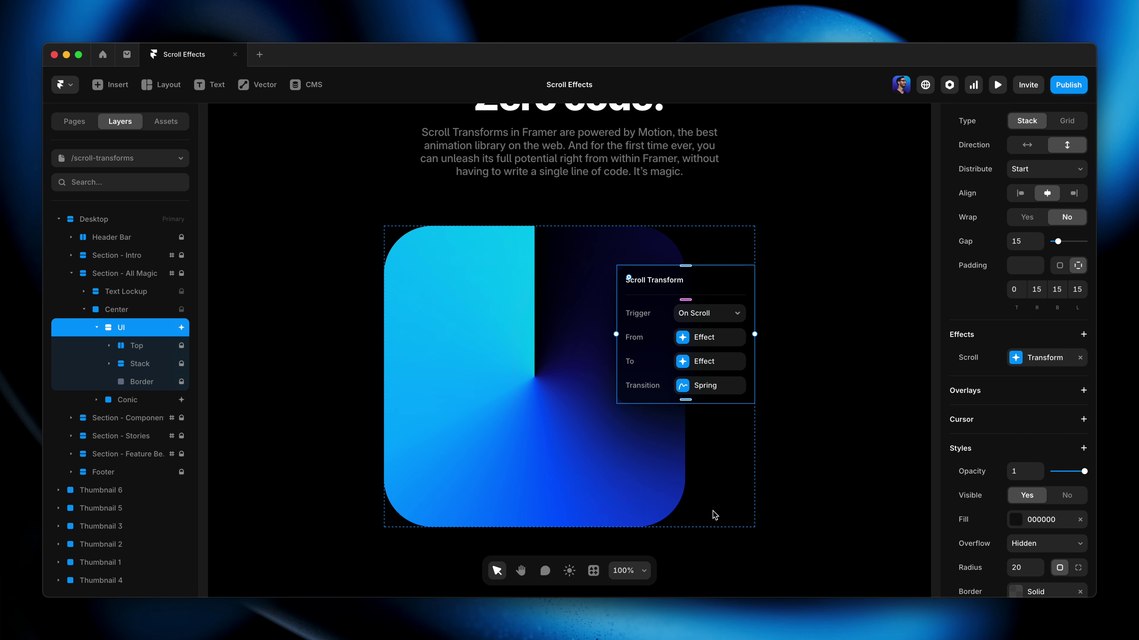
click(590, 430)
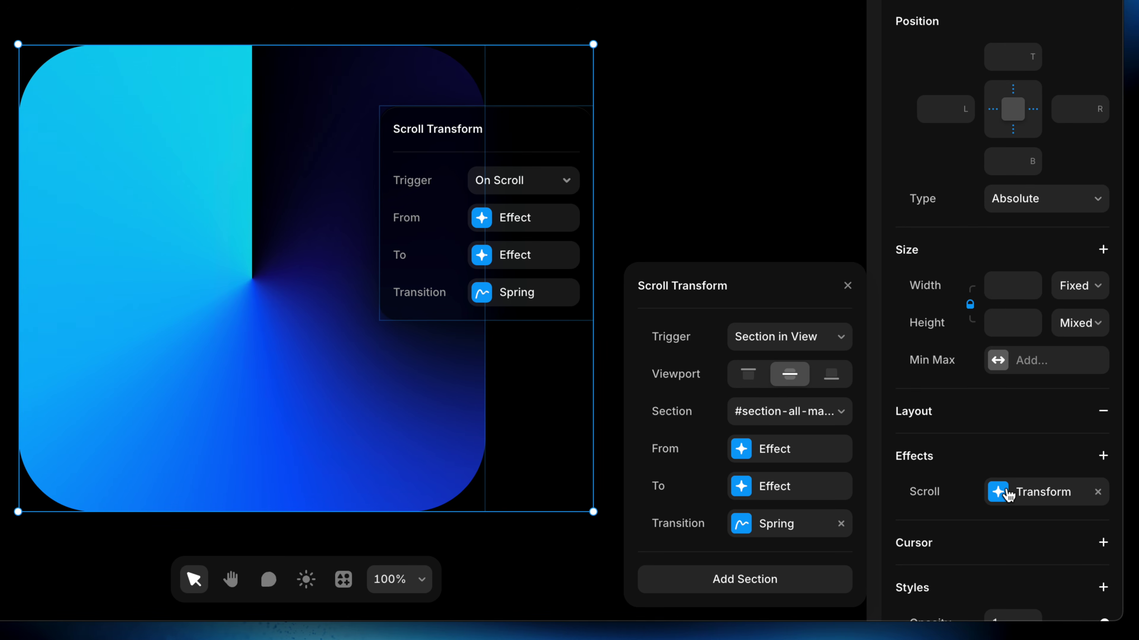
click(832, 378)
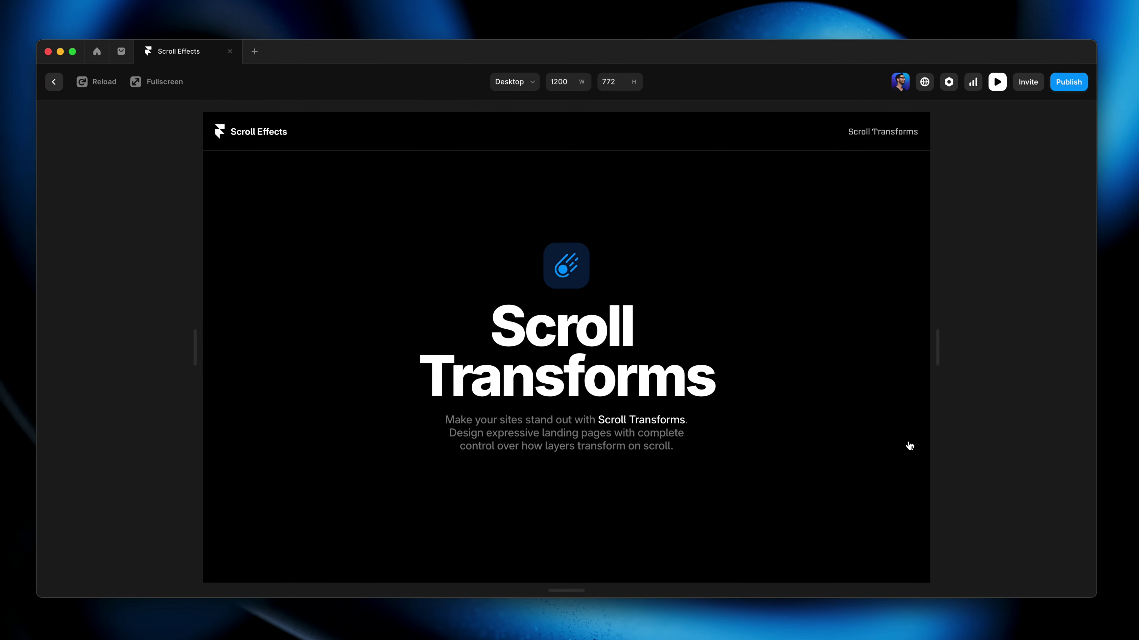
Preview the page and examine when the Conic and UI animations start as the All Magic section scrolls into view.
scroll(910, 446, down, 10)
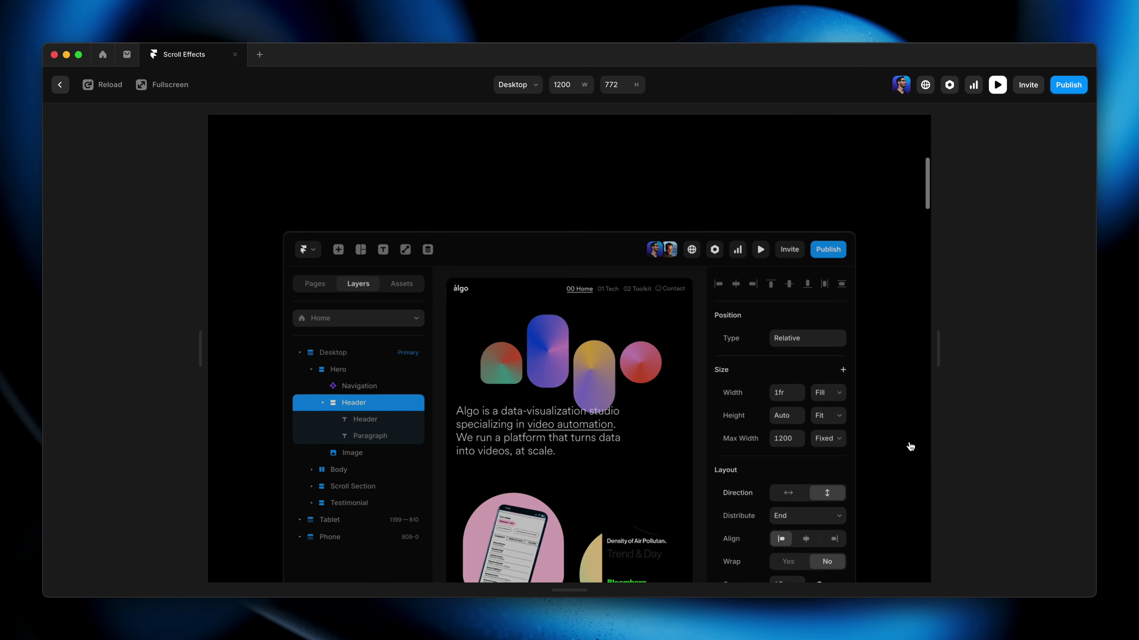
scroll(910, 446, down, 10)
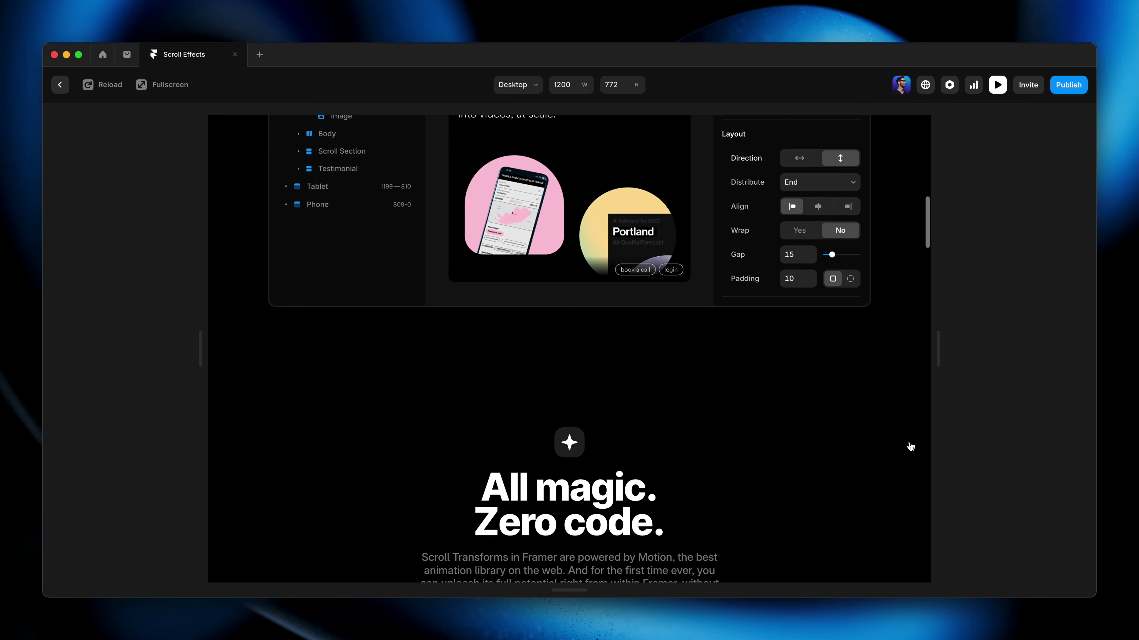
scroll(903, 446, up, 5)
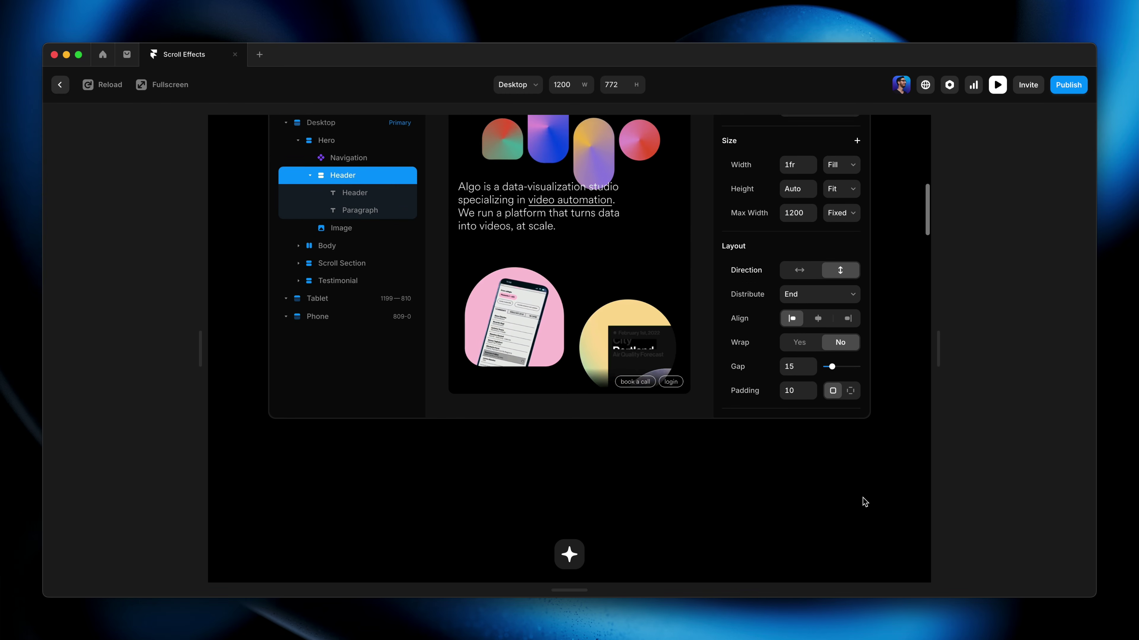
scroll(864, 502, down, 5)
scroll(864, 501, up, 2)
scroll(864, 502, down, 2)
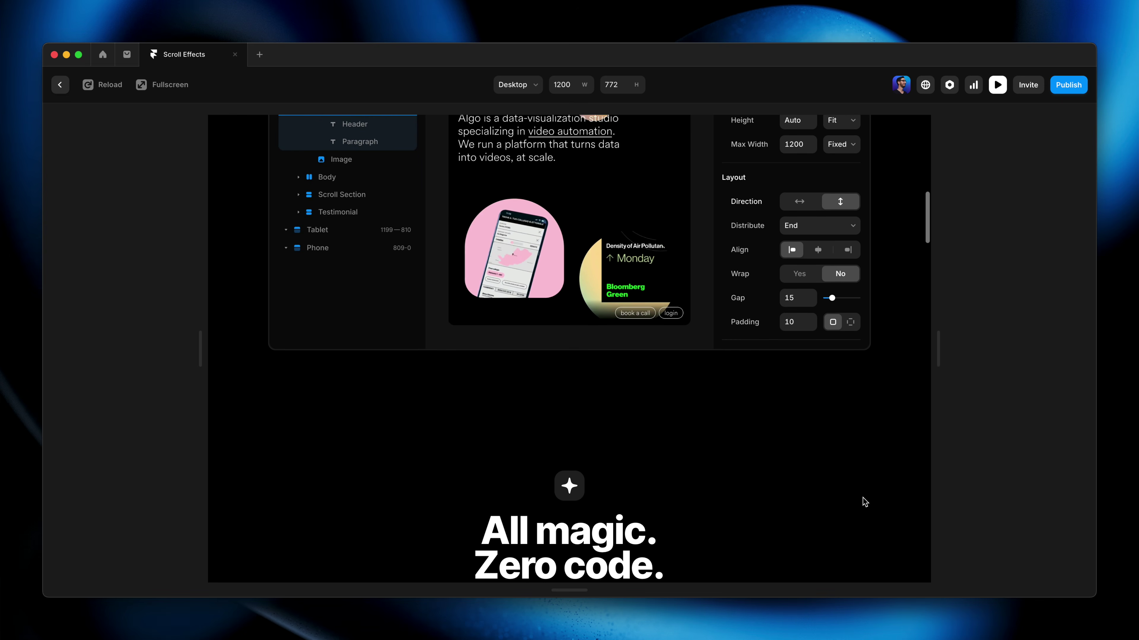
scroll(864, 501, up, 2)
scroll(864, 501, down, 4)
scroll(864, 501, down, 4)
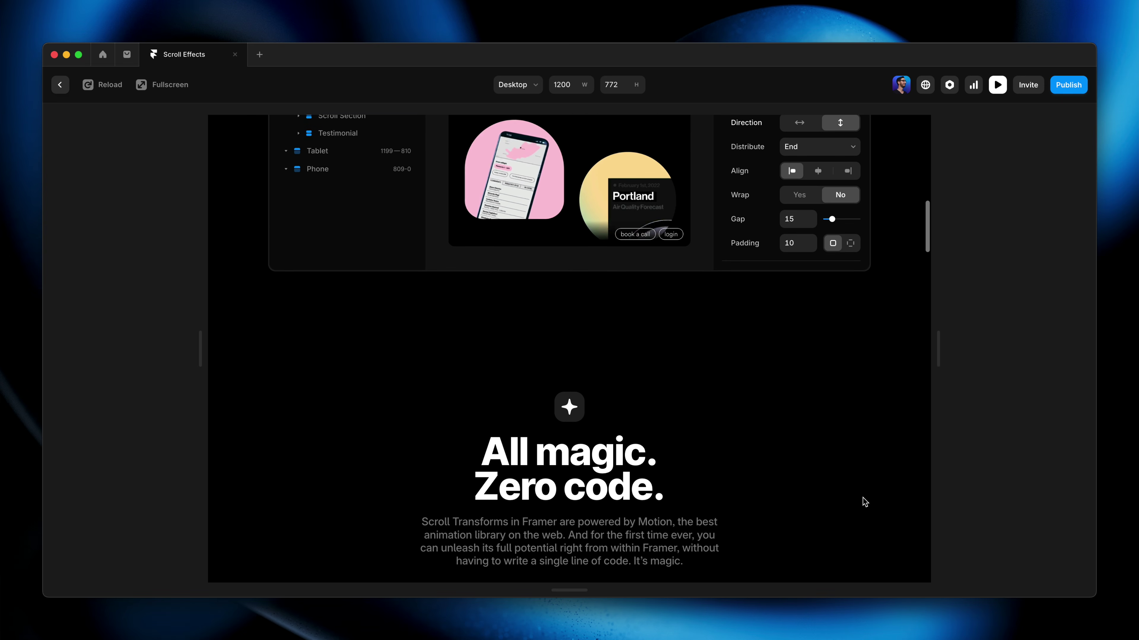
scroll(864, 502, down, 4)
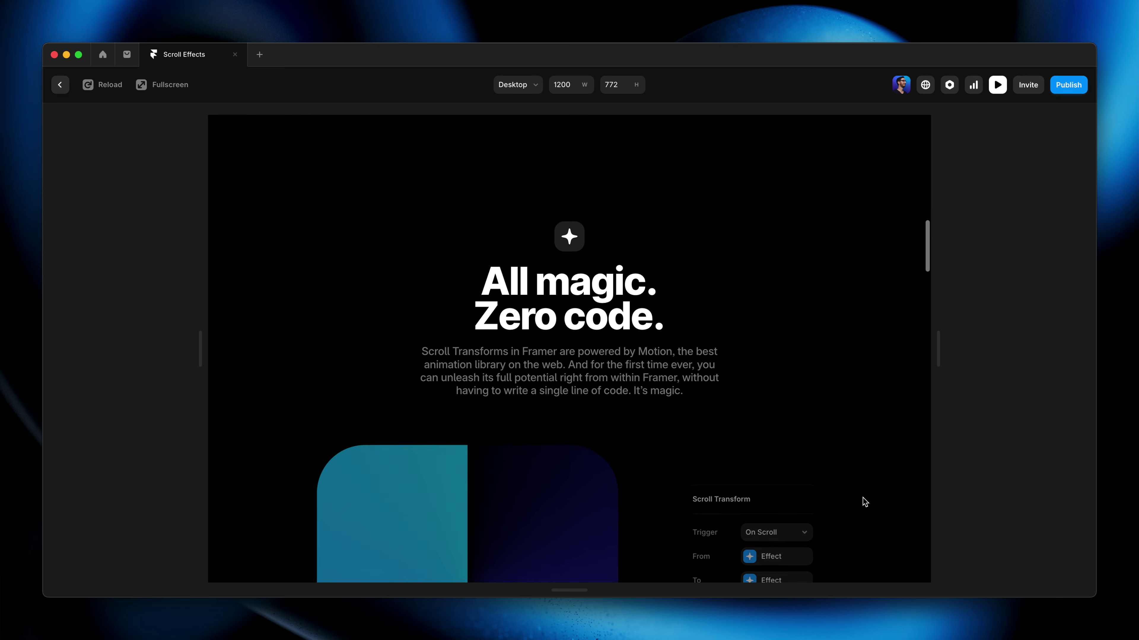
scroll(864, 501, down, 4)
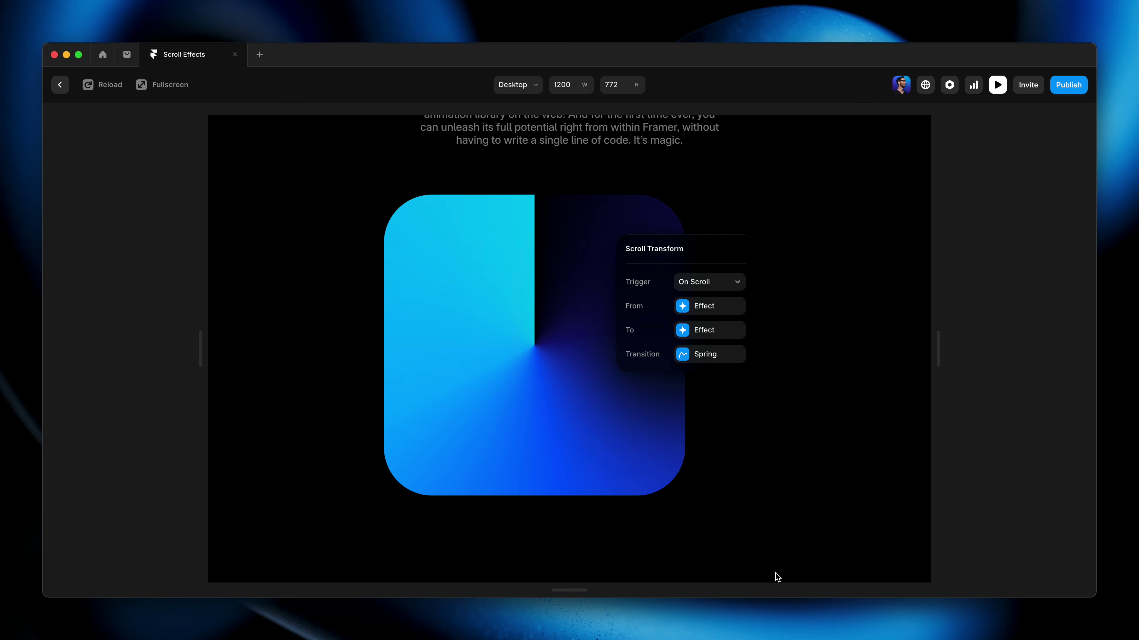
scroll(809, 484, down, 2)
scroll(809, 484, up, 2)
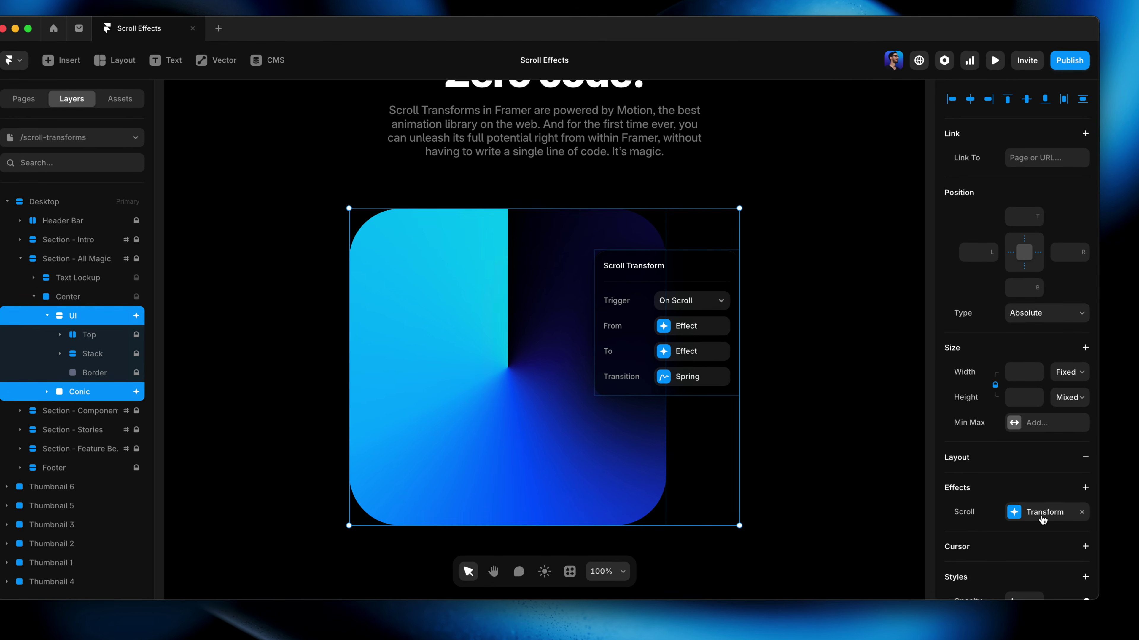
Add a second section to the scroll transform shared by the UI and Conic layers.
click(1045, 512)
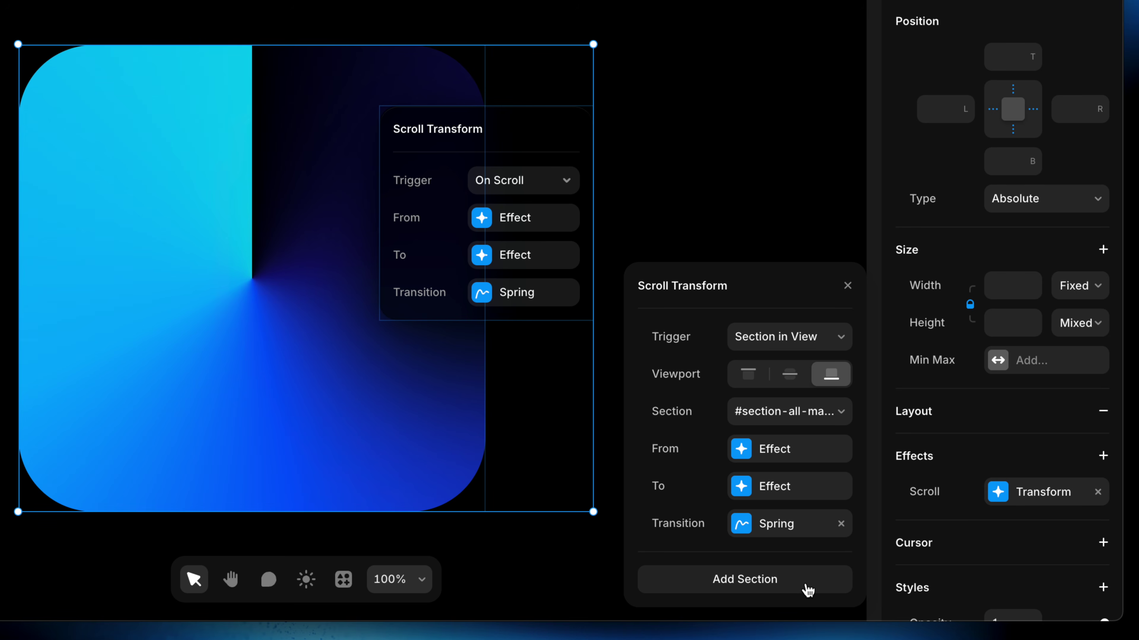
click(808, 589)
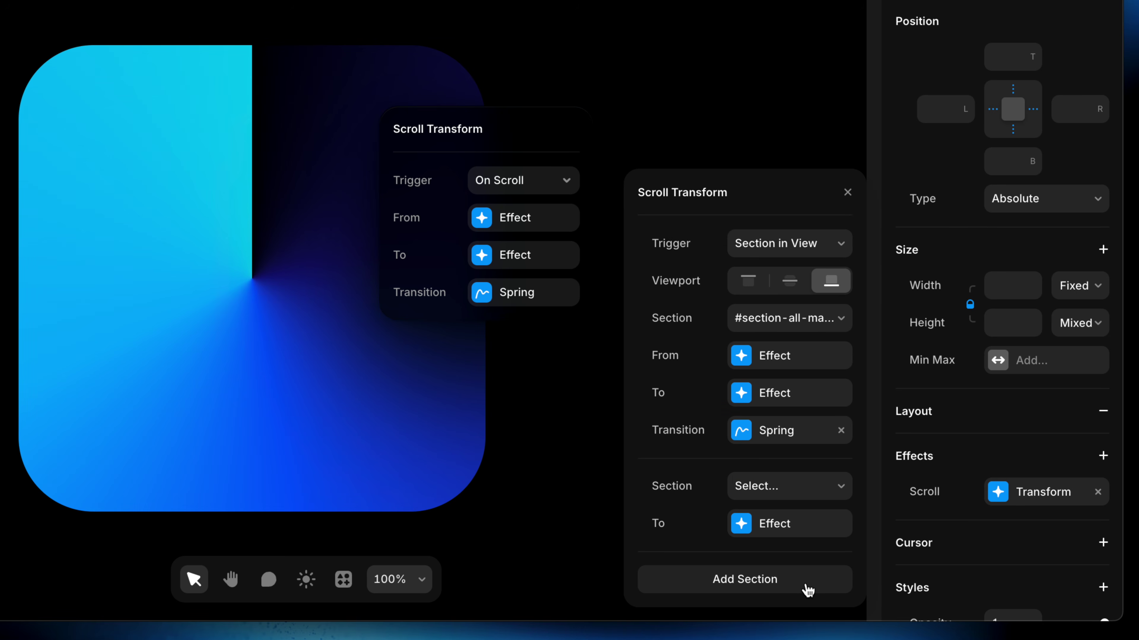